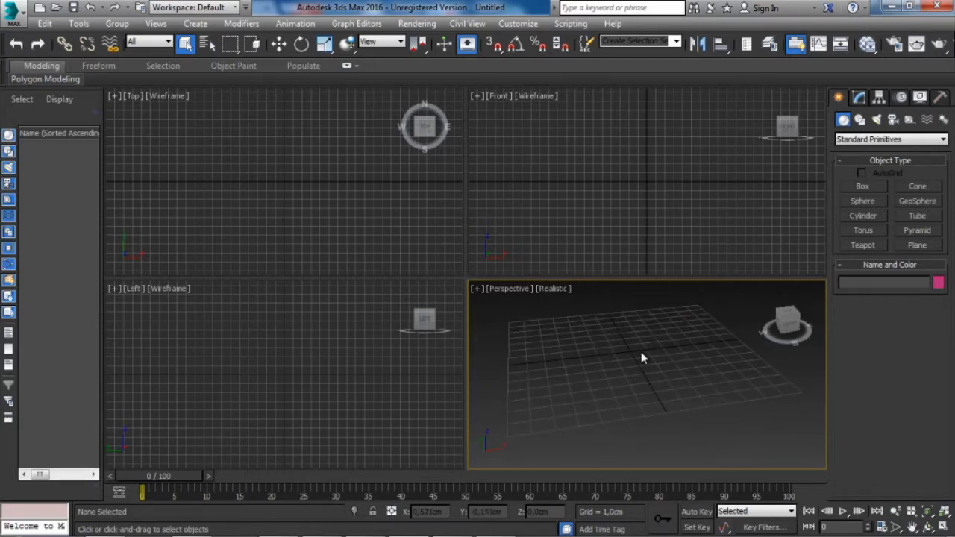
- Maximize the Perspective viewport and orbit it until the grid is seen almost straight from the front
{"action": "key", "text": "alt+w"}
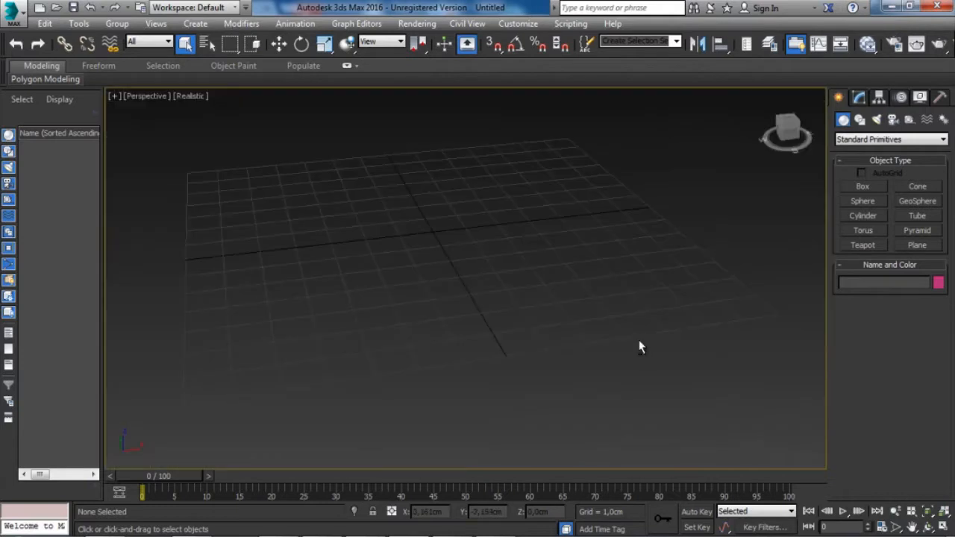
{"action": "middle_click_drag", "start_coordinate": [639, 347], "coordinate": [558, 333], "text": "alt"}
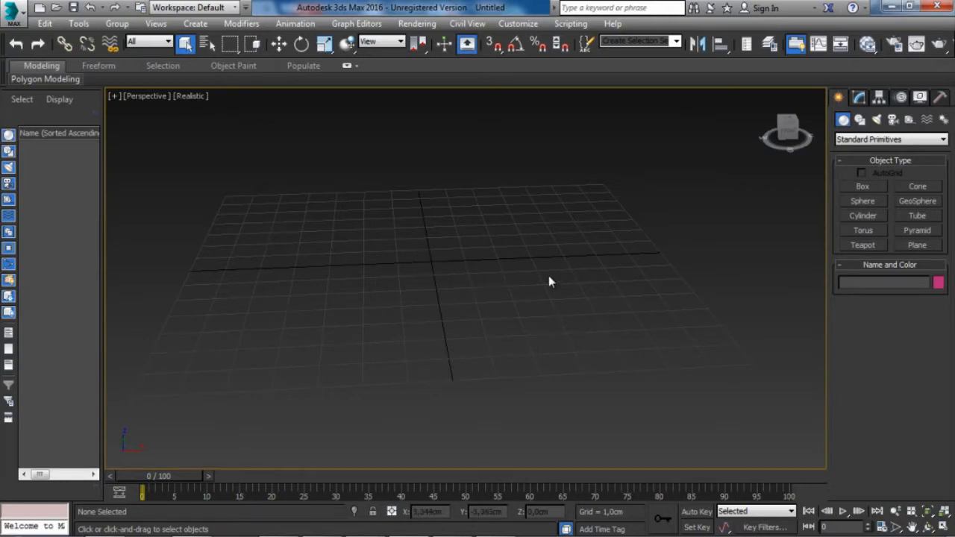
{"action": "middle_click_drag", "start_coordinate": [390, 204], "coordinate": [323, 174], "text": "alt"}
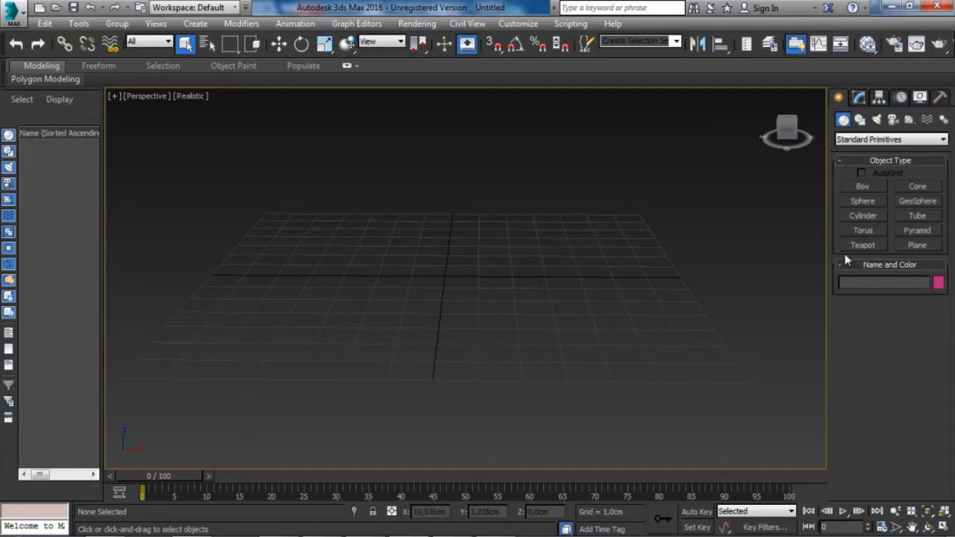
{"action": "left_click", "coordinate": [903, 245]}
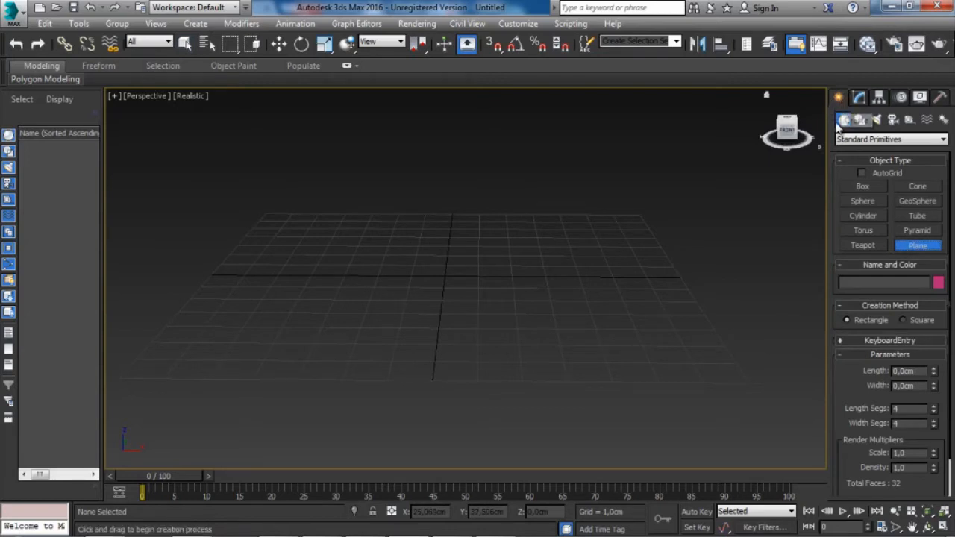
{"action": "right_click", "coordinate": [753, 189]}
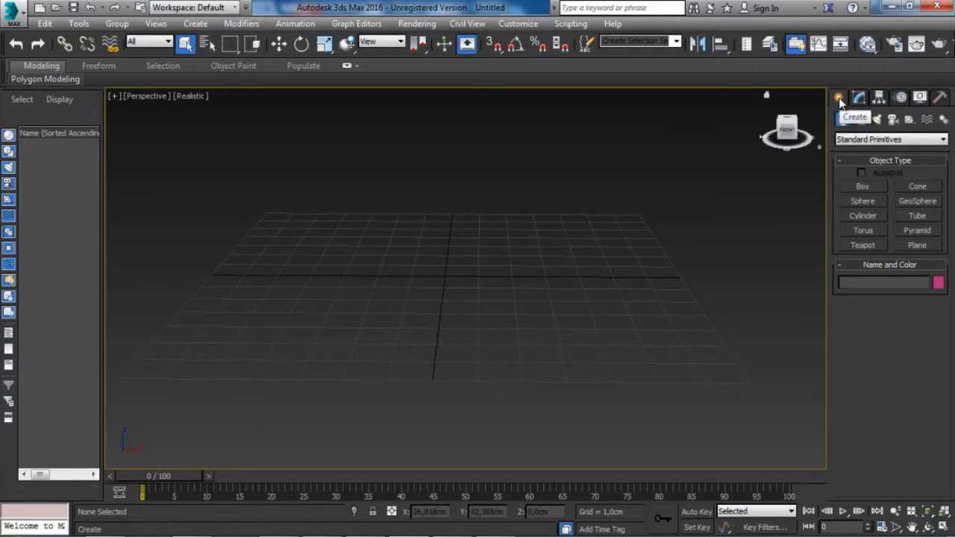
{"action": "left_click", "coordinate": [859, 98]}
{"action": "left_click", "coordinate": [879, 98]}
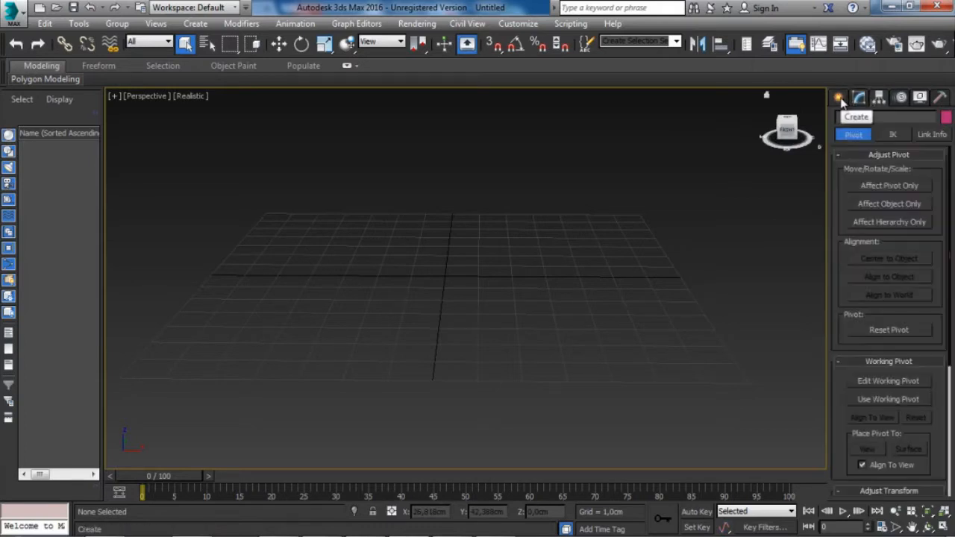
{"action": "left_click", "coordinate": [840, 98]}
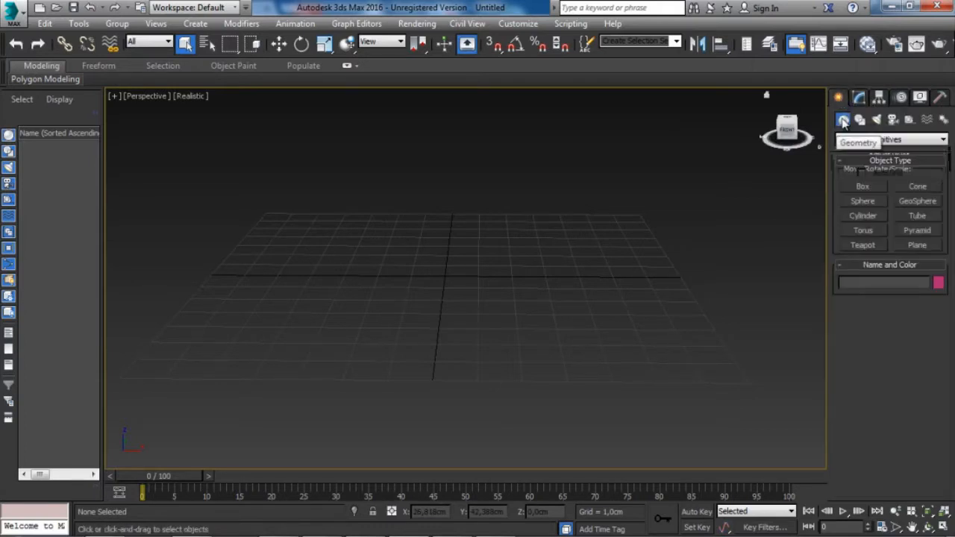
- Create a plane extending slightly beyond the grid and a teapot about 1.39 cm in radius left of its centre
{"action": "left_click", "coordinate": [907, 246]}
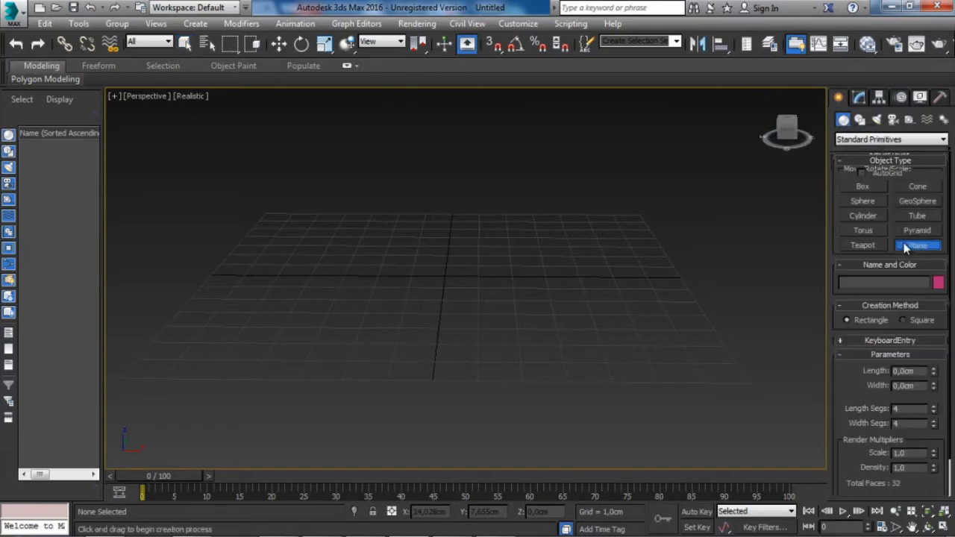
{"action": "left_click_drag", "start_coordinate": [211, 204], "coordinate": [813, 391]}
{"action": "left_click", "coordinate": [863, 245]}
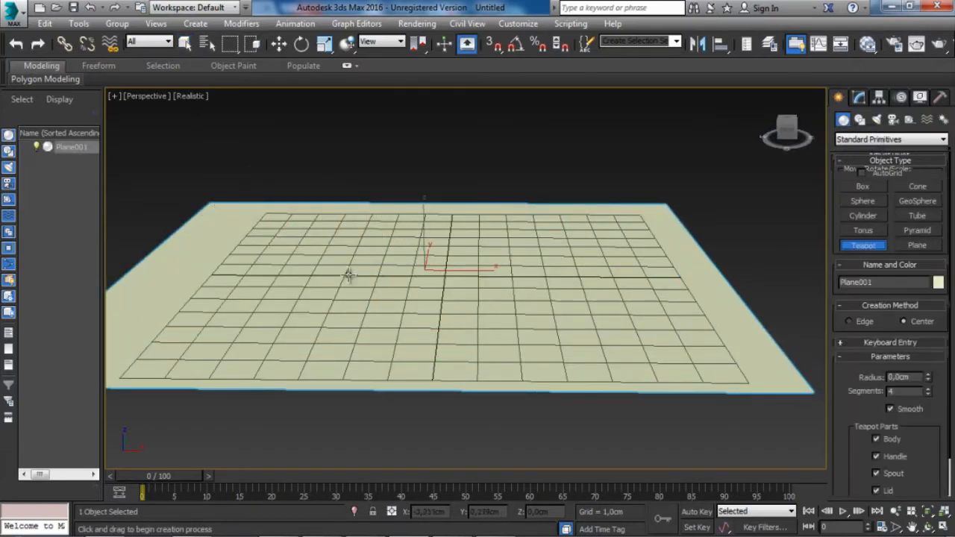
{"action": "left_click_drag", "start_coordinate": [348, 276], "coordinate": [376, 254]}
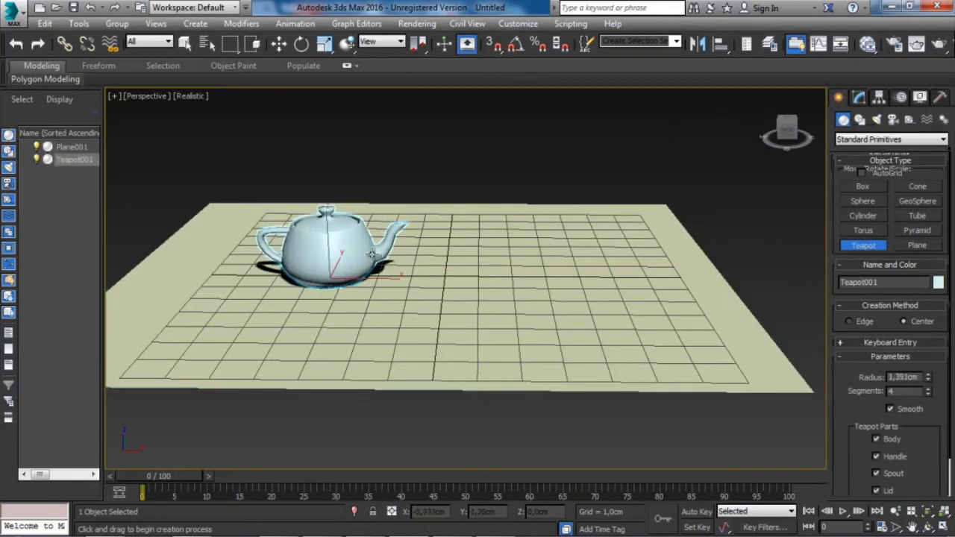
- Create a torus with radii of about 1.4 cm and 0.55 cm right of the teapot and raise it onto the plane
{"action": "left_click", "coordinate": [861, 232]}
{"action": "left_click_drag", "start_coordinate": [571, 257], "coordinate": [593, 278]}
{"action": "left_click", "coordinate": [578, 267]}
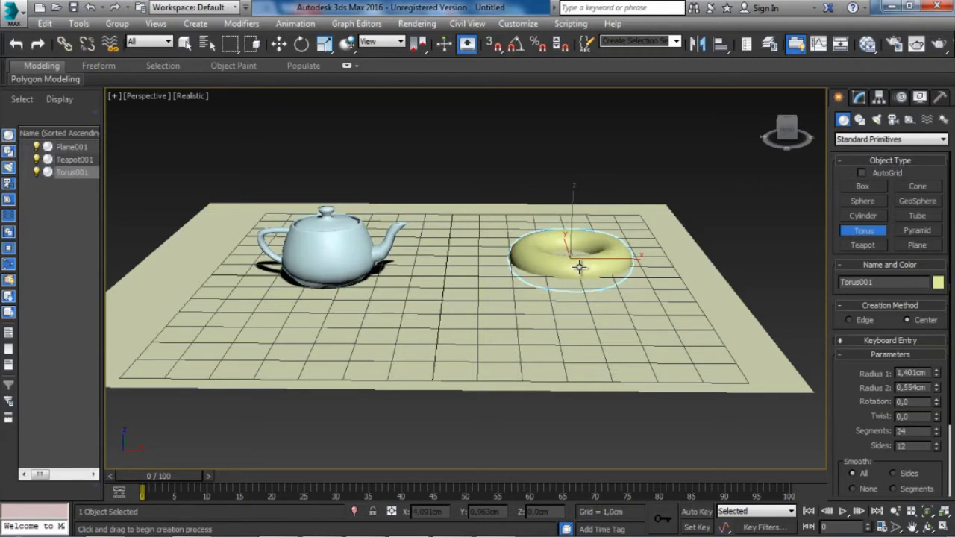
{"action": "key", "text": "w"}
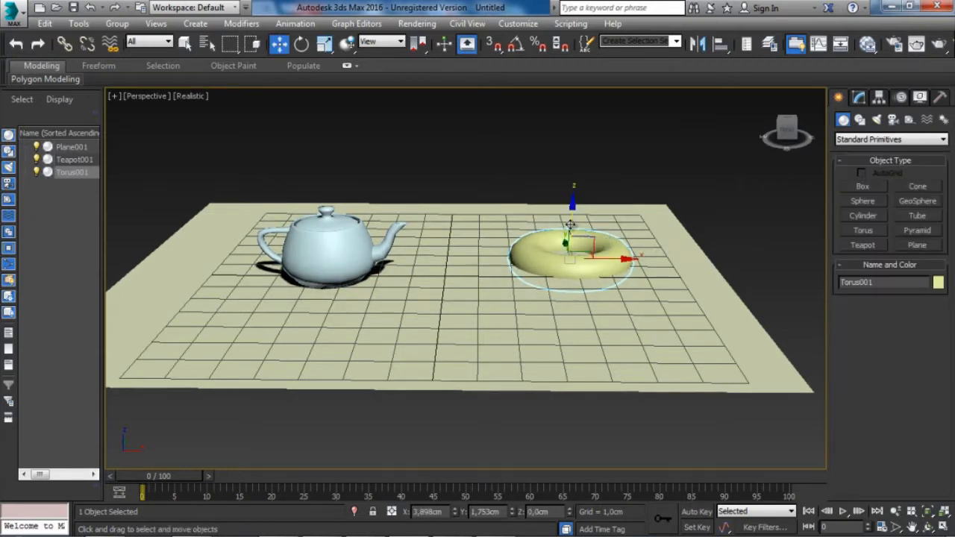
- Create an upright box about 2.9 cm long and 1.6 cm wide at the front centre of the plane
{"action": "left_click", "coordinate": [860, 188]}
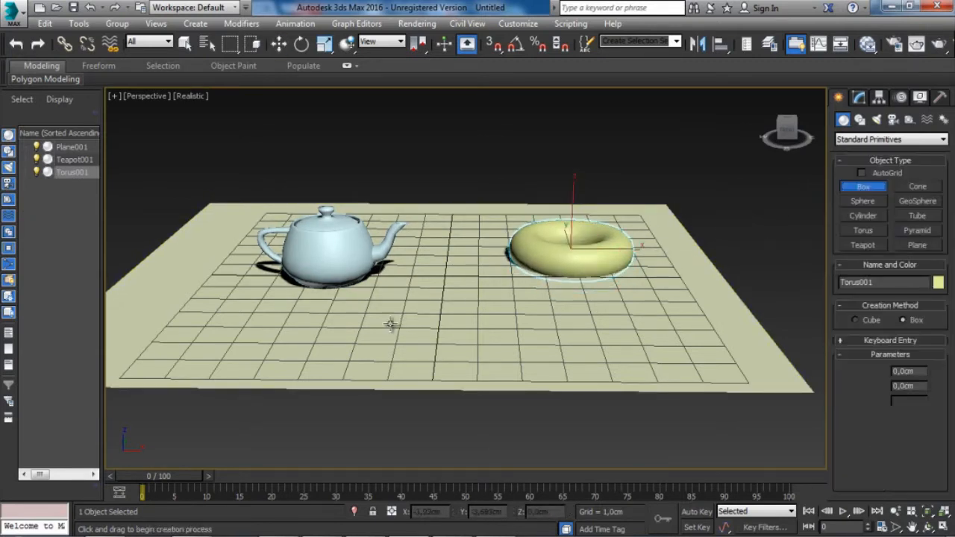
{"action": "left_click_drag", "start_coordinate": [432, 306], "coordinate": [481, 347]}
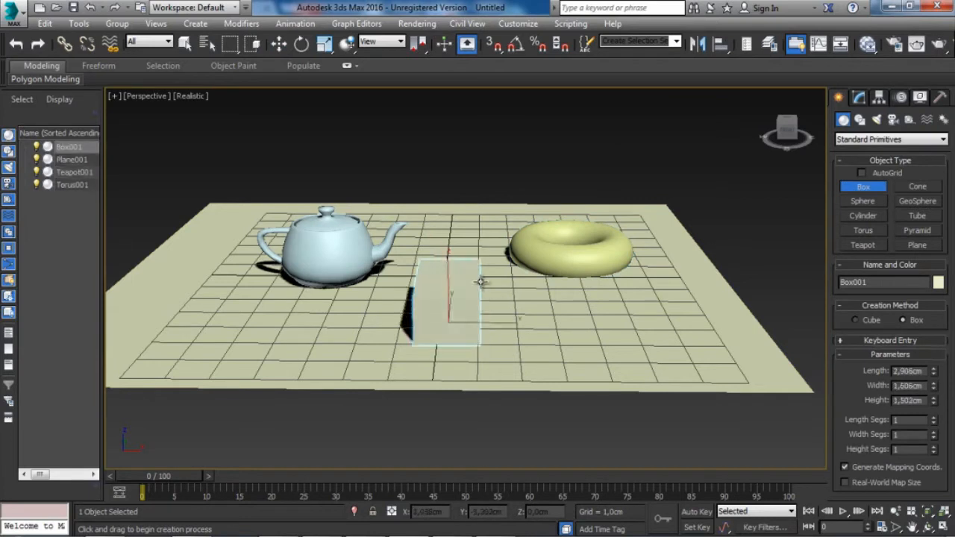
{"action": "left_click", "coordinate": [481, 280]}
- Create a GeoSphere about 1.05 cm in radius at the plane's left side and raise it to about Z 0.89 cm
{"action": "left_click", "coordinate": [919, 204]}
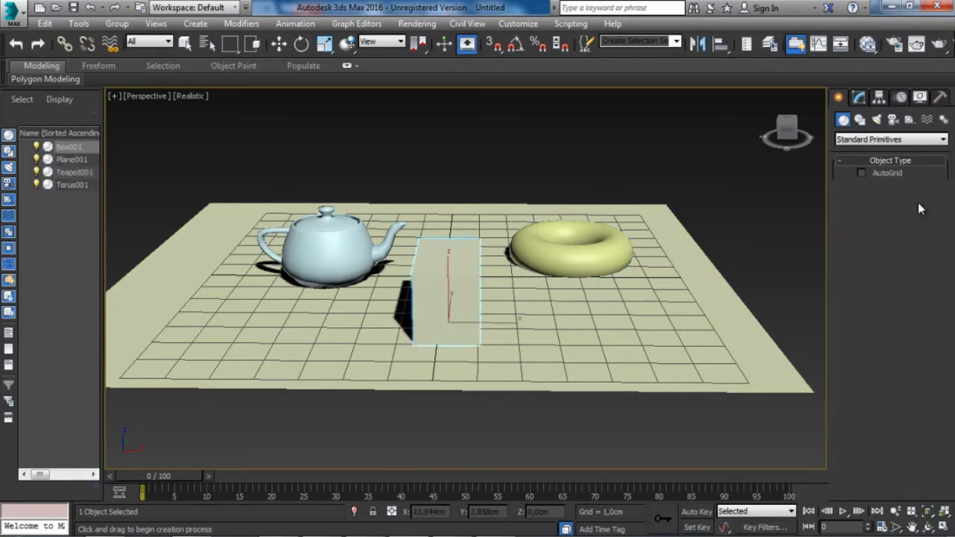
{"action": "left_click_drag", "start_coordinate": [183, 306], "coordinate": [206, 310]}
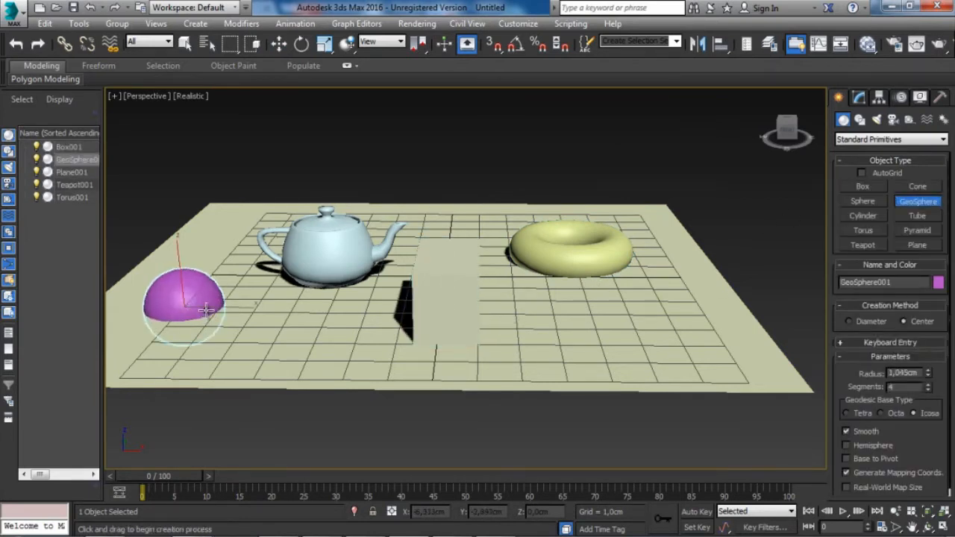
{"action": "key", "text": "w"}
{"action": "left_click_drag", "start_coordinate": [176, 261], "coordinate": [174, 227]}
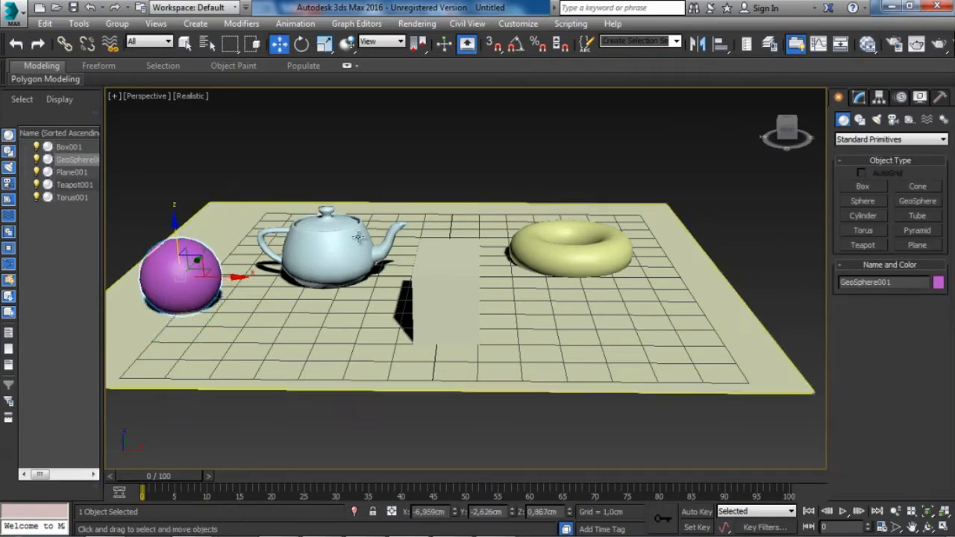
- Create a pyramid about 2.08 cm wide, 3.67 cm deep and 2.22 cm high at the plane's front right
{"action": "left_click", "coordinate": [861, 246]}
{"action": "left_click", "coordinate": [856, 186]}
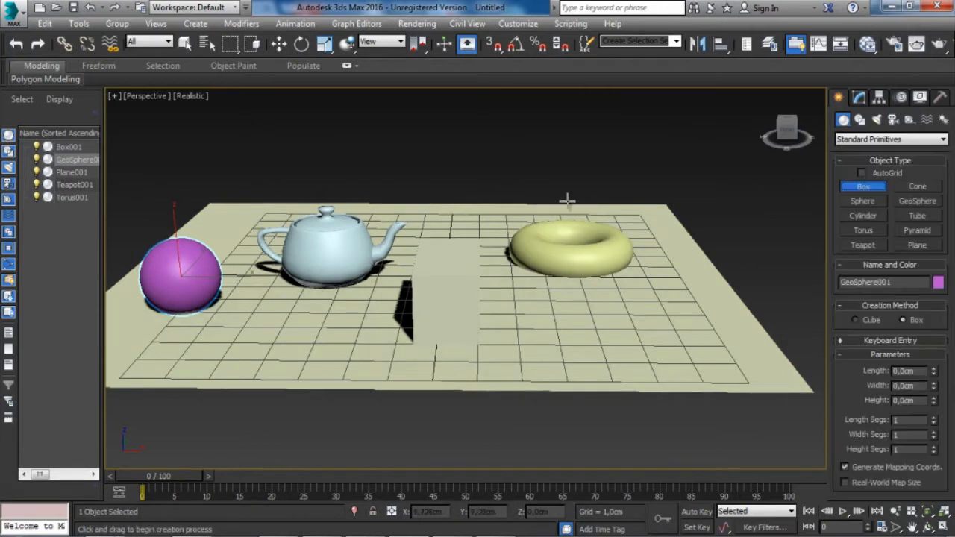
{"action": "left_click", "coordinate": [909, 232]}
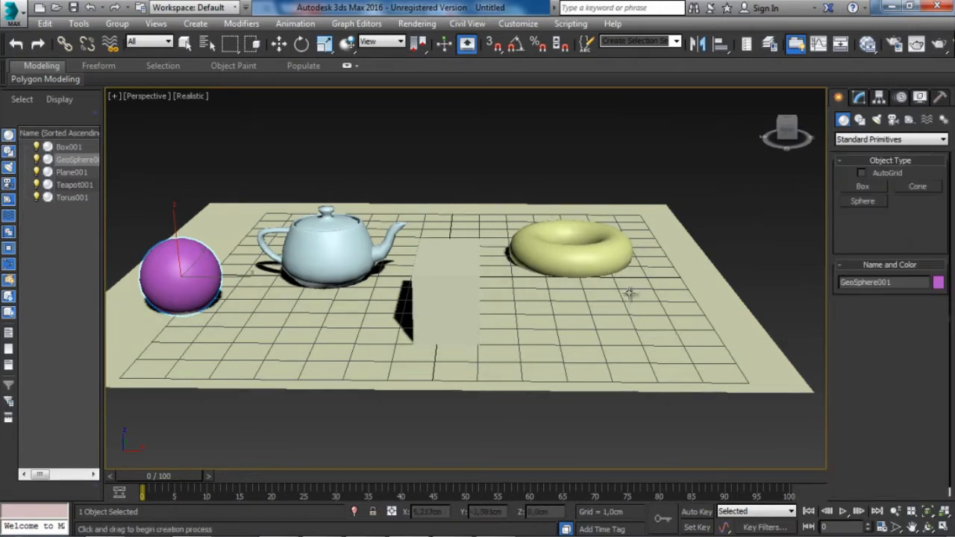
{"action": "left_click_drag", "start_coordinate": [629, 292], "coordinate": [738, 346]}
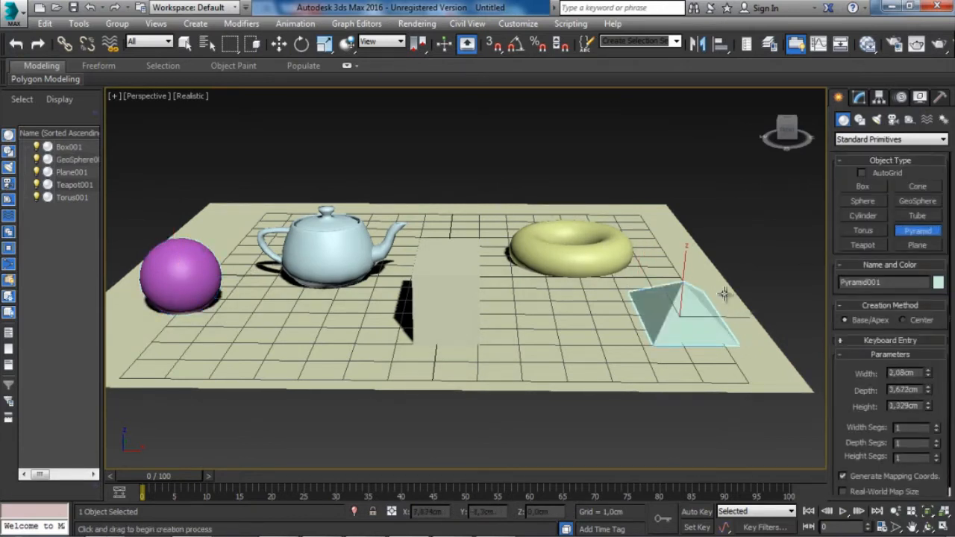
{"action": "left_click", "coordinate": [712, 241]}
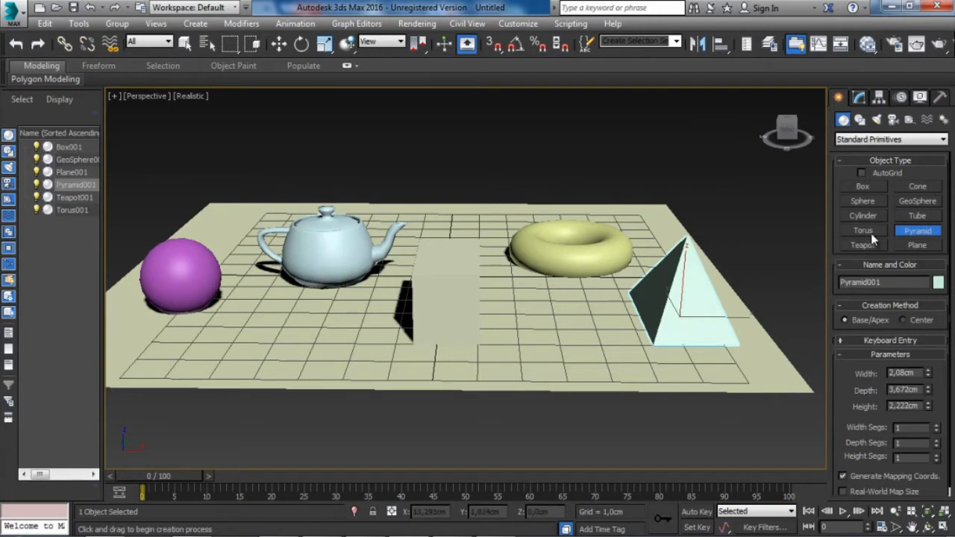
- Create a cylinder about 1.69 cm in radius and 3.5 cm high behind the other objects and move it forward onto the plane
{"action": "left_click", "coordinate": [863, 215]}
{"action": "left_click_drag", "start_coordinate": [479, 210], "coordinate": [488, 222]}
{"action": "left_click", "coordinate": [482, 119]}
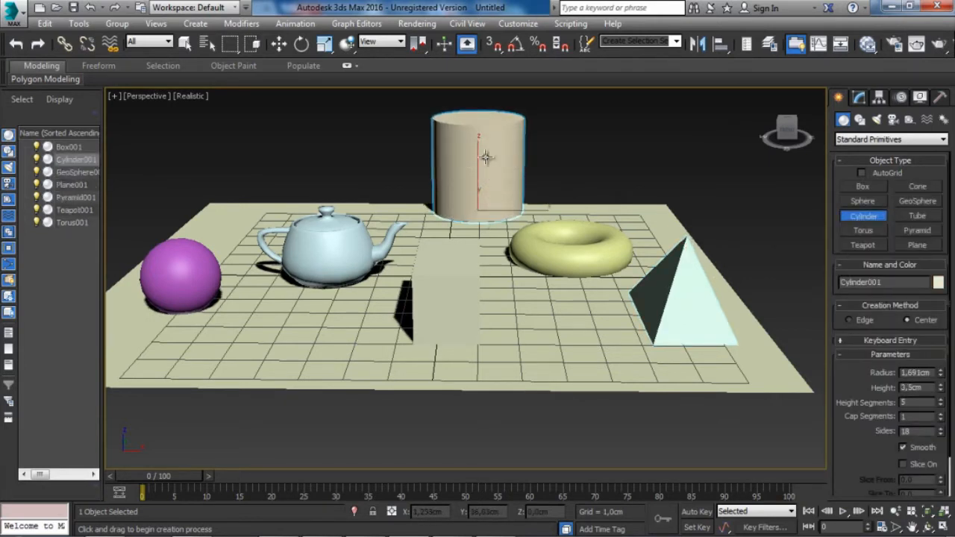
{"action": "key", "text": "w"}
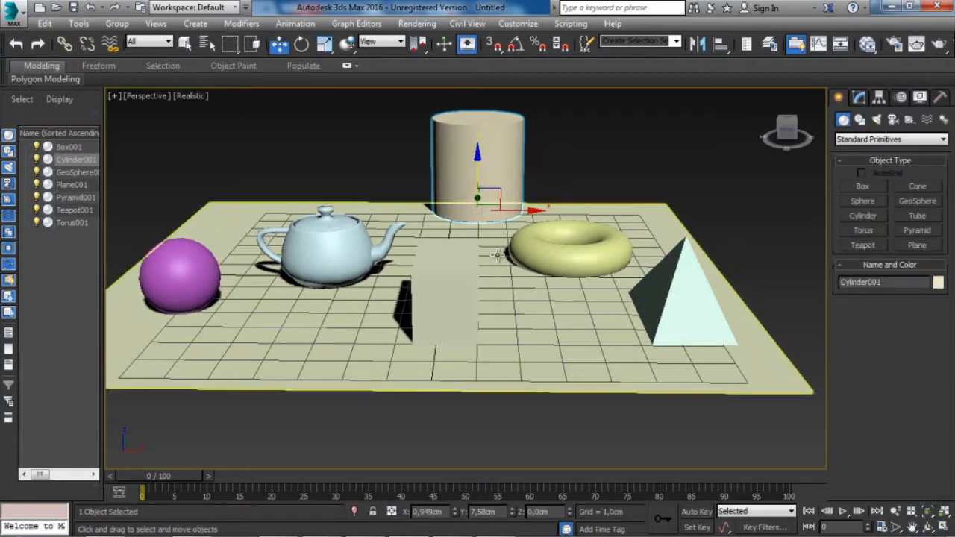
- Select the plane, the teapot and the cylinder one after another directly in the Perspective viewport
{"action": "middle_click_drag", "start_coordinate": [498, 256], "coordinate": [511, 277], "text": "alt"}
{"action": "left_click", "coordinate": [511, 277]}
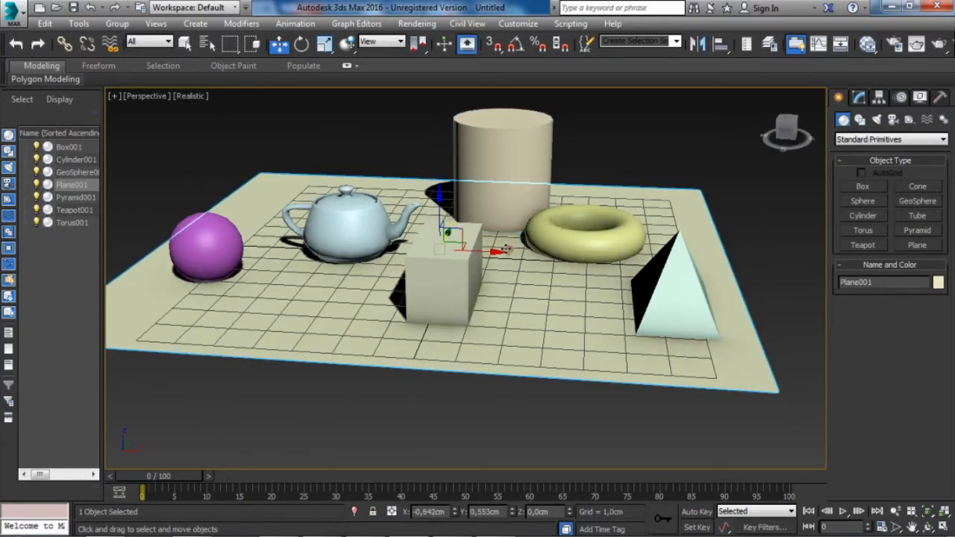
{"action": "left_click", "coordinate": [332, 219]}
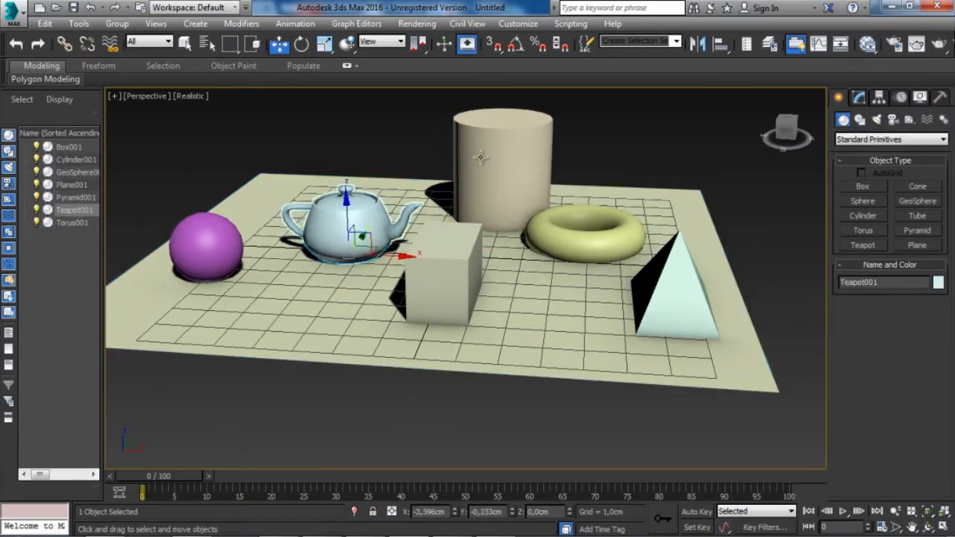
{"action": "left_click", "coordinate": [490, 150]}
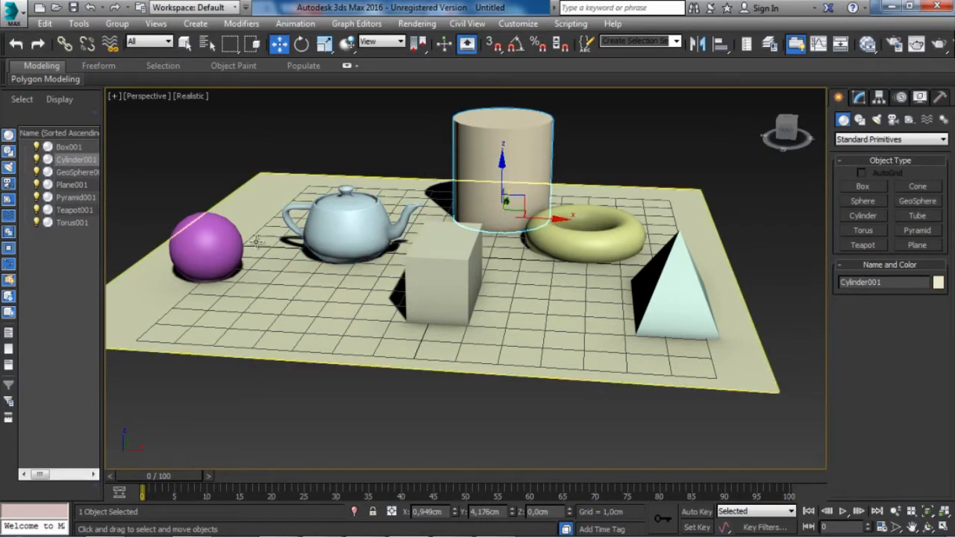
- Widen the Scene Explorer slightly and select its listed objects one by one, finishing with the pyramid
{"action": "left_click_drag", "start_coordinate": [108, 200], "coordinate": [136, 200]}
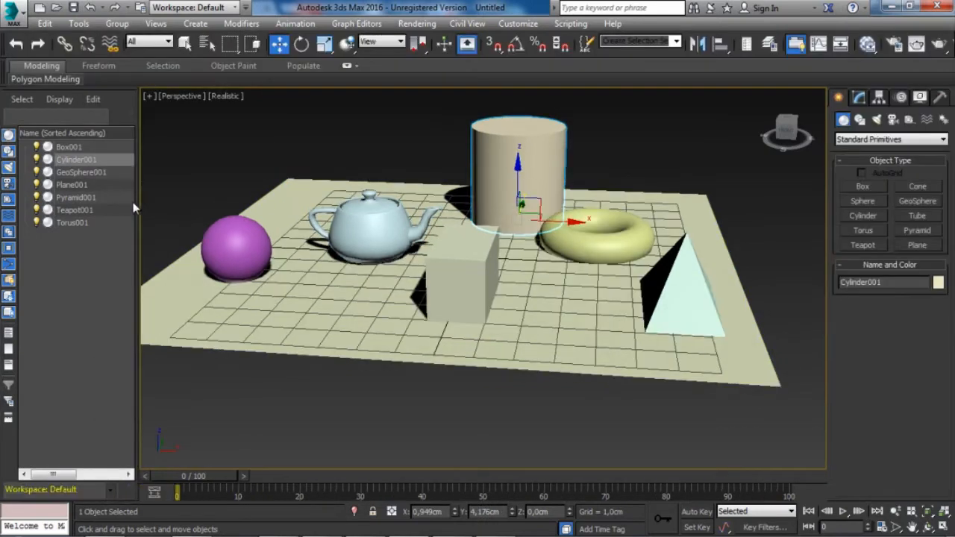
{"action": "left_click", "coordinate": [80, 185]}
{"action": "left_click", "coordinate": [83, 159]}
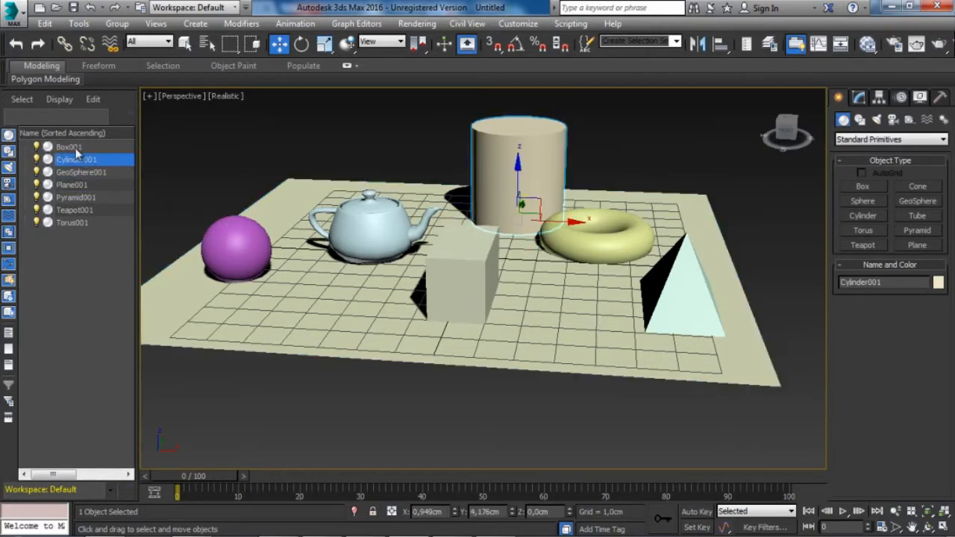
{"action": "left_click", "coordinate": [77, 147]}
{"action": "left_click", "coordinate": [78, 173]}
{"action": "left_click", "coordinate": [78, 184]}
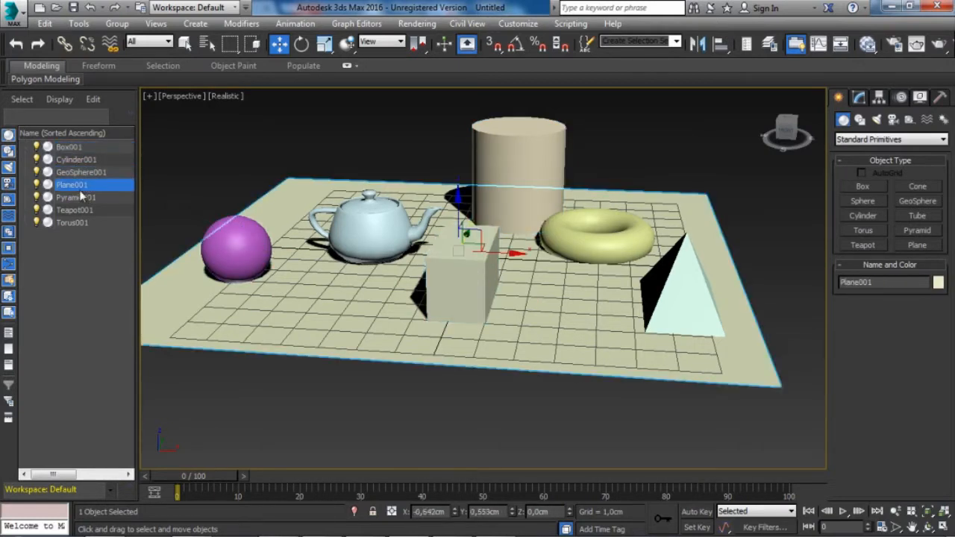
{"action": "left_click", "coordinate": [78, 197]}
{"action": "left_click", "coordinate": [75, 222]}
{"action": "left_click", "coordinate": [78, 197]}
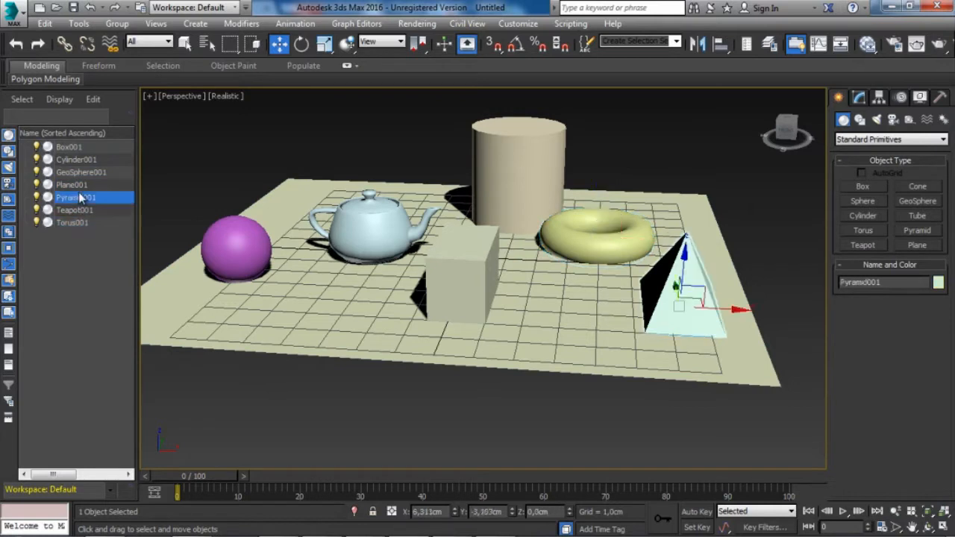
{"action": "left_click", "coordinate": [78, 173]}
{"action": "left_click", "coordinate": [79, 148]}
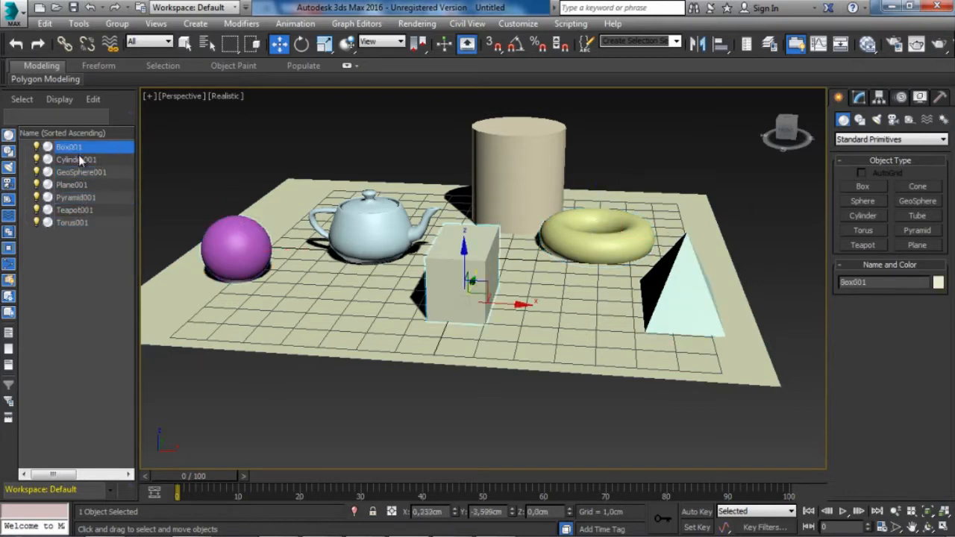
{"action": "left_click", "coordinate": [82, 159]}
{"action": "left_click", "coordinate": [81, 172]}
{"action": "left_click", "coordinate": [79, 196]}
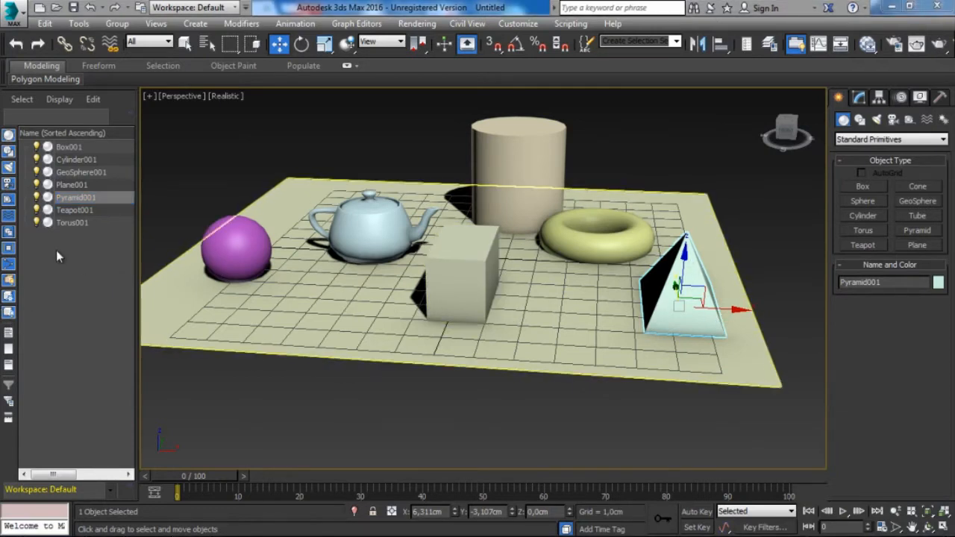
- Widen the Scene Explorer to reveal its Frozen column, and restore the four-viewport layout with taller Top and Front views
{"action": "left_click_drag", "start_coordinate": [139, 187], "coordinate": [206, 208]}
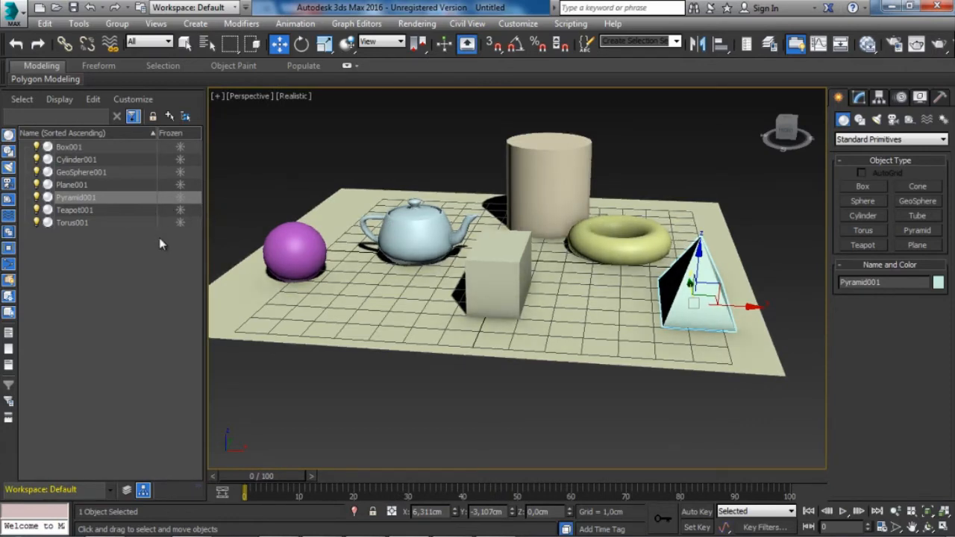
{"action": "key", "text": "alt+w"}
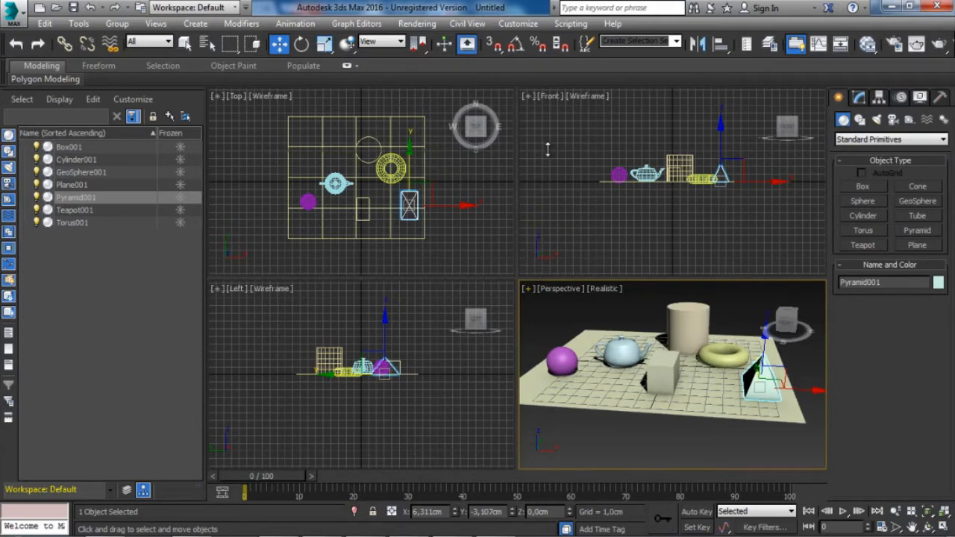
{"action": "left_click_drag", "start_coordinate": [544, 277], "coordinate": [548, 350]}
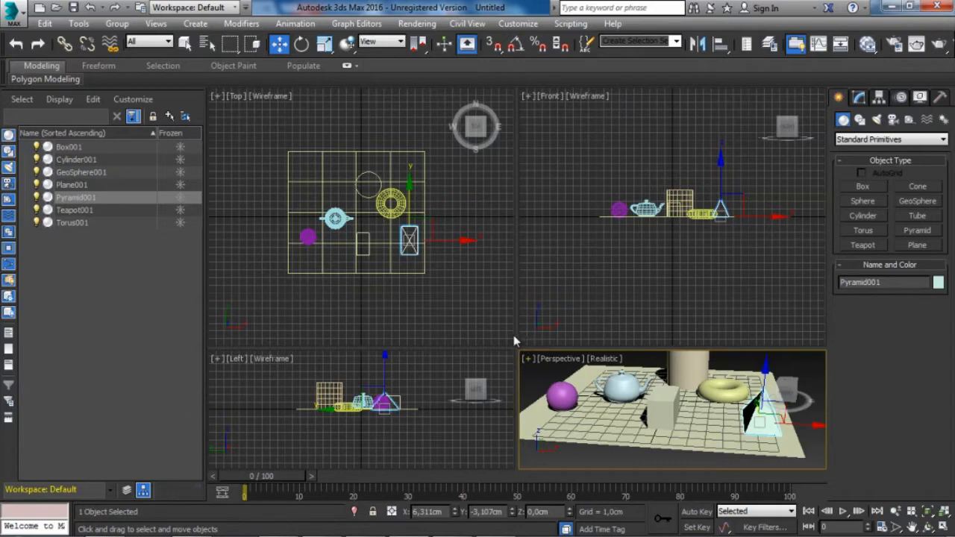
- Resize the four viewports, widening and narrowing the columns, so the Perspective view is larger and the upper row shorter
{"action": "left_click_drag", "start_coordinate": [513, 335], "coordinate": [638, 342]}
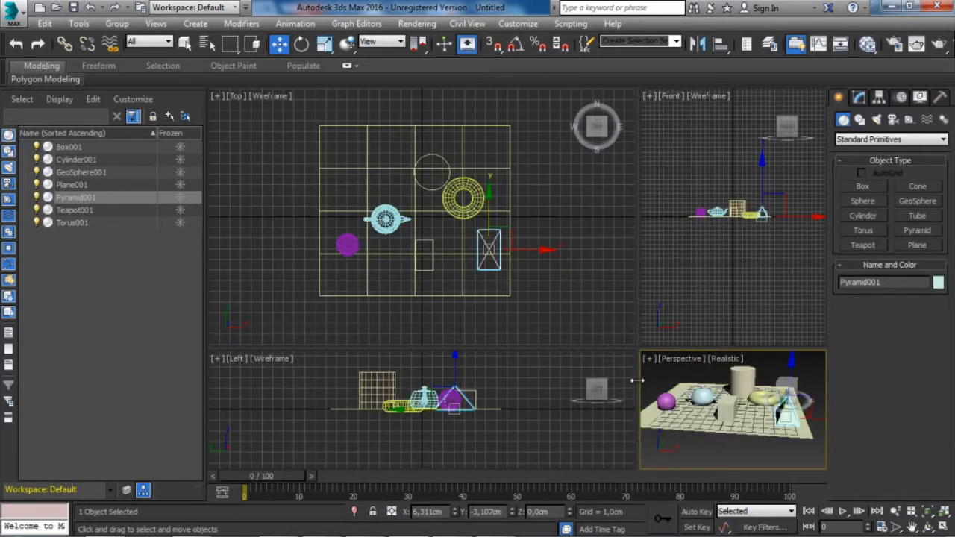
{"action": "left_click_drag", "start_coordinate": [636, 380], "coordinate": [502, 384]}
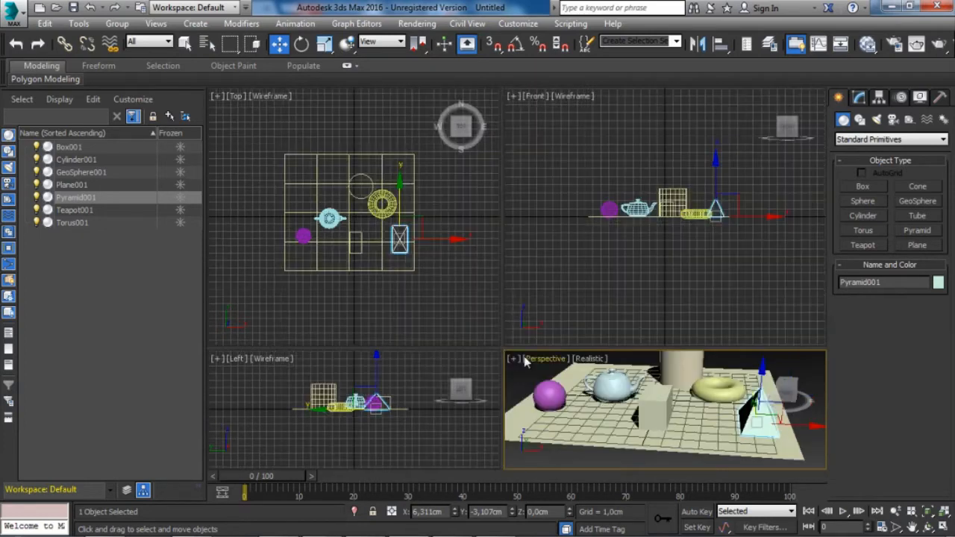
{"action": "left_click_drag", "start_coordinate": [527, 345], "coordinate": [549, 244]}
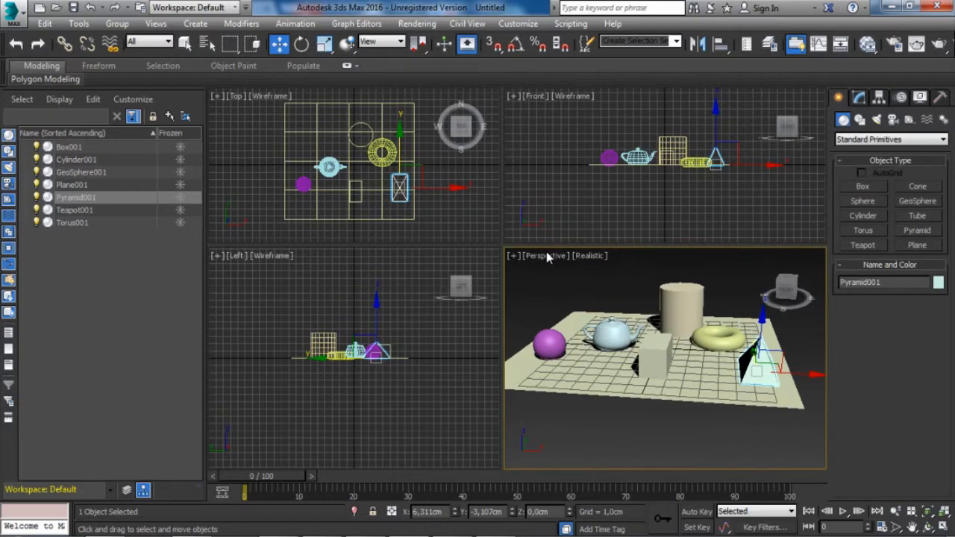
- Maximize and restore the Perspective view, do the same with the Front view, and finish with the Perspective view maximized
{"action": "key", "text": "alt+w"}
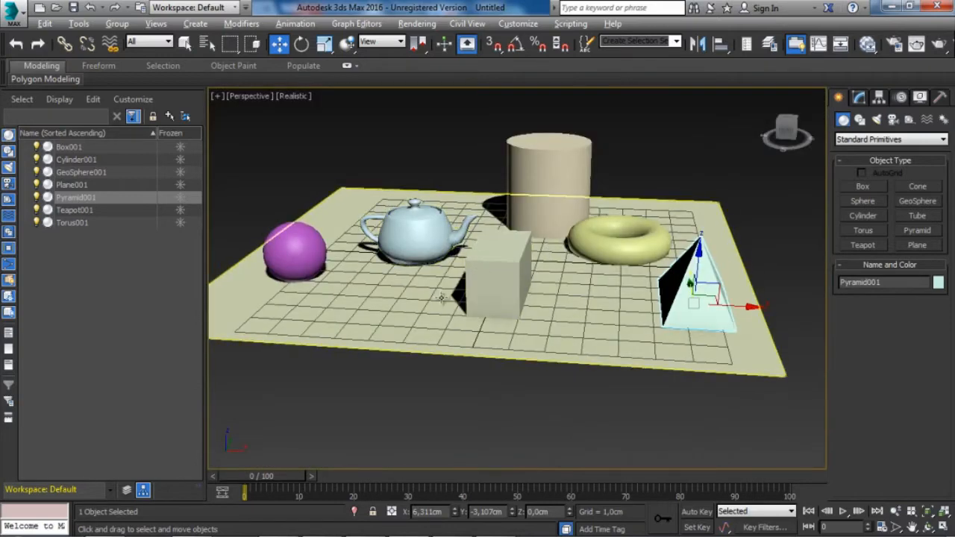
{"action": "key", "text": "alt+w"}
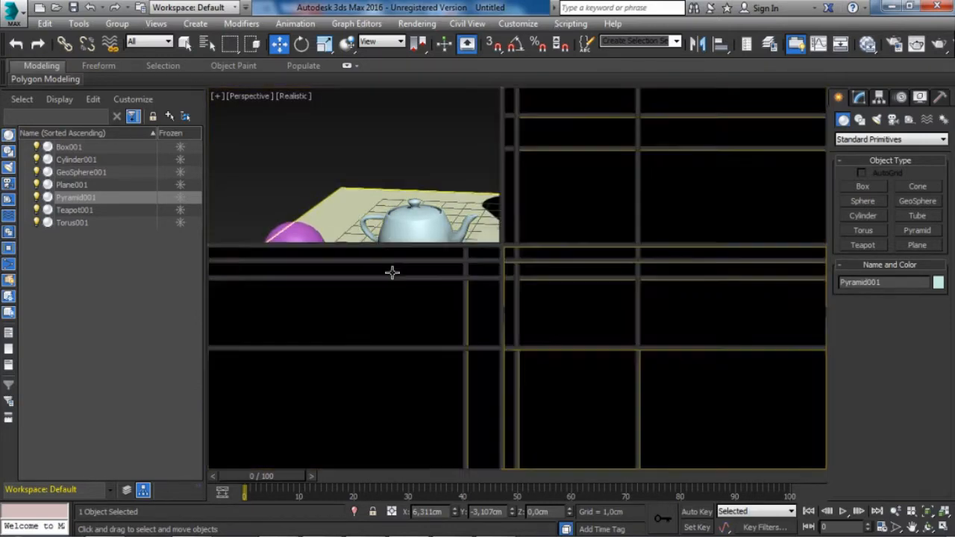
{"action": "left_click", "coordinate": [559, 184]}
{"action": "key", "text": "alt+w"}
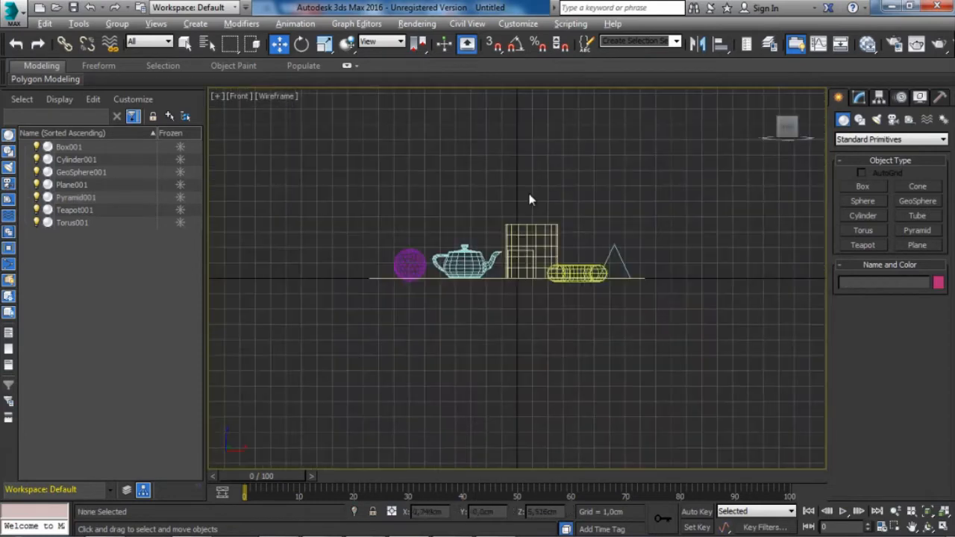
{"action": "key", "text": "alt+w"}
{"action": "left_click", "coordinate": [537, 283]}
{"action": "key", "text": "alt+w"}
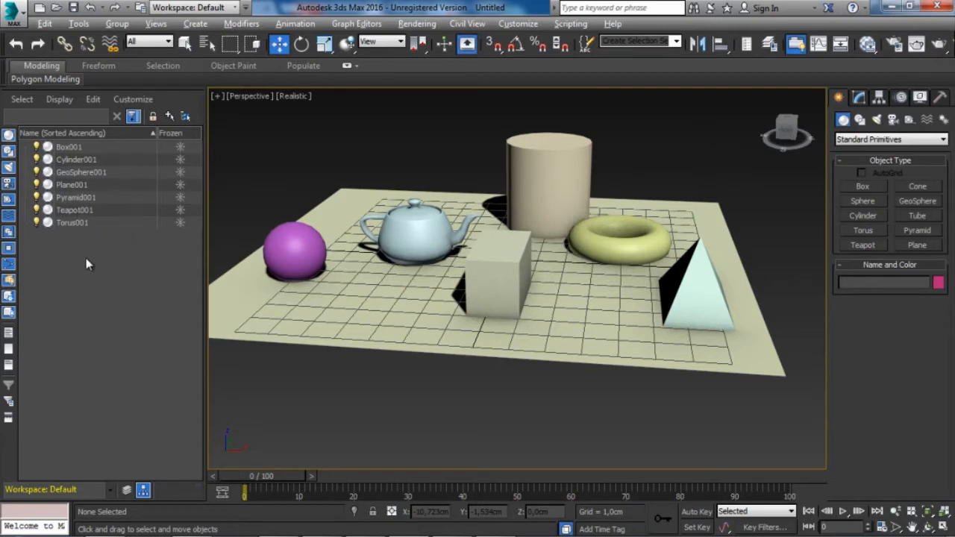
- Hide and unhide the box, the cylinder and the geosphere one after another from the Scene Explorer
{"action": "left_click", "coordinate": [36, 147]}
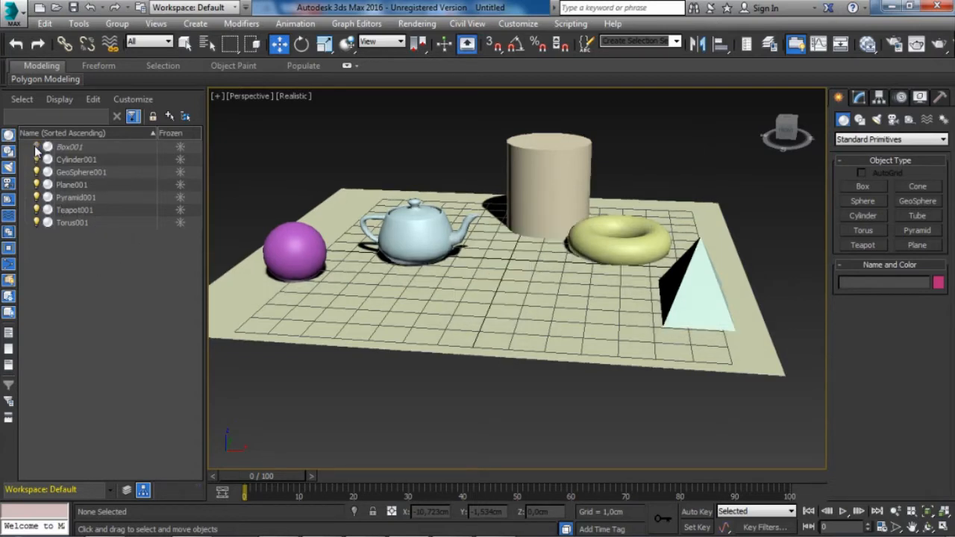
{"action": "left_click", "coordinate": [36, 147]}
{"action": "left_click", "coordinate": [35, 159]}
{"action": "left_click", "coordinate": [36, 158]}
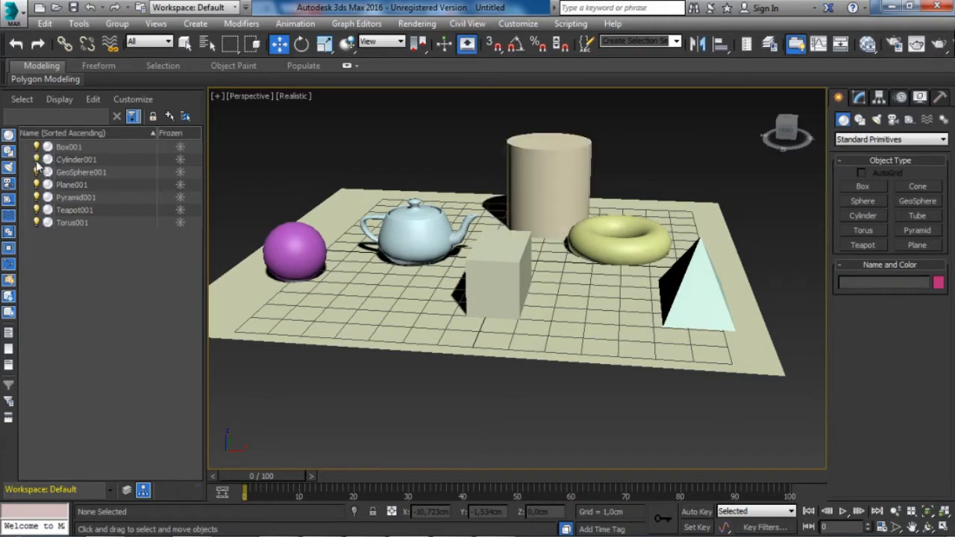
{"action": "left_click", "coordinate": [36, 172]}
{"action": "left_click", "coordinate": [36, 171]}
- Select the geosphere, the cylinder and the plane in the Scene Explorer list, and hide and unhide the pyramid
{"action": "left_click", "coordinate": [45, 173]}
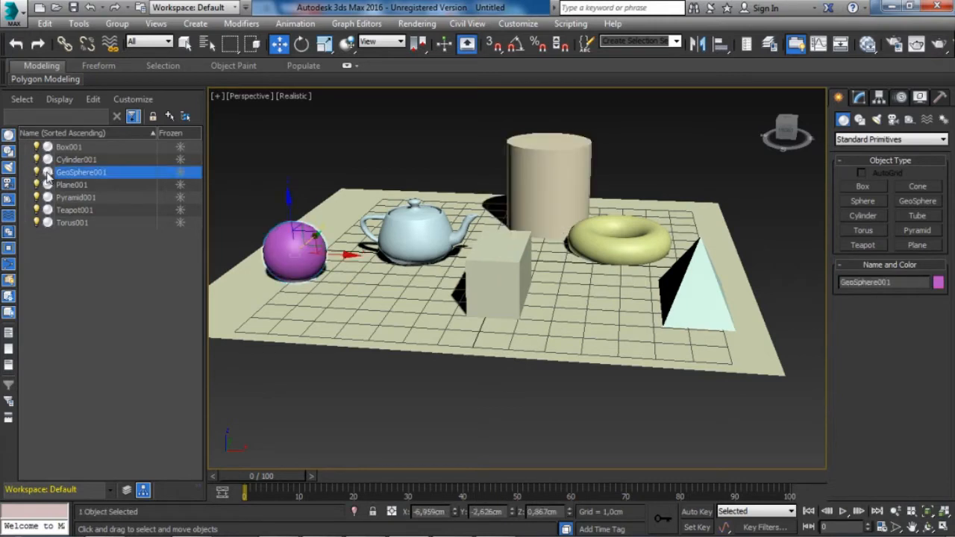
{"action": "left_click", "coordinate": [71, 160]}
{"action": "left_click", "coordinate": [71, 184]}
{"action": "left_click", "coordinate": [36, 197]}
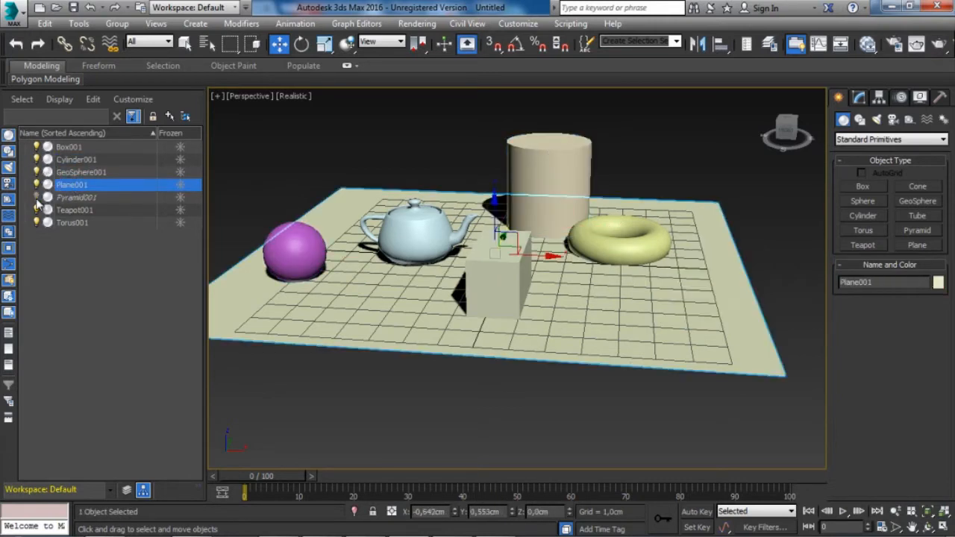
{"action": "left_click", "coordinate": [38, 197]}
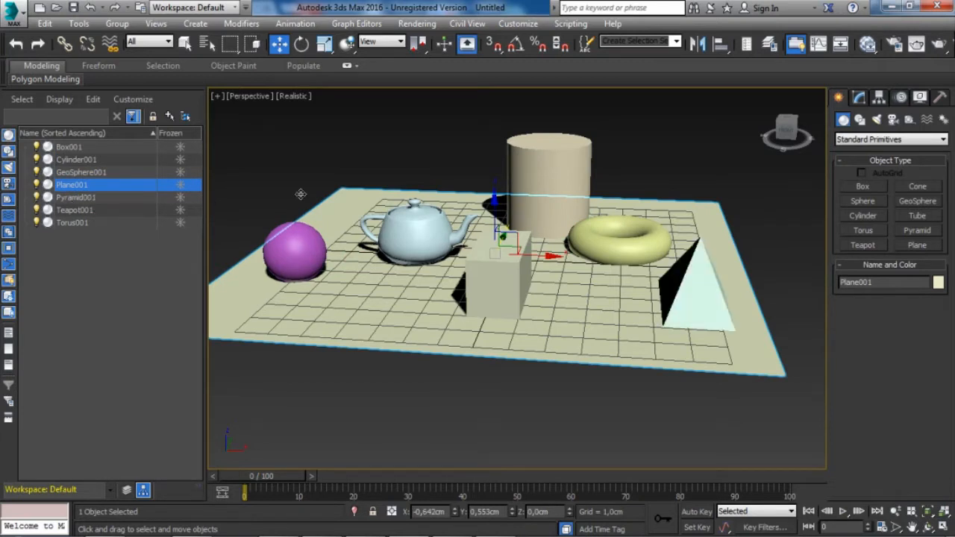
- Examine the viewport's hide and unhide commands and the Hide options in the Display settings
{"action": "right_click", "coordinate": [412, 155]}
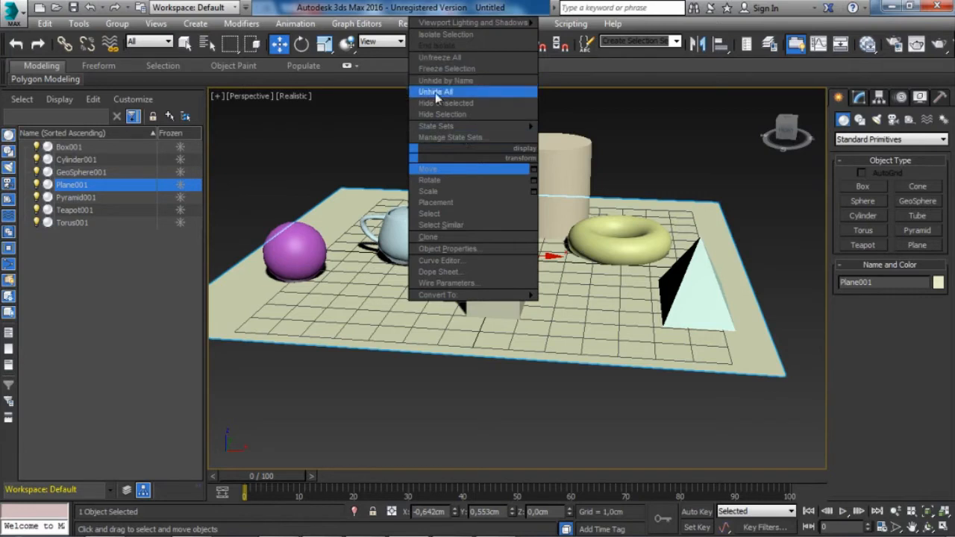
{"action": "left_click", "coordinate": [919, 98]}
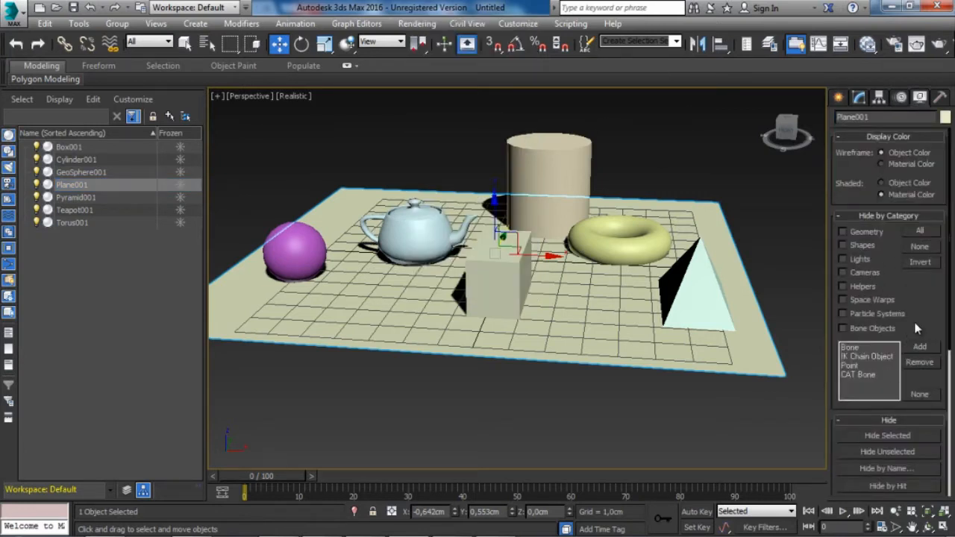
{"action": "scroll", "coordinate": [916, 328], "scroll_direction": "down", "scroll_amount": 3}
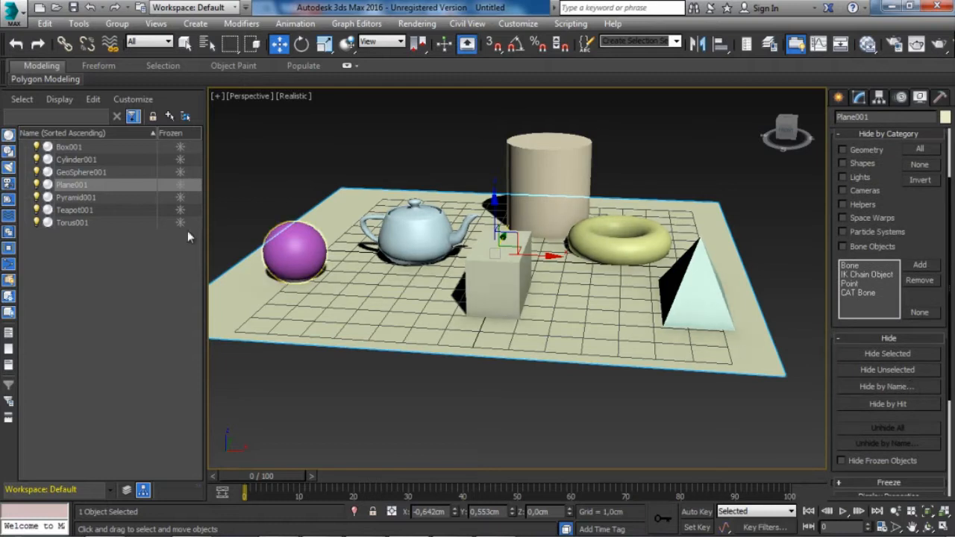
- Toggle the geosphere's visibility off and on, and hide the plane, the pyramid and the teapot in the Scene Explorer
{"action": "left_click", "coordinate": [38, 171]}
{"action": "left_click", "coordinate": [37, 172]}
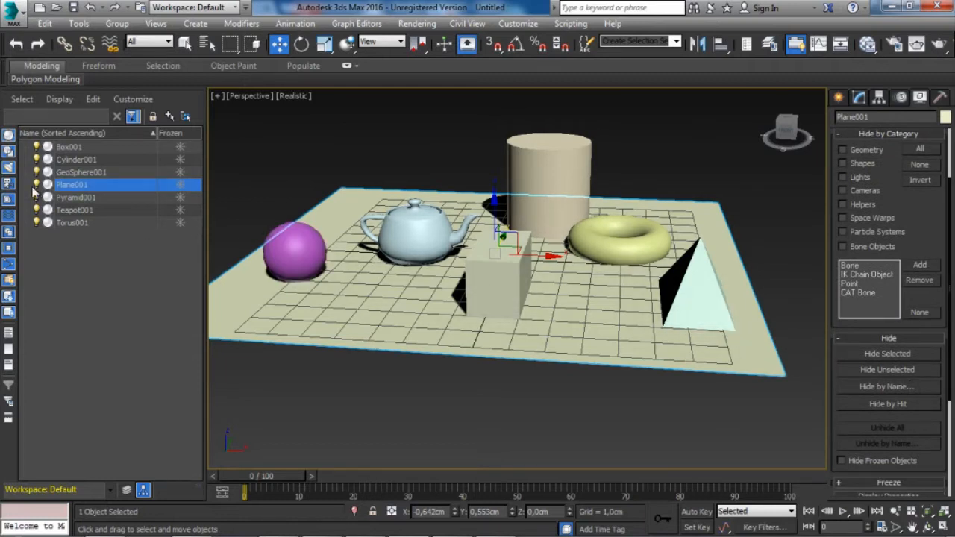
{"action": "left_click", "coordinate": [37, 185]}
{"action": "left_click", "coordinate": [38, 185]}
{"action": "left_click", "coordinate": [38, 184]}
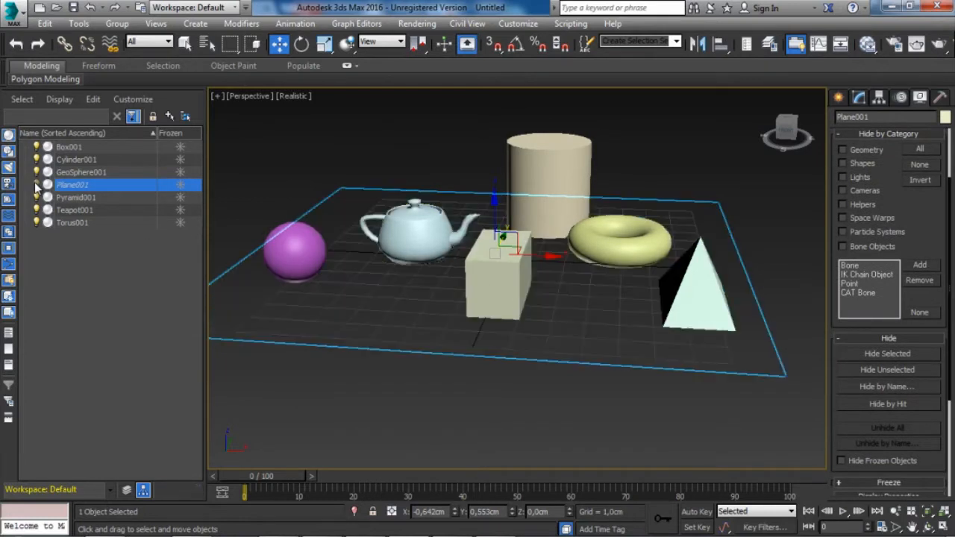
{"action": "left_click", "coordinate": [38, 197]}
{"action": "left_click", "coordinate": [37, 209]}
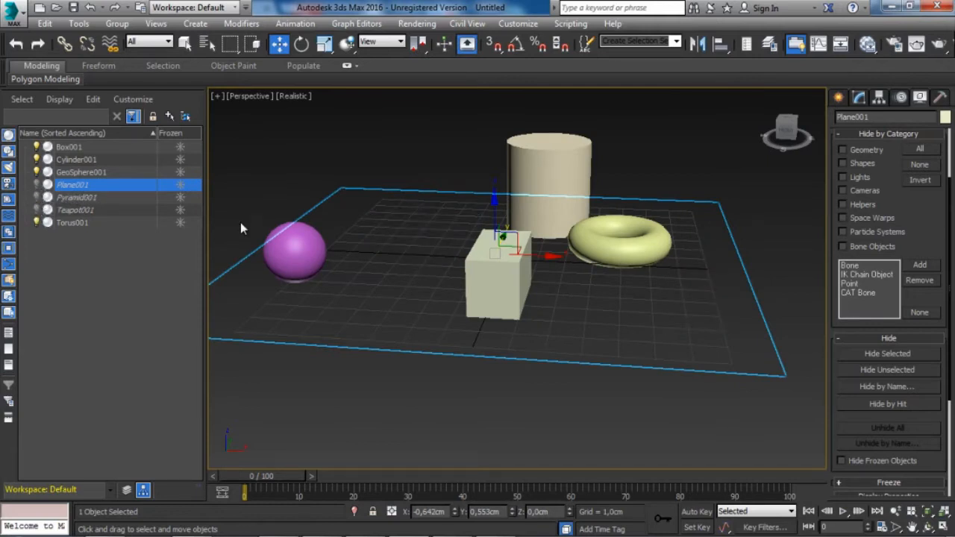
- Unhide the teapot, the pyramid and the plane from the Scene Explorer
{"action": "left_click", "coordinate": [38, 210]}
{"action": "left_click", "coordinate": [37, 197]}
{"action": "left_click", "coordinate": [37, 185]}
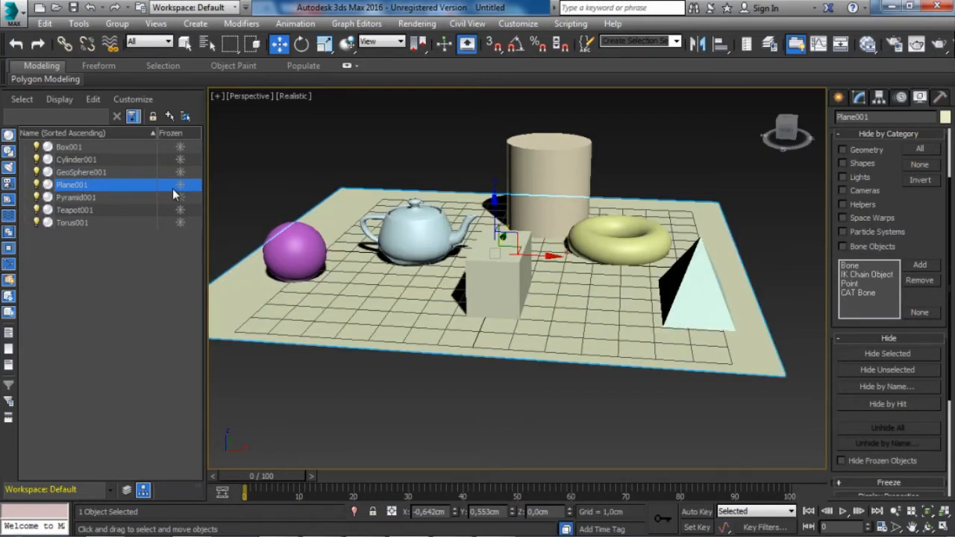
- Freeze the box, cylinder, geosphere, plane and pyramid in the Scene Explorer, and freeze and unfreeze the teapot
{"action": "left_click", "coordinate": [180, 148]}
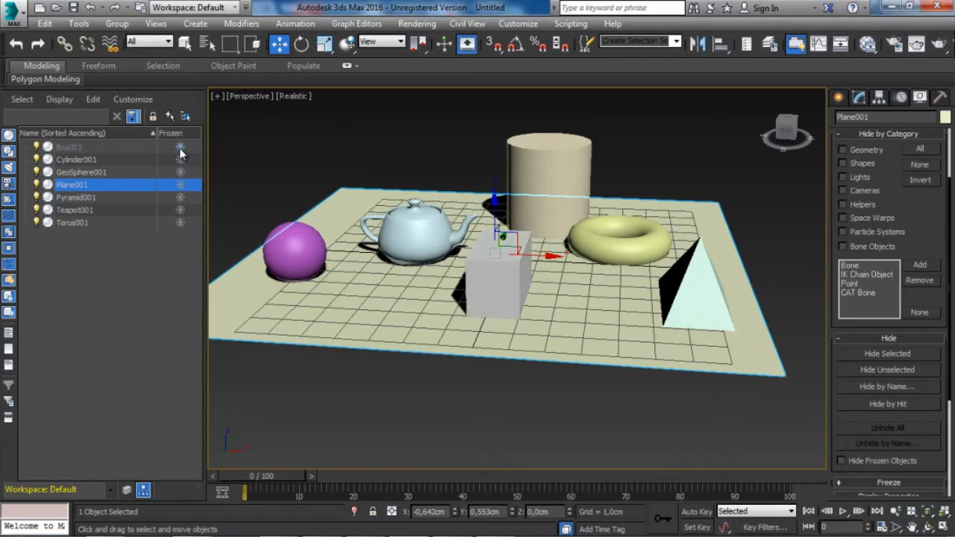
{"action": "left_click", "coordinate": [179, 160]}
{"action": "left_click", "coordinate": [180, 172]}
{"action": "left_click", "coordinate": [180, 185]}
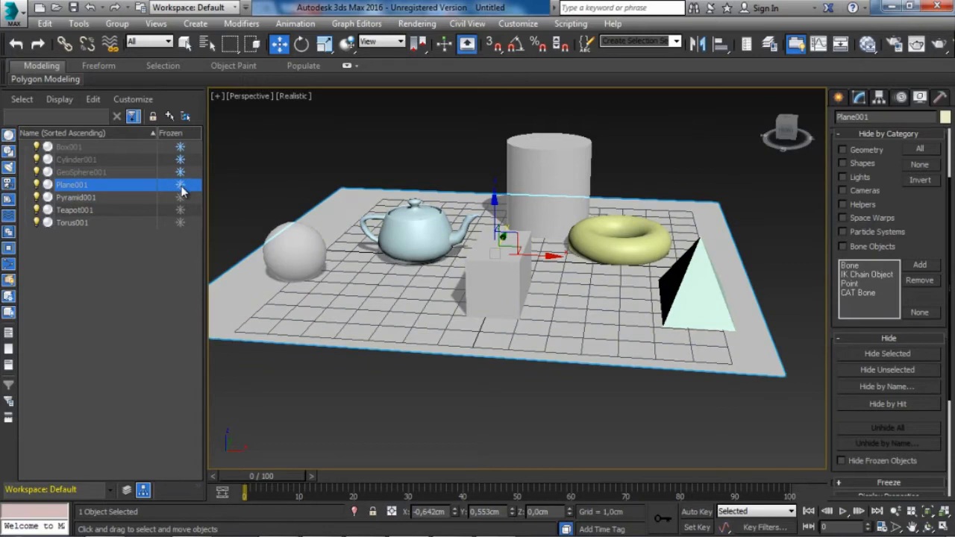
{"action": "left_click", "coordinate": [181, 197]}
{"action": "left_click", "coordinate": [180, 209]}
{"action": "left_click", "coordinate": [180, 210]}
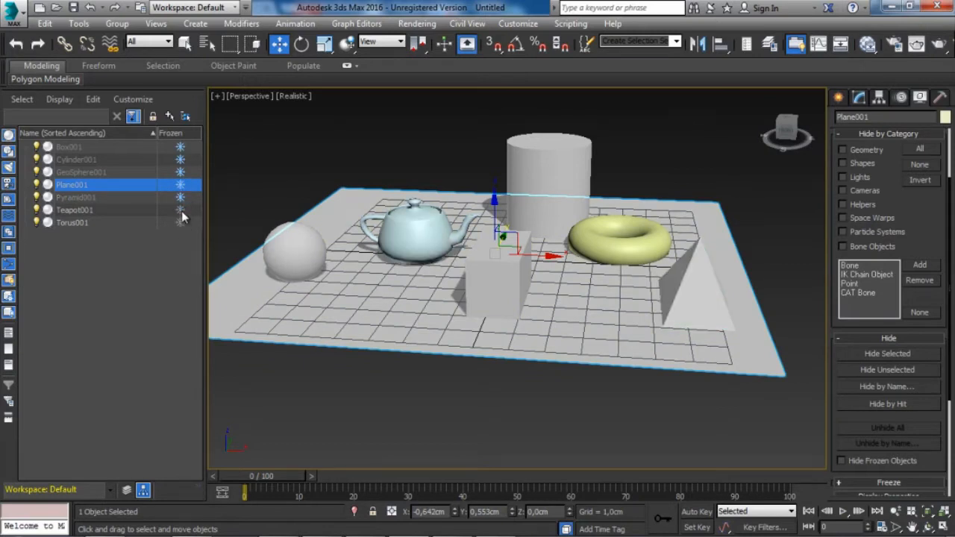
- Unfreeze the pyramid, plane, geosphere, cylinder and box in the Scene Explorer
{"action": "left_click", "coordinate": [181, 197]}
{"action": "left_click", "coordinate": [180, 184]}
{"action": "left_click", "coordinate": [180, 172]}
{"action": "left_click", "coordinate": [180, 159]}
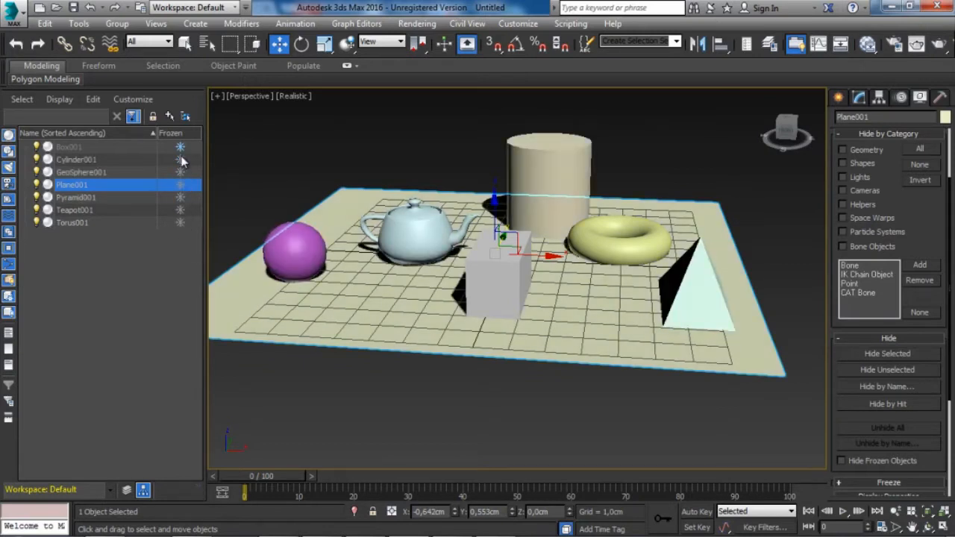
{"action": "left_click", "coordinate": [181, 147]}
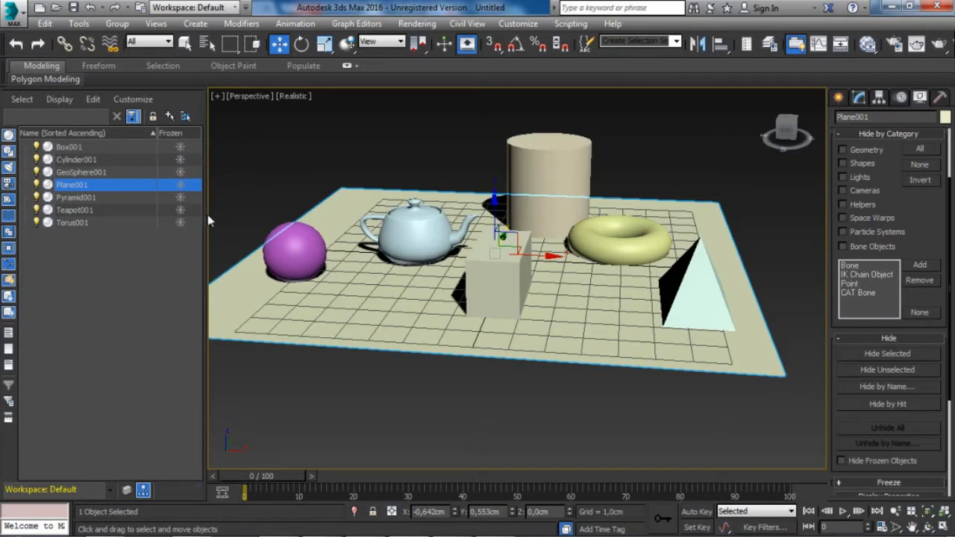
- Narrow the Scene Explorer and select the geosphere, the box and the cylinder in its list one after another
{"action": "left_click_drag", "start_coordinate": [204, 216], "coordinate": [139, 235]}
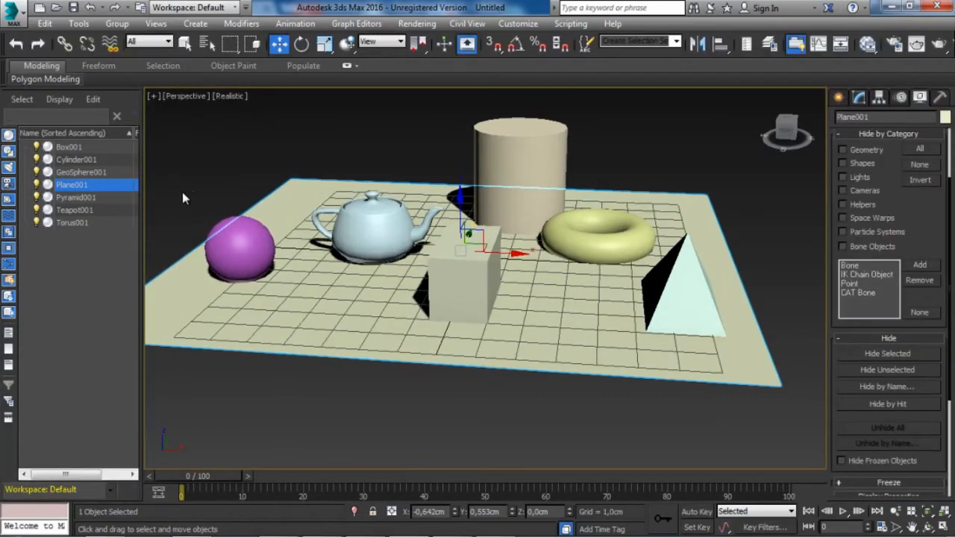
{"action": "left_click", "coordinate": [81, 172]}
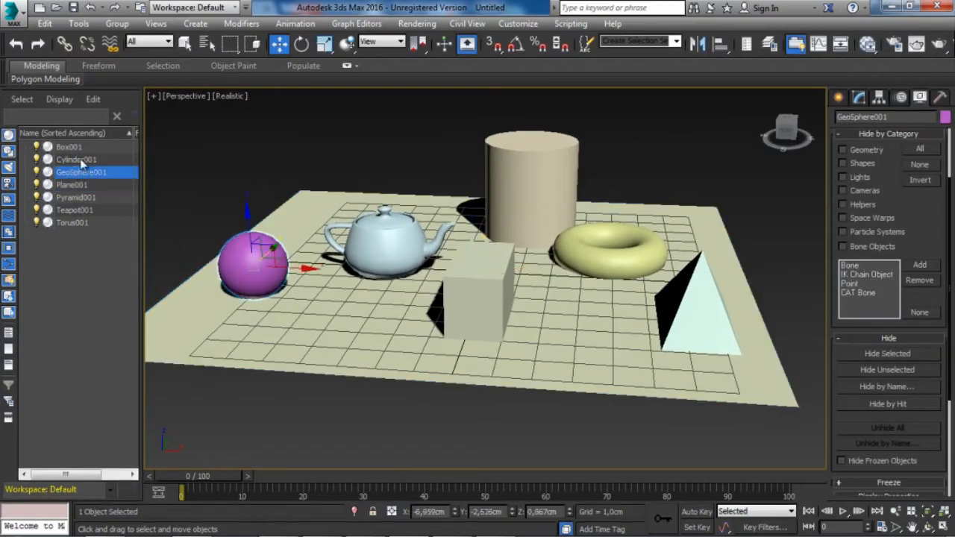
{"action": "left_click", "coordinate": [69, 147]}
{"action": "left_click", "coordinate": [77, 160]}
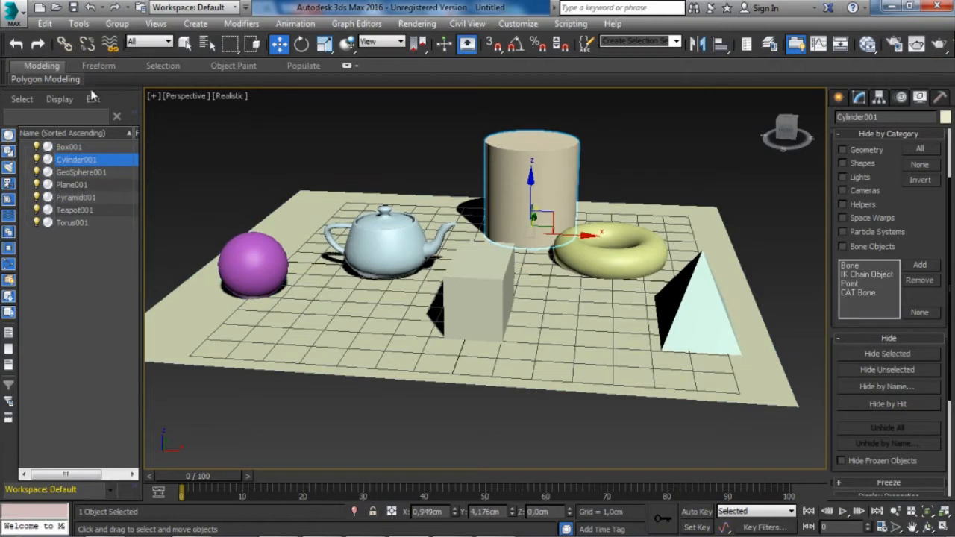
- Select the box and the teapot in the Perspective view with the Select Object tool
{"action": "left_click", "coordinate": [184, 45]}
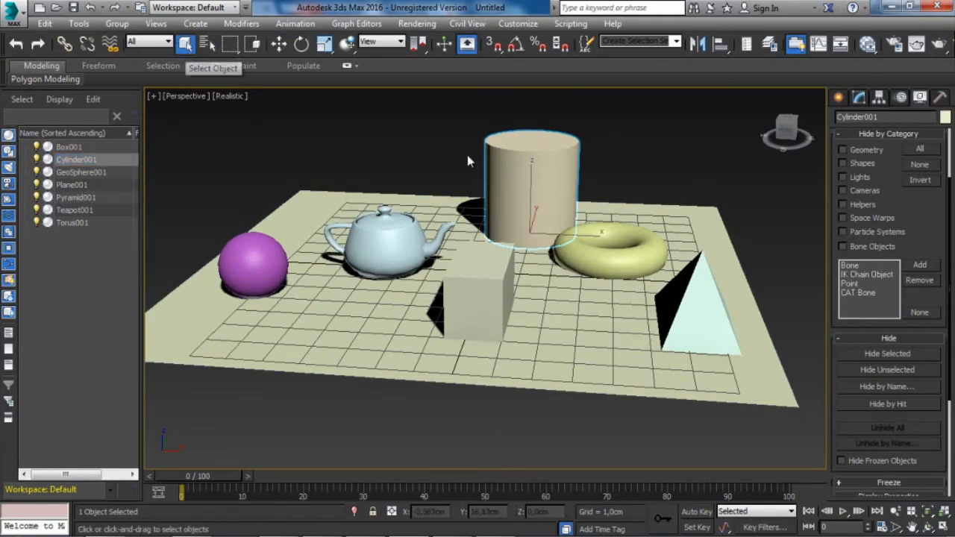
{"action": "left_click", "coordinate": [476, 277]}
{"action": "left_click", "coordinate": [384, 240]}
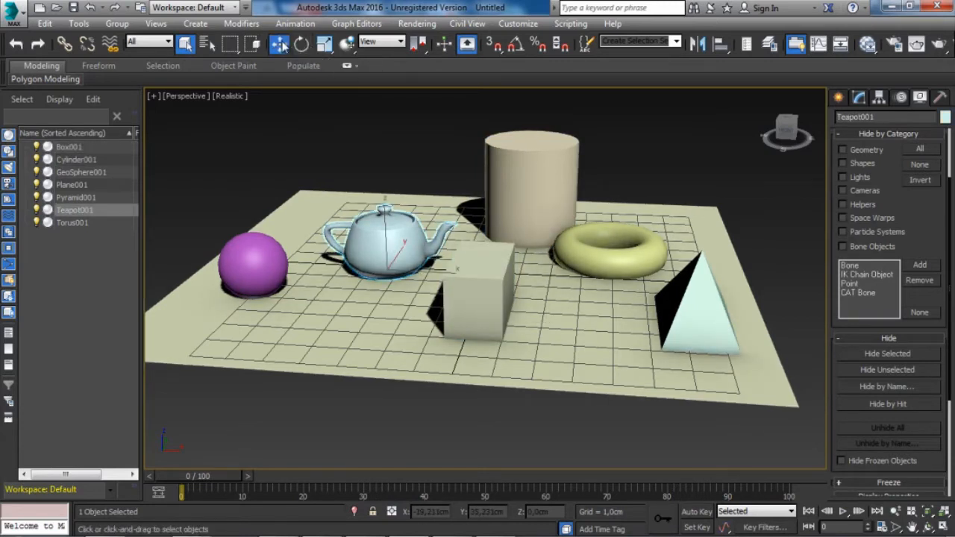
- Move the cylinder in the XZ plane to about X 0.343 cm and Z -0.059 cm with Select and Move
{"action": "left_click", "coordinate": [278, 44]}
{"action": "left_click", "coordinate": [533, 161]}
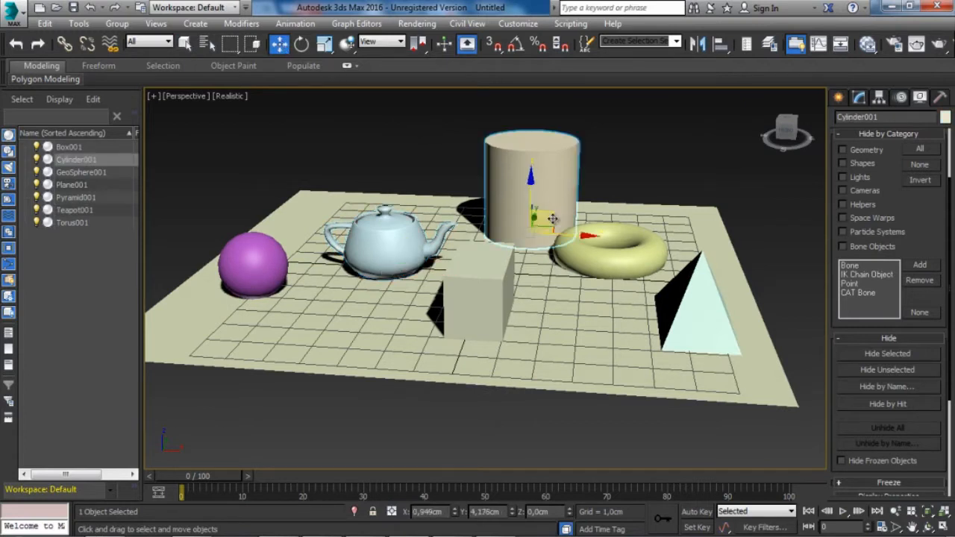
{"action": "left_click_drag", "start_coordinate": [554, 214], "coordinate": [538, 211]}
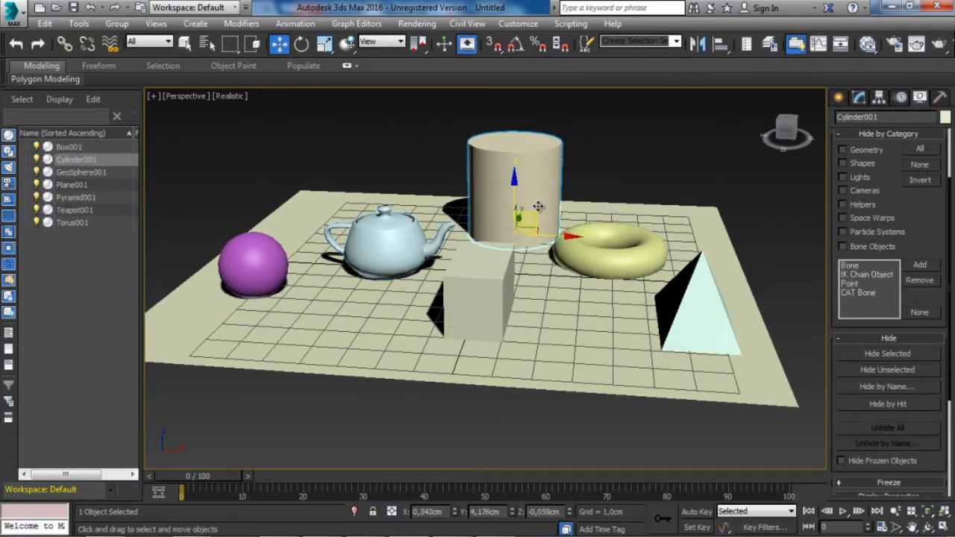
- With the Select Object tool, select individual objects and the plane and pyramid together, finishing with the plane alone
{"action": "left_click", "coordinate": [184, 44]}
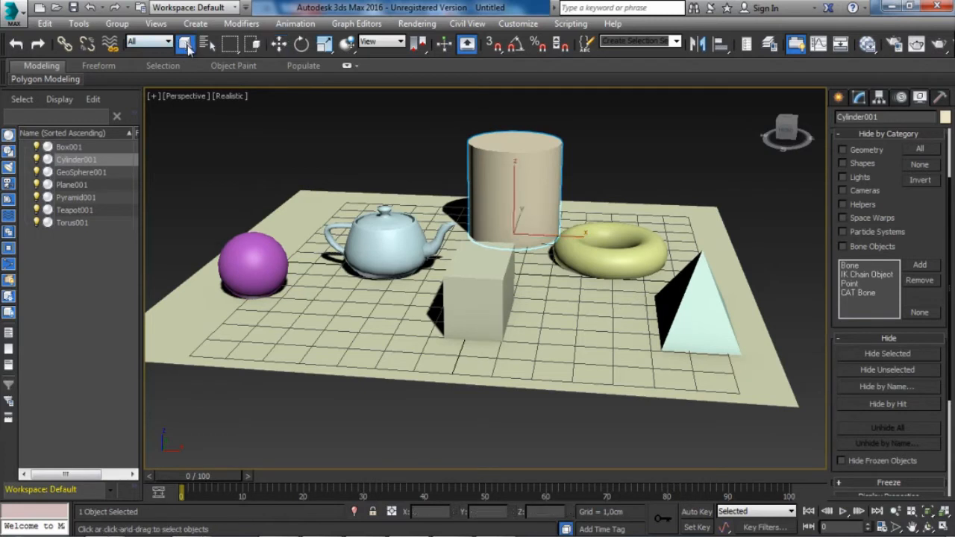
{"action": "left_click", "coordinate": [481, 275]}
{"action": "left_click", "coordinate": [709, 317]}
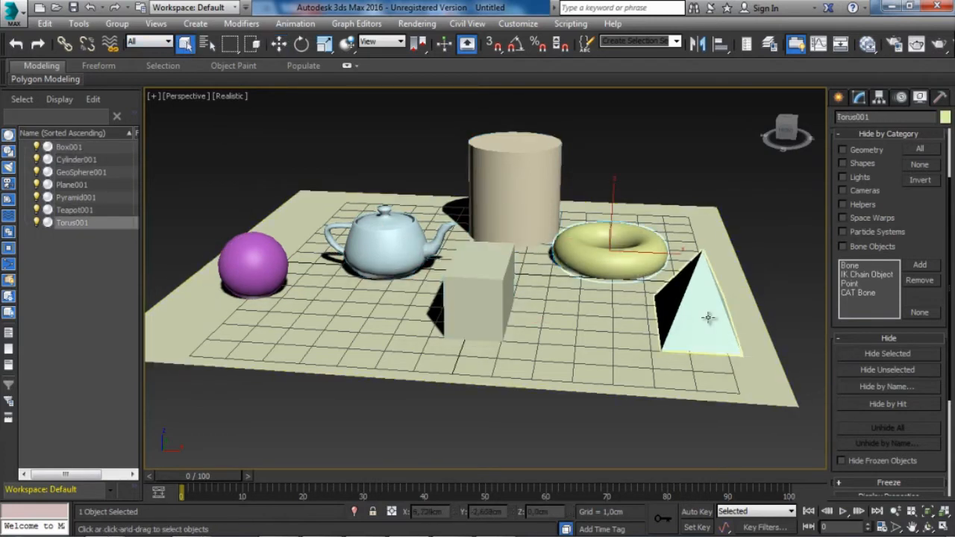
{"action": "left_click", "coordinate": [727, 310], "text": "ctrl"}
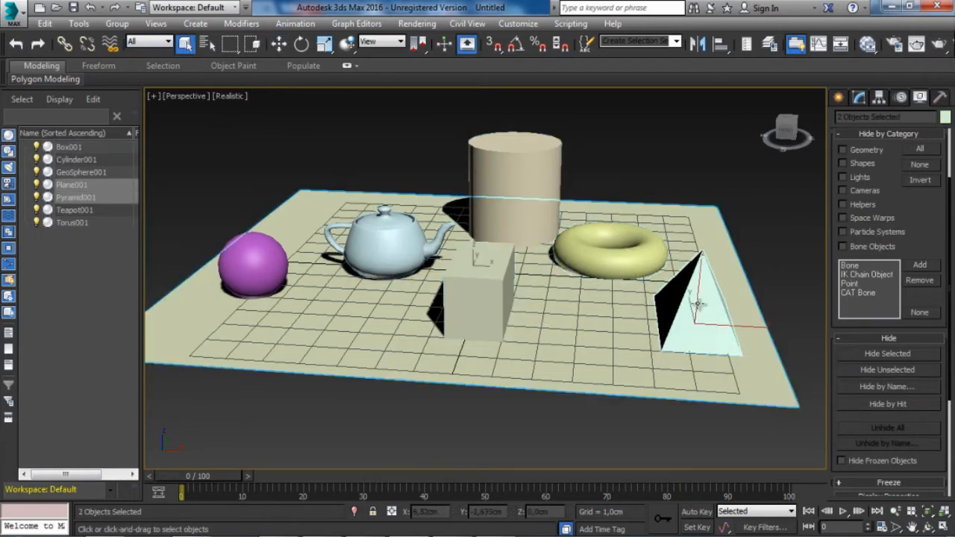
{"action": "left_click", "coordinate": [621, 309]}
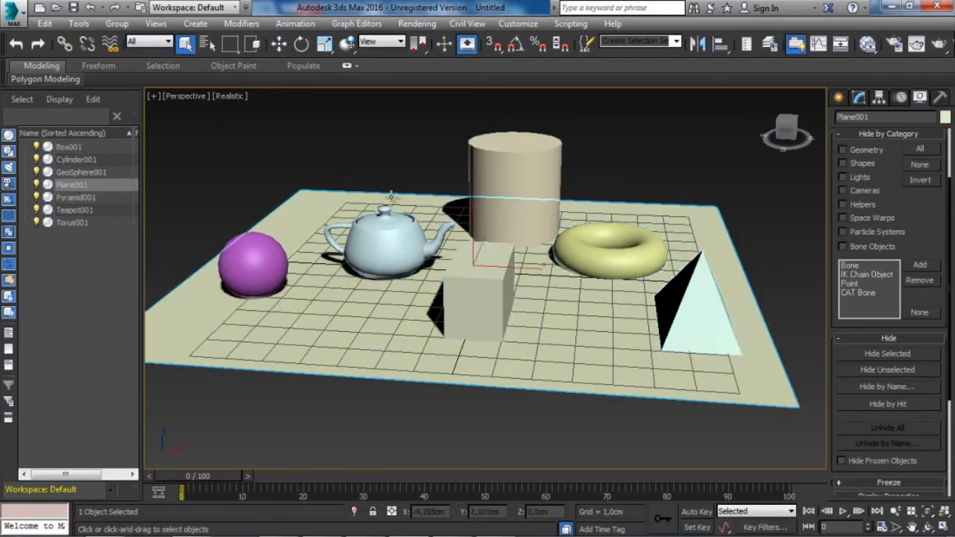
- Open the Select From Scene list and highlight the cylinder, geosphere, plane and pyramid individually, ending on the cylinder
{"action": "left_click", "coordinate": [208, 45]}
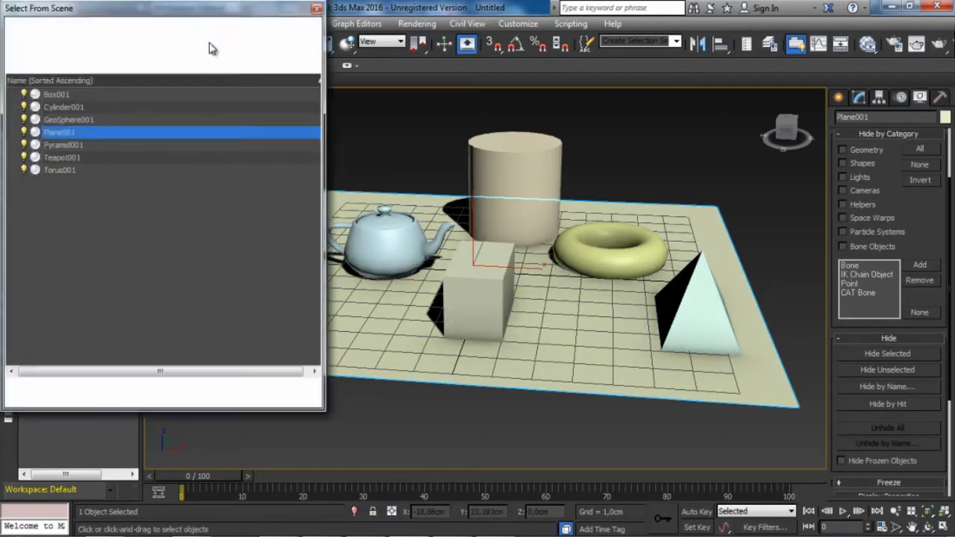
{"action": "left_click", "coordinate": [82, 110]}
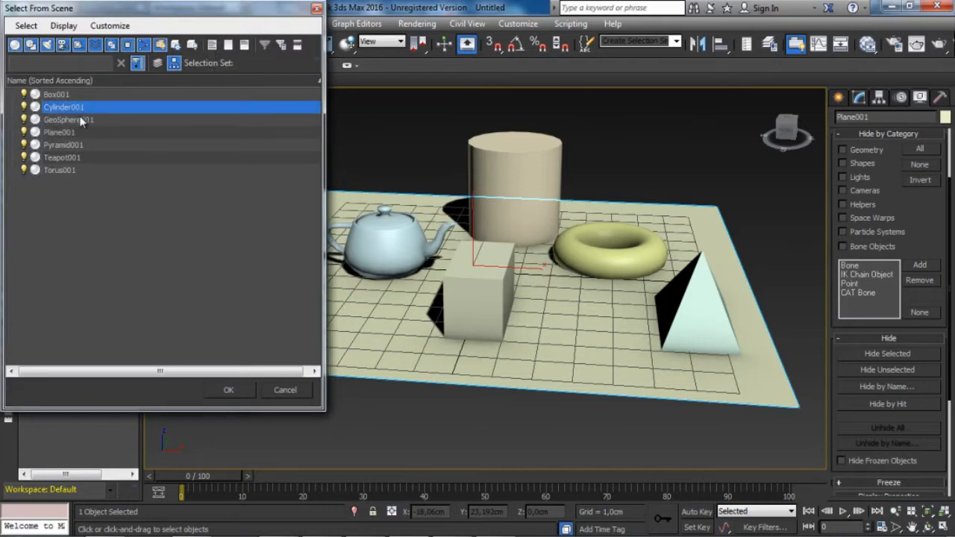
{"action": "left_click", "coordinate": [81, 119]}
{"action": "left_click", "coordinate": [73, 132]}
{"action": "left_click", "coordinate": [67, 147]}
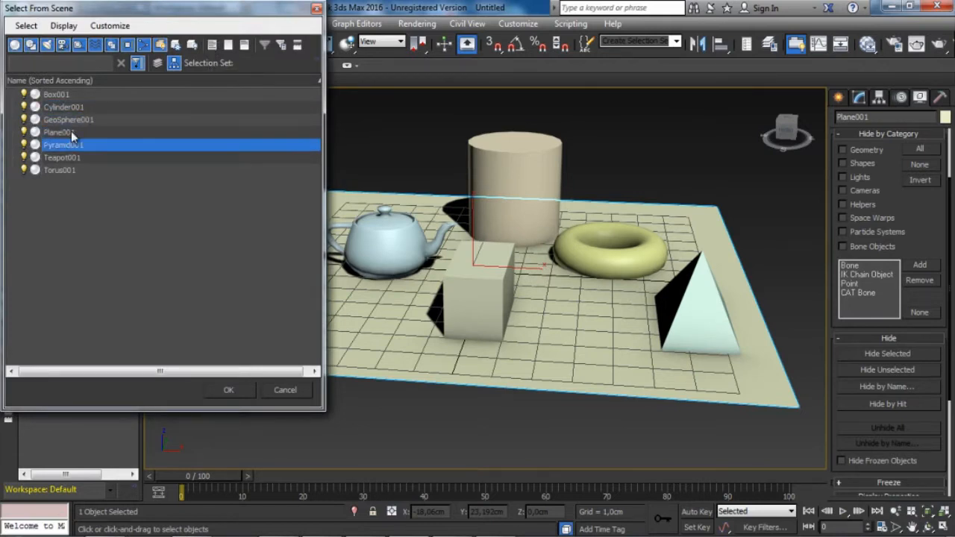
{"action": "left_click", "coordinate": [71, 132]}
{"action": "left_click", "coordinate": [74, 108]}
- Select the geosphere, plane, pyramid and teapot together by name and apply the selection to the scene
{"action": "left_click", "coordinate": [88, 119]}
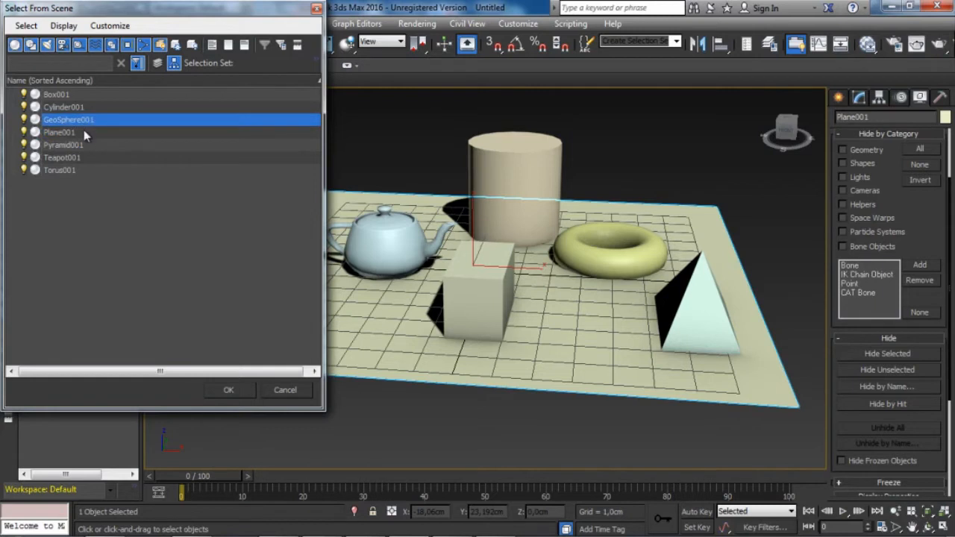
{"action": "left_click", "coordinate": [83, 132], "text": "ctrl"}
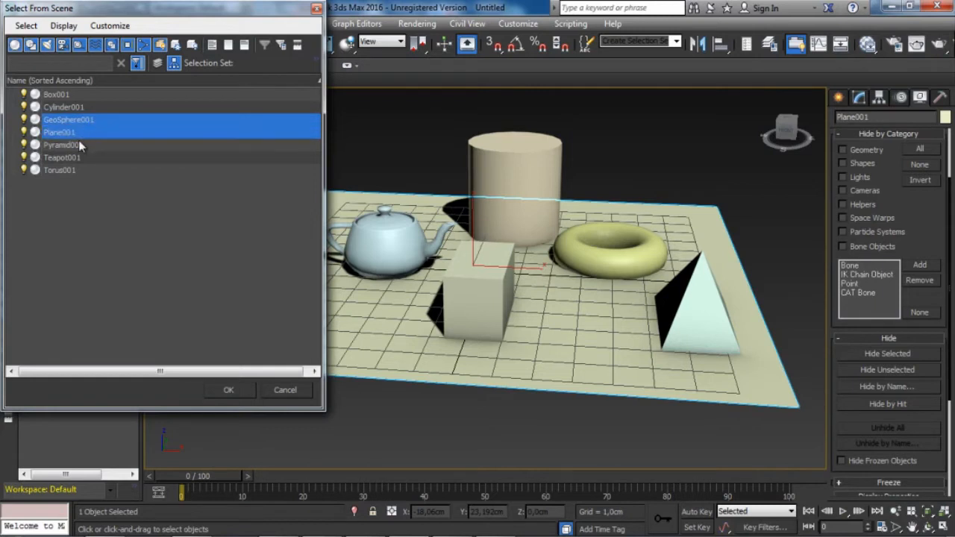
{"action": "left_click", "coordinate": [80, 145], "text": "ctrl"}
{"action": "left_click", "coordinate": [79, 157], "text": "ctrl"}
{"action": "left_click", "coordinate": [232, 390]}
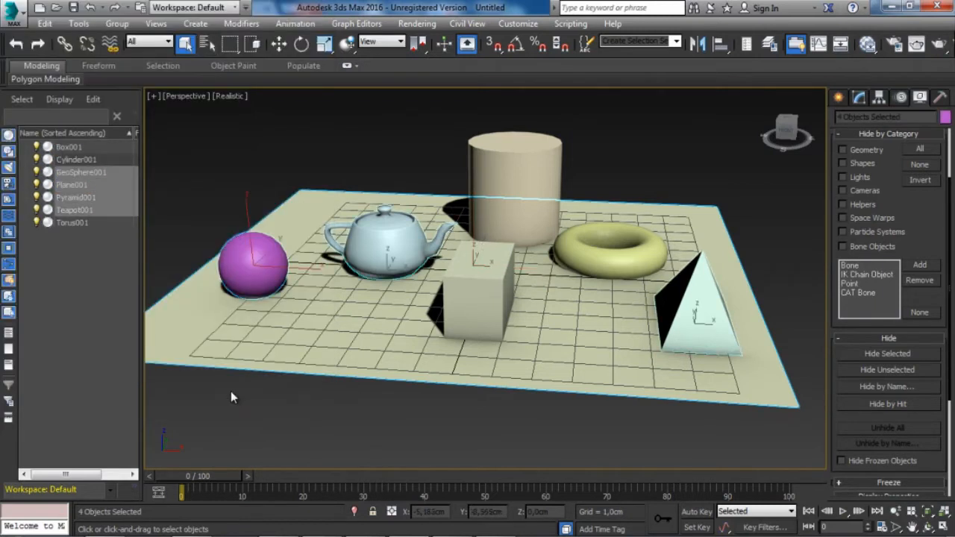
- Select the cylinder in the Perspective view and add the box, teapot, plane, geosphere, torus and pyramid to the selection
{"action": "left_click", "coordinate": [512, 165]}
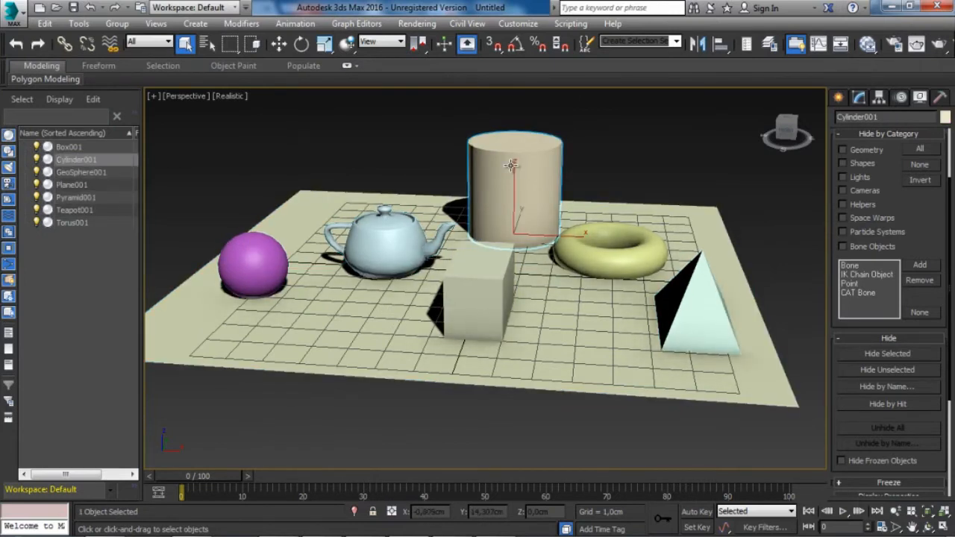
{"action": "left_click", "coordinate": [485, 247], "text": "ctrl"}
{"action": "left_click", "coordinate": [409, 228], "text": "ctrl"}
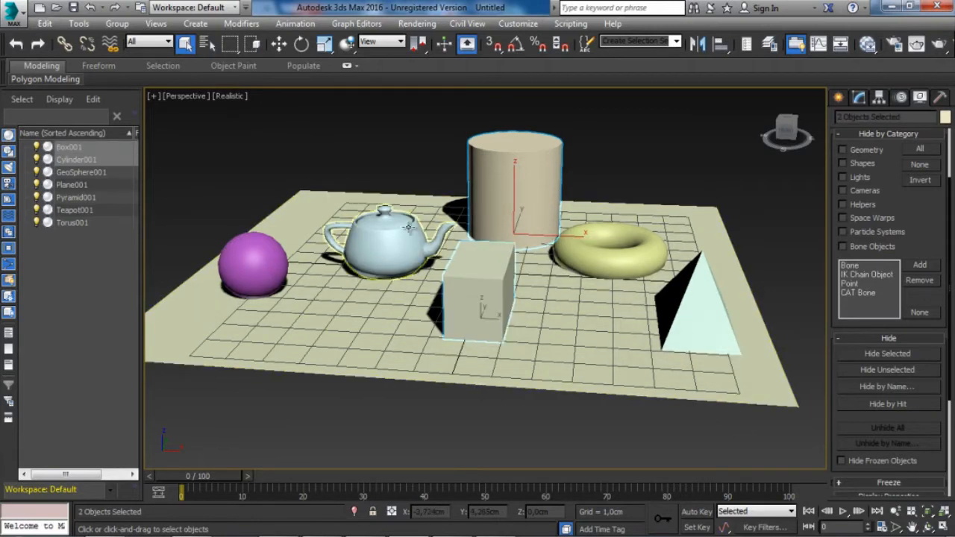
{"action": "left_click", "coordinate": [306, 206], "text": "ctrl"}
{"action": "left_click", "coordinate": [252, 265], "text": "ctrl"}
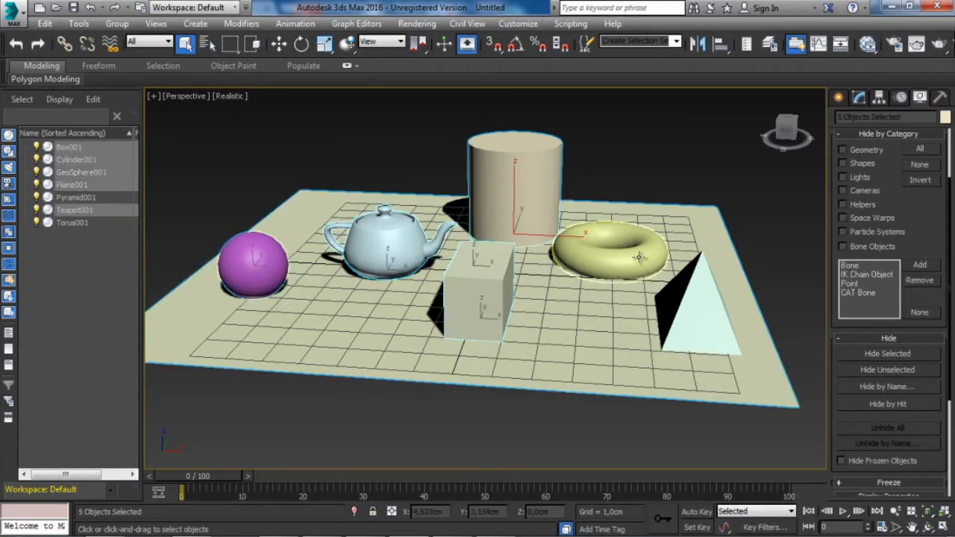
{"action": "left_click", "coordinate": [636, 258], "text": "ctrl"}
{"action": "left_click", "coordinate": [686, 300], "text": "ctrl"}
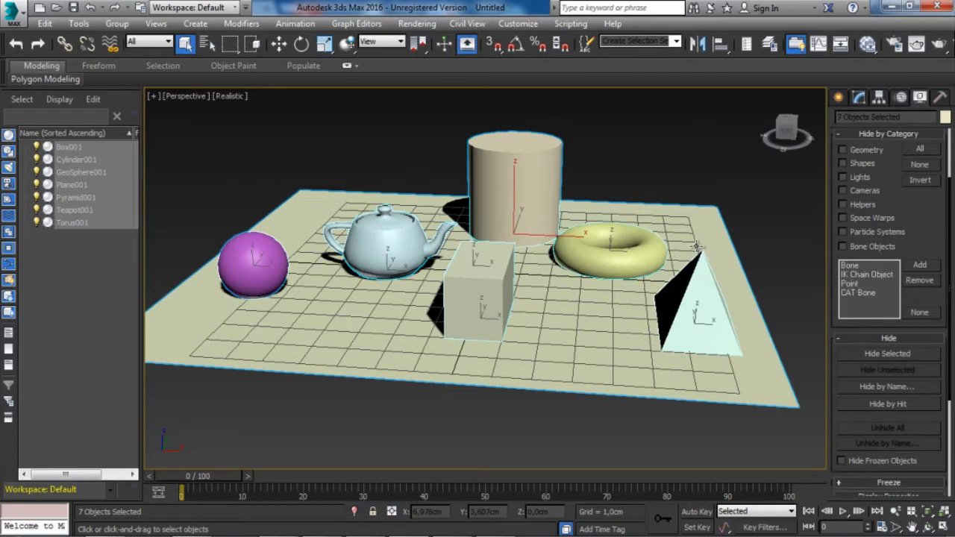
- Remove the cylinder, torus, pyramid, box, plane, teapot and geosphere from the selection one by one
{"action": "left_click", "coordinate": [512, 172], "text": "alt"}
{"action": "left_click", "coordinate": [578, 247], "text": "alt"}
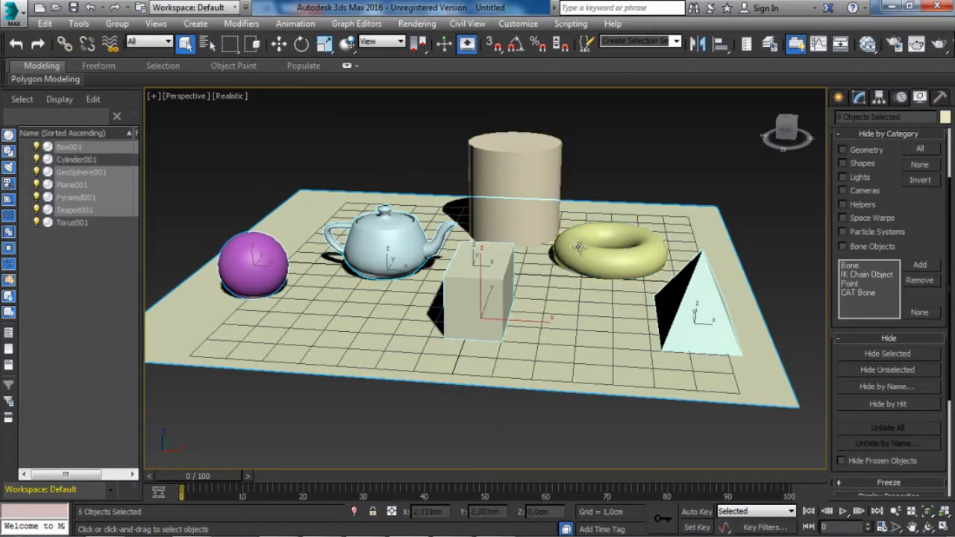
{"action": "left_click", "coordinate": [688, 294], "text": "alt"}
{"action": "left_click", "coordinate": [489, 288], "text": "alt"}
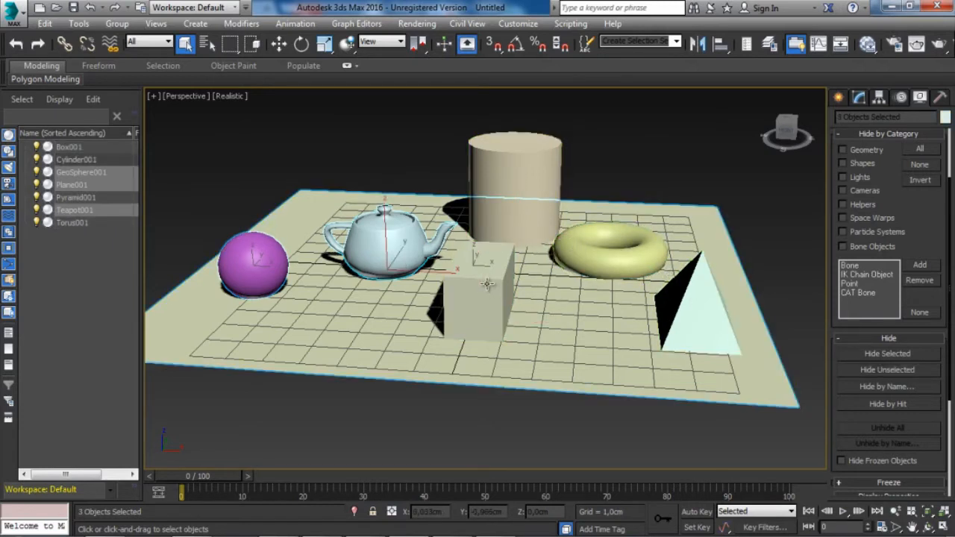
{"action": "left_click", "coordinate": [549, 296], "text": "alt"}
{"action": "left_click", "coordinate": [390, 238], "text": "alt"}
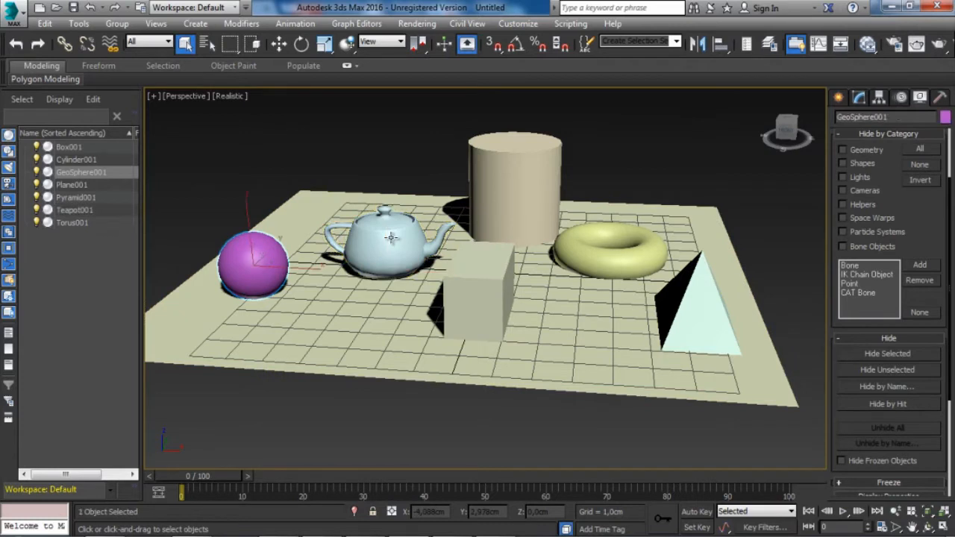
{"action": "left_click", "coordinate": [273, 249], "text": "alt"}
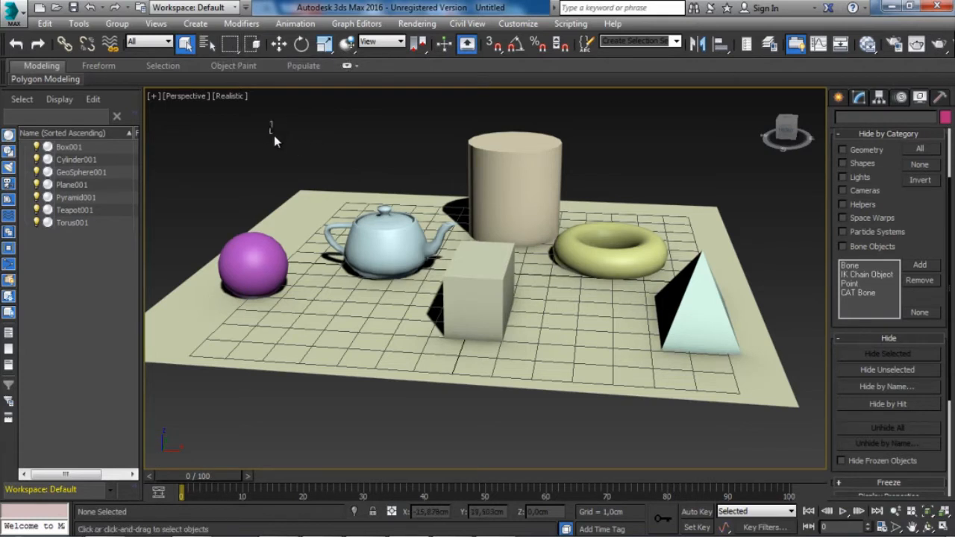
- Select all seven objects with a large rectangular region, draw a smaller region around the geosphere, and clear the selection
{"action": "left_click_drag", "start_coordinate": [274, 136], "coordinate": [691, 414]}
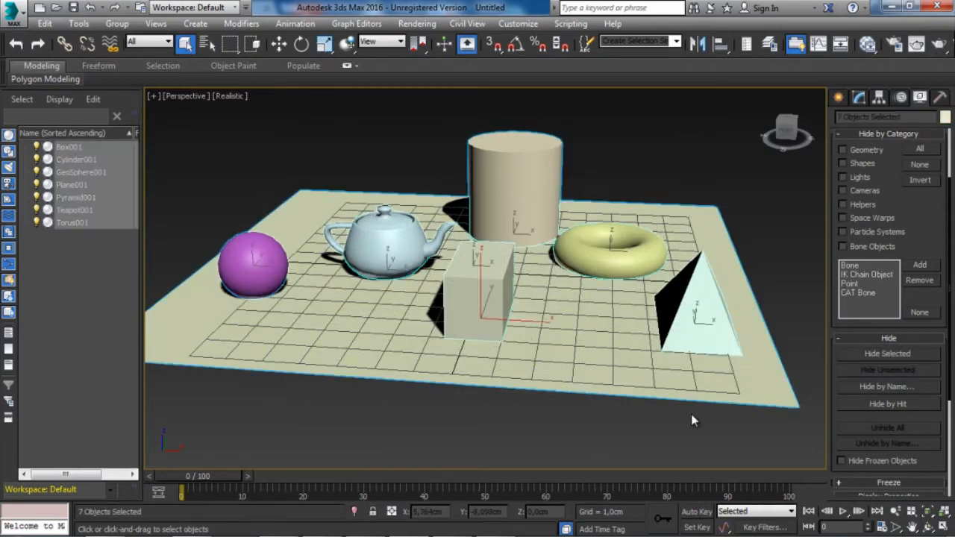
{"action": "left_click", "coordinate": [199, 136]}
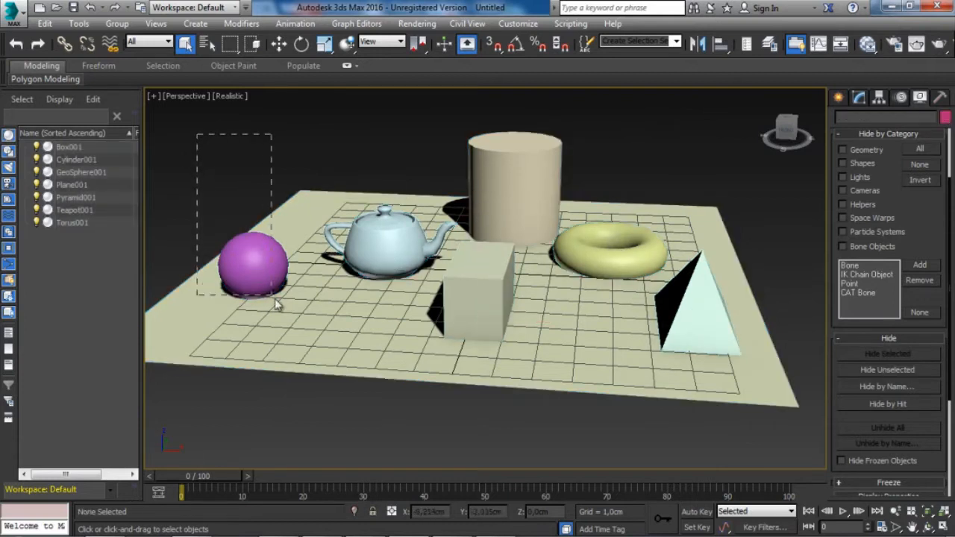
{"action": "left_click_drag", "start_coordinate": [274, 299], "coordinate": [282, 305]}
{"action": "left_click", "coordinate": [395, 153]}
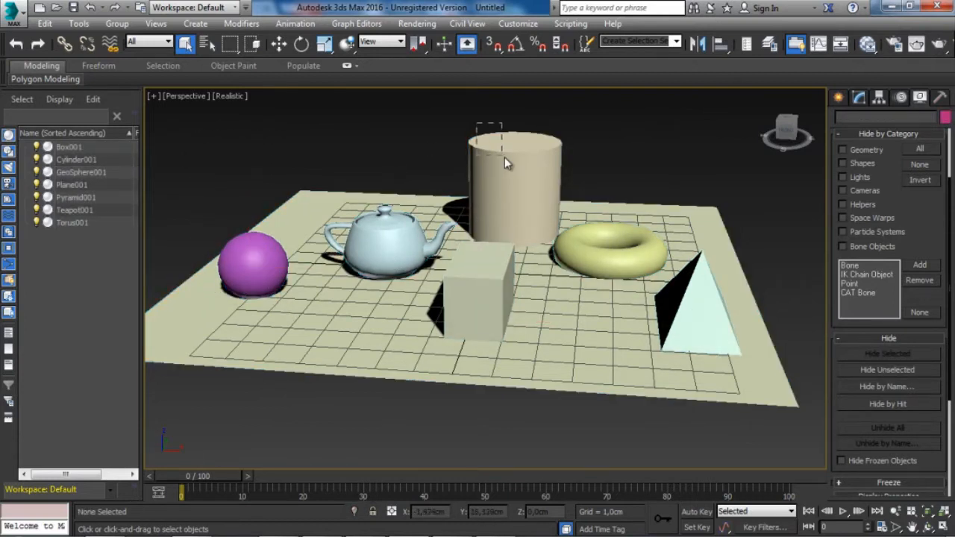
- Select the cylinder with a small rectangular region, draw a larger region across the teapot and box, and deselect everything
{"action": "left_click_drag", "start_coordinate": [504, 163], "coordinate": [505, 160]}
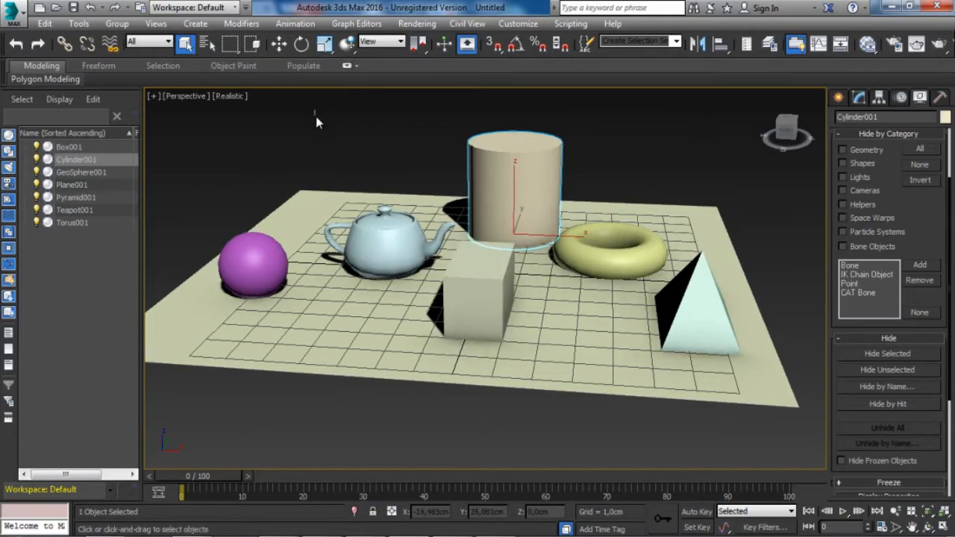
{"action": "left_click_drag", "start_coordinate": [340, 160], "coordinate": [576, 325]}
{"action": "left_click_drag", "start_coordinate": [578, 322], "coordinate": [612, 326]}
{"action": "left_click", "coordinate": [395, 150]}
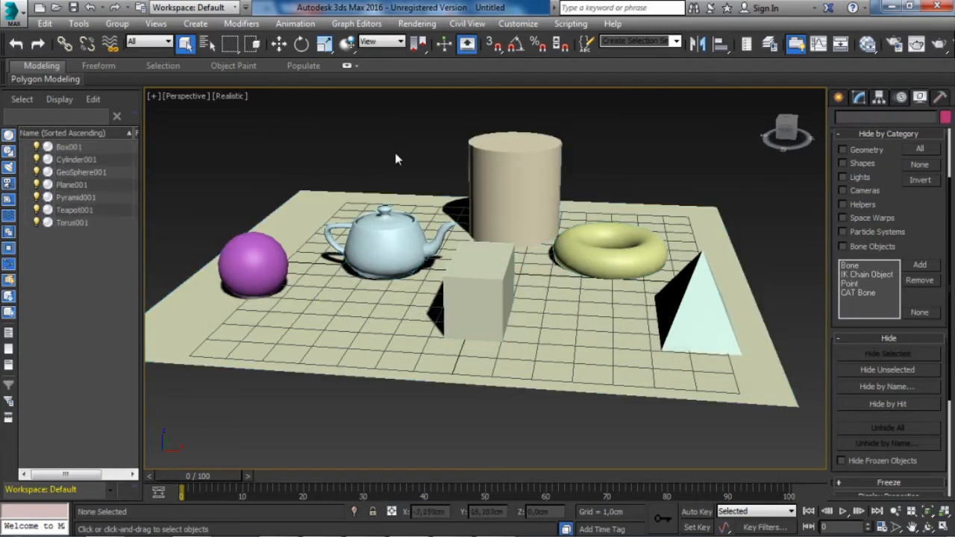
- Switch to the circular selection region and select the teapot, box, cylinder and plane with a circle from above the teapot
{"action": "left_click", "coordinate": [230, 46]}
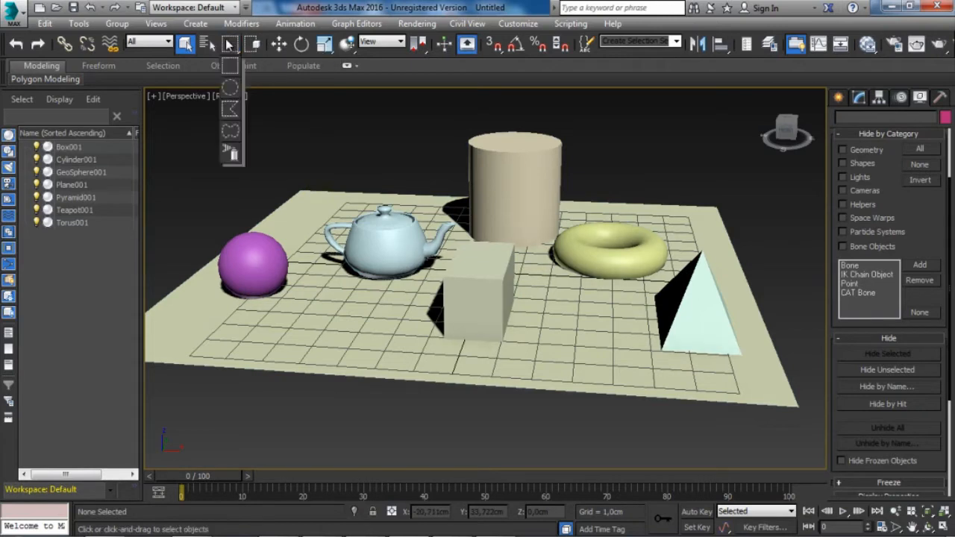
{"action": "left_click", "coordinate": [229, 87]}
{"action": "left_click_drag", "start_coordinate": [270, 170], "coordinate": [333, 233]}
{"action": "left_click_drag", "start_coordinate": [386, 130], "coordinate": [479, 271]}
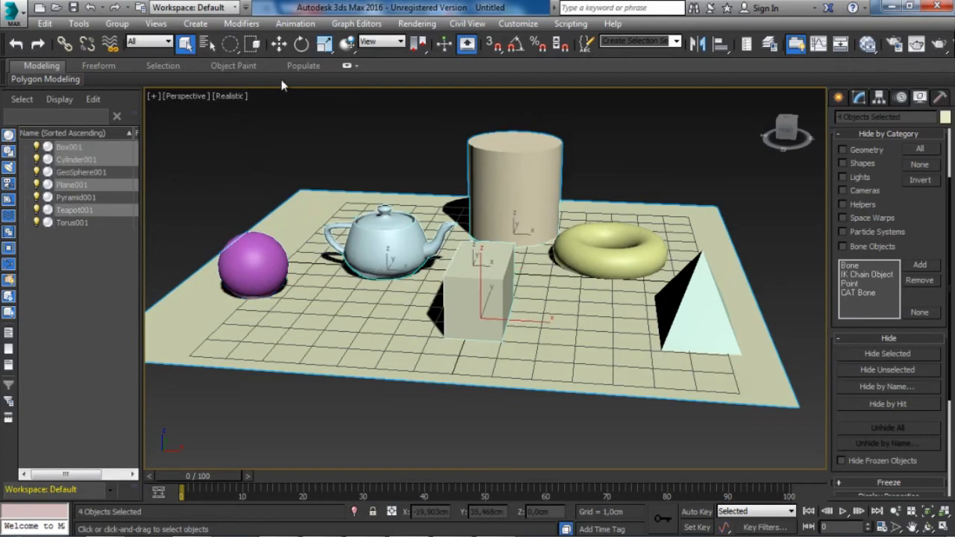
- Switch to the fence selection region and draw a closed polygon around the teapot, box, torus and cylinder to select them with the plane
{"action": "left_click", "coordinate": [230, 46]}
{"action": "left_click", "coordinate": [231, 110]}
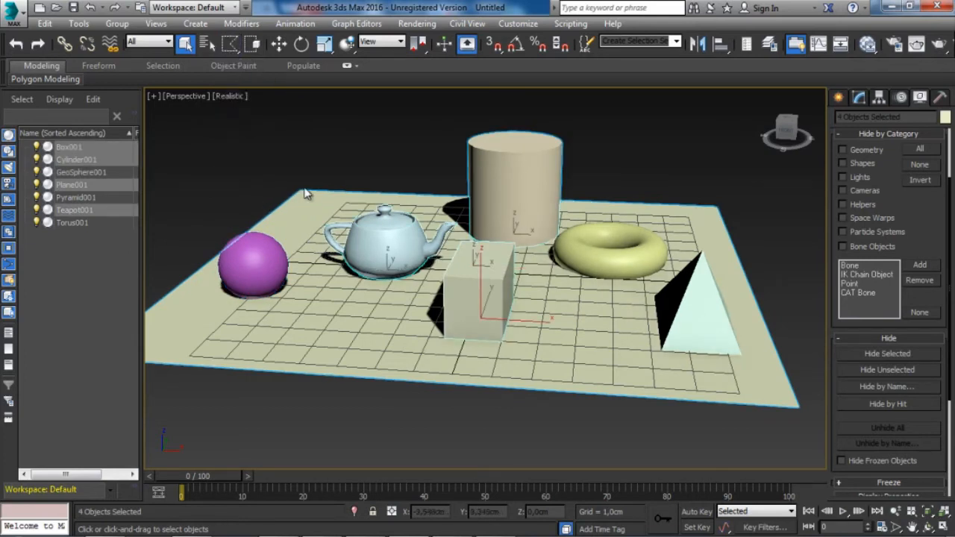
{"action": "left_click_drag", "start_coordinate": [335, 191], "coordinate": [333, 189]}
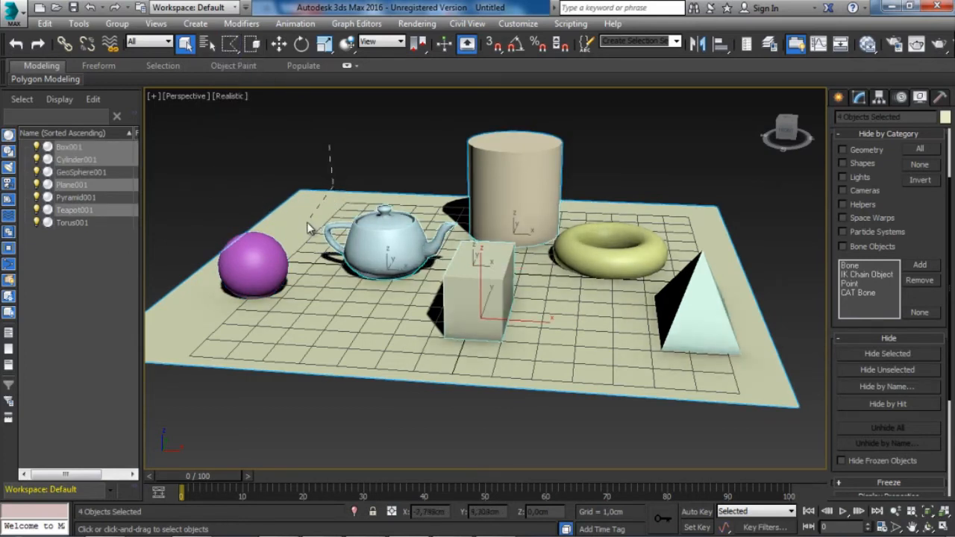
{"action": "left_click", "coordinate": [298, 279]}
{"action": "left_click", "coordinate": [371, 342]}
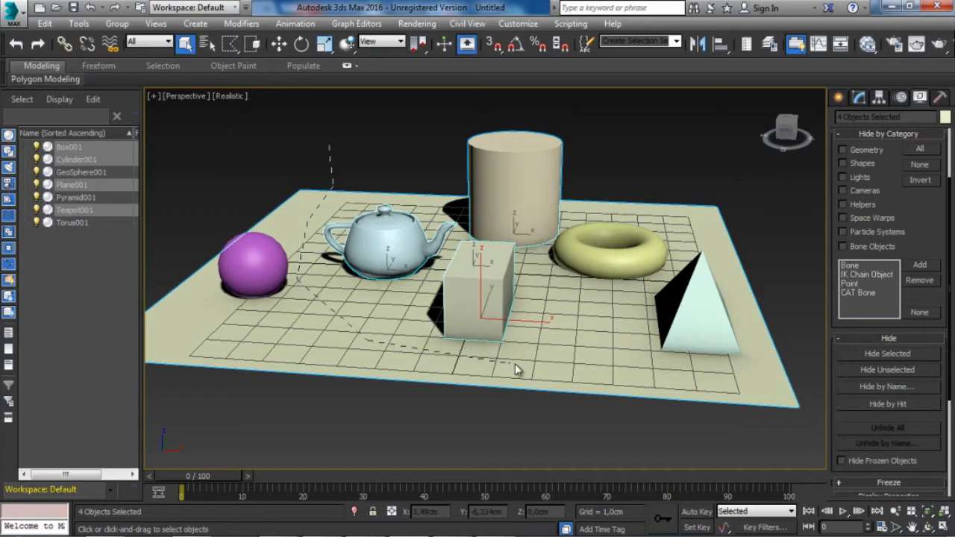
{"action": "left_click", "coordinate": [628, 290]}
{"action": "left_click", "coordinate": [452, 133]}
{"action": "left_click", "coordinate": [330, 149]}
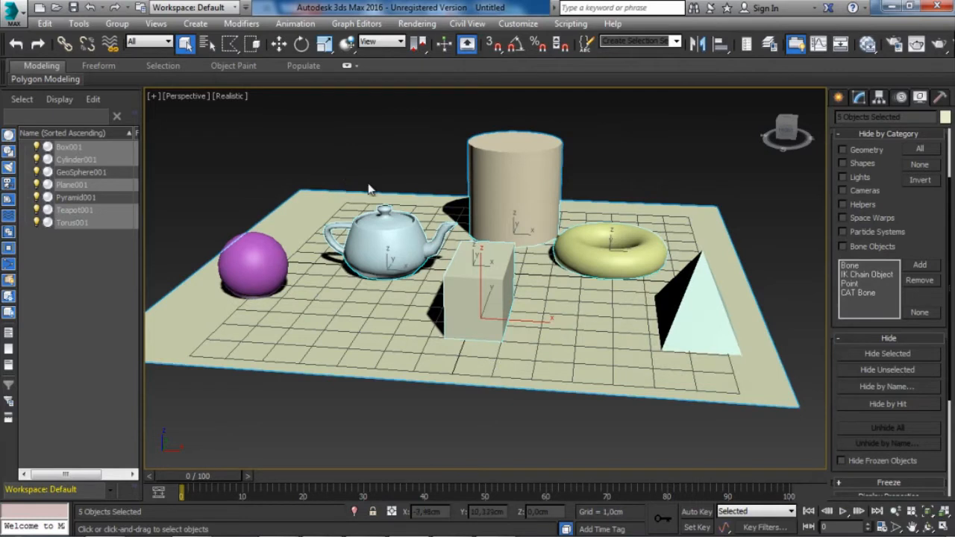
- Switch to the lasso selection region, draw a freehand loop around the teapot, box, torus and cylinder, and lasso the cylinder alone
{"action": "mouse_move", "coordinate": [228, 45]}
{"action": "left_mouse_down"}
{"action": "mouse_move", "coordinate": [228, 153]}
{"action": "mouse_move", "coordinate": [228, 129]}
{"action": "left_mouse_up"}
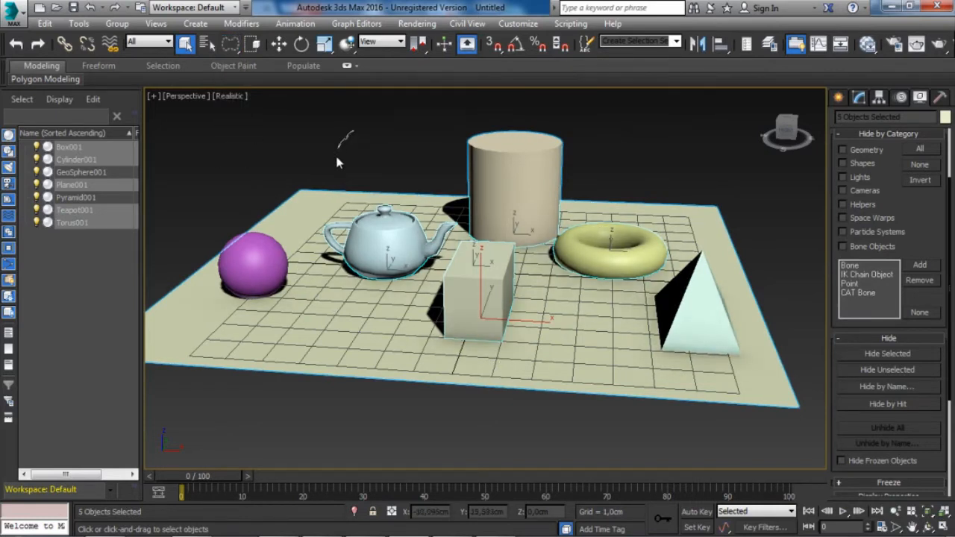
{"action": "mouse_move", "coordinate": [353, 187]}
{"action": "left_mouse_down"}
{"action": "mouse_move", "coordinate": [306, 246]}
{"action": "mouse_move", "coordinate": [342, 303]}
{"action": "mouse_move", "coordinate": [476, 373]}
{"action": "mouse_move", "coordinate": [549, 315]}
{"action": "mouse_move", "coordinate": [678, 281]}
{"action": "mouse_move", "coordinate": [682, 216]}
{"action": "mouse_move", "coordinate": [610, 180]}
{"action": "left_mouse_up"}
{"action": "left_click_drag", "start_coordinate": [570, 117], "coordinate": [487, 113]}
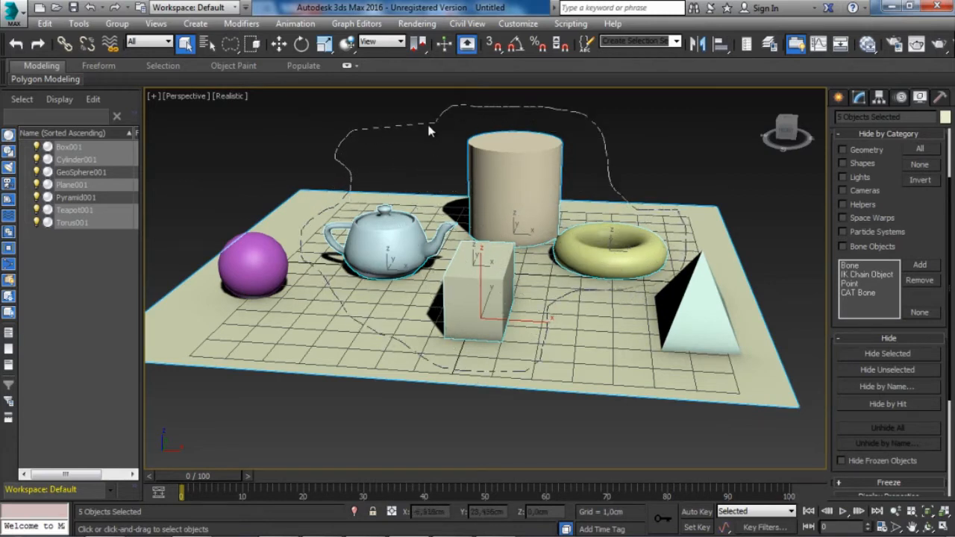
{"action": "left_click_drag", "start_coordinate": [356, 130], "coordinate": [355, 130]}
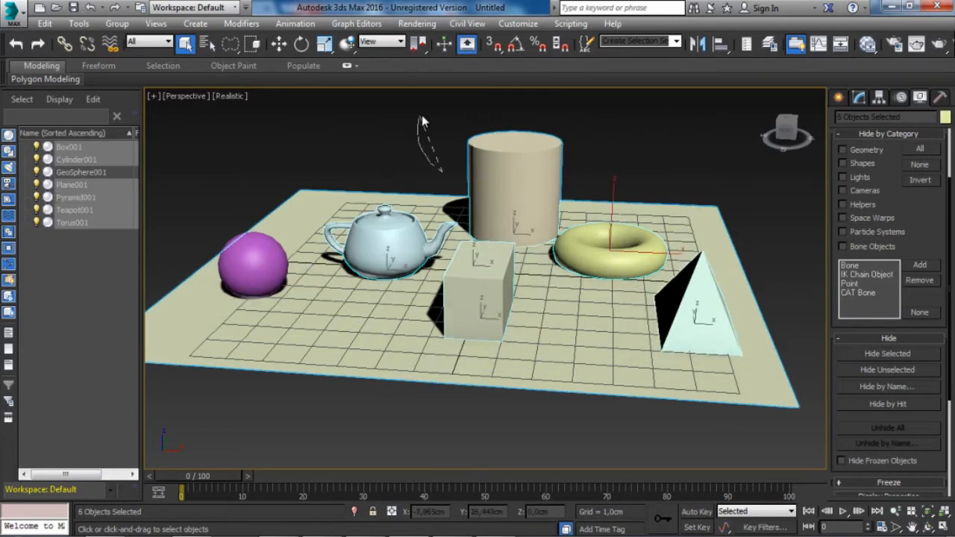
{"action": "mouse_move", "coordinate": [451, 119]}
{"action": "left_mouse_down"}
{"action": "mouse_move", "coordinate": [489, 109]}
{"action": "mouse_move", "coordinate": [517, 115]}
{"action": "left_mouse_up"}
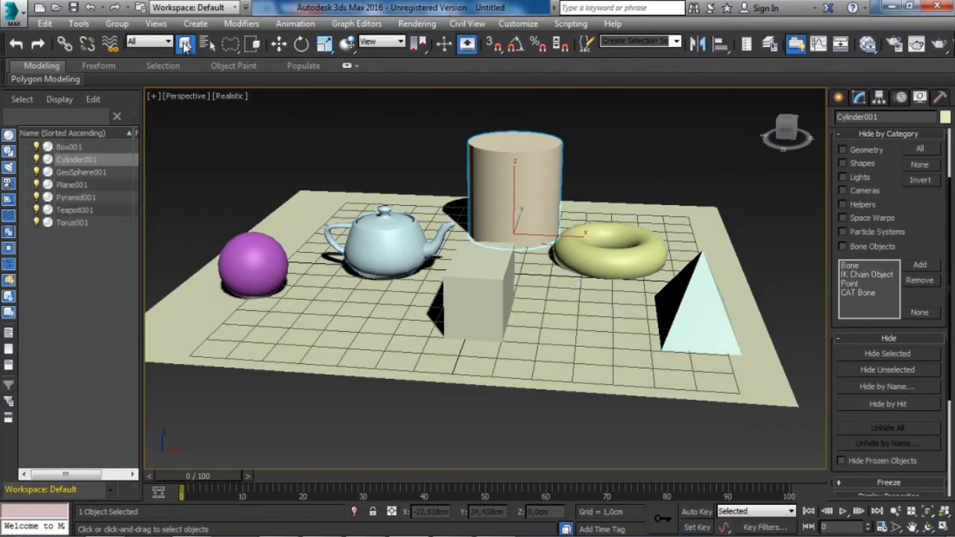
- Return to the fence selection region and draw a closed polygon over the plane's back edge to select only the plane
{"action": "left_click", "coordinate": [230, 43]}
{"action": "left_click_drag", "start_coordinate": [230, 49], "coordinate": [231, 109]}
{"action": "left_click", "coordinate": [402, 124]}
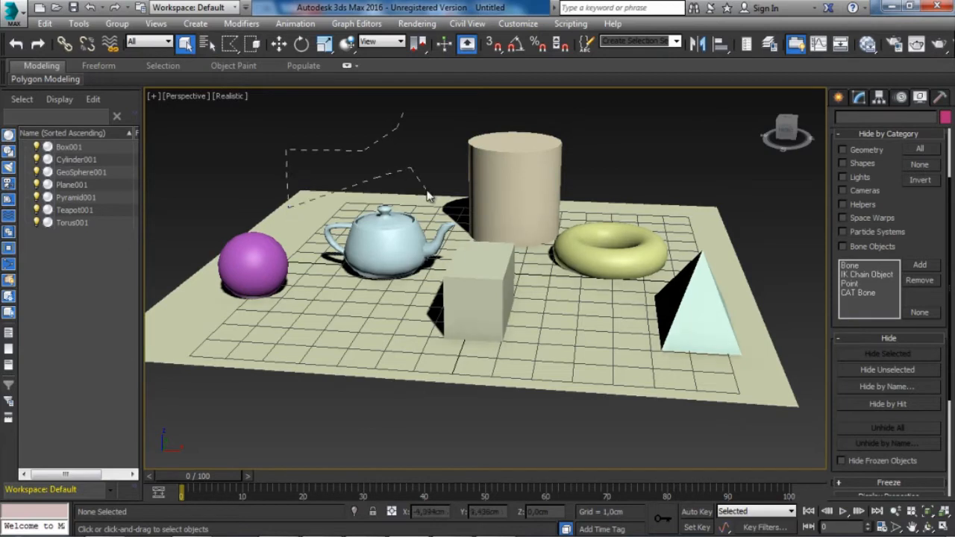
{"action": "left_click_drag", "start_coordinate": [405, 127], "coordinate": [404, 115]}
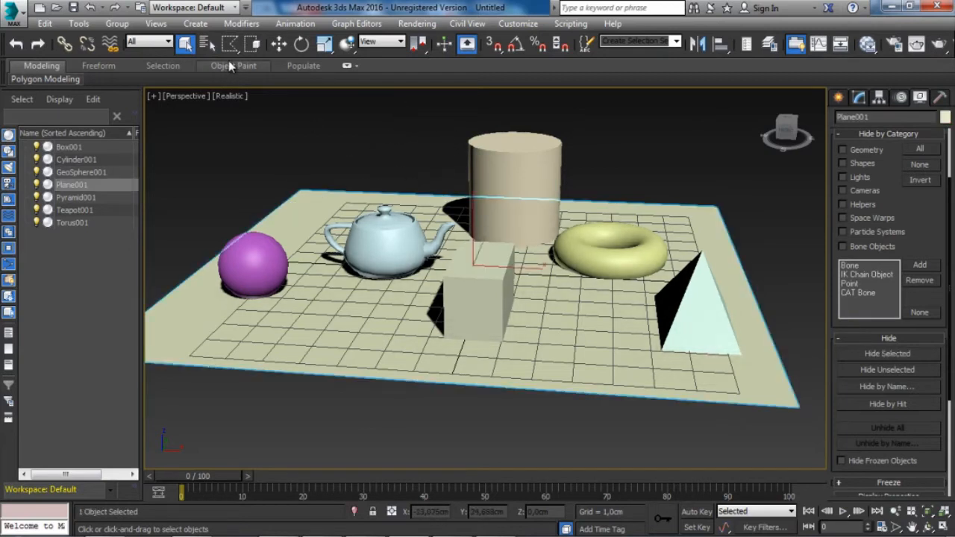
- Switch back to the lasso selection region and draw a freehand loop around the teapot to select it with the plane
{"action": "mouse_move", "coordinate": [230, 49]}
{"action": "left_mouse_down"}
{"action": "mouse_move", "coordinate": [231, 127]}
{"action": "mouse_move", "coordinate": [230, 68]}
{"action": "left_mouse_up"}
{"action": "mouse_move", "coordinate": [361, 165]}
{"action": "left_mouse_down"}
{"action": "mouse_move", "coordinate": [308, 203]}
{"action": "mouse_move", "coordinate": [350, 291]}
{"action": "mouse_move", "coordinate": [446, 261]}
{"action": "mouse_move", "coordinate": [459, 203]}
{"action": "mouse_move", "coordinate": [395, 144]}
{"action": "left_mouse_up"}
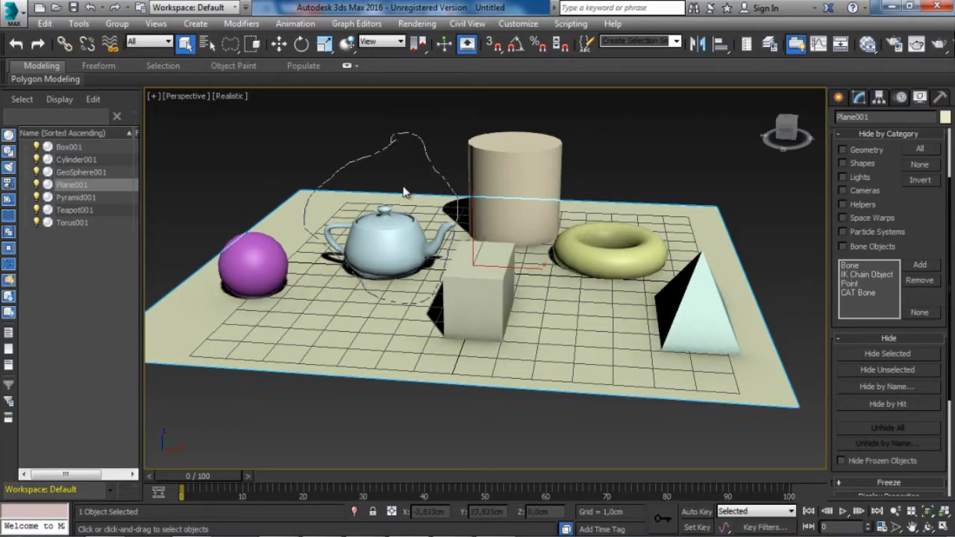
{"action": "left_click_drag", "start_coordinate": [403, 192], "coordinate": [389, 191]}
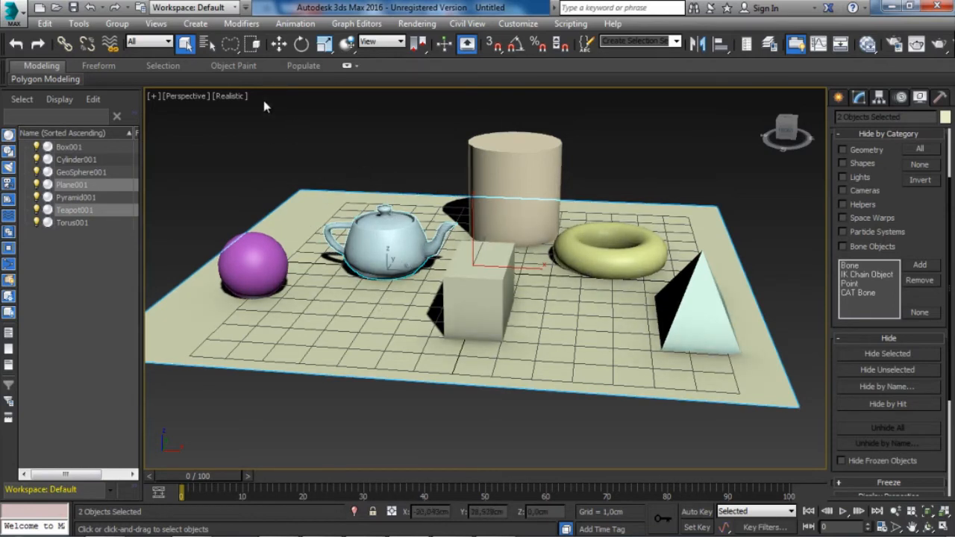
- Switch to the paint selection region, brush over the cylinder, torus, pyramid and plane, and repaint to select everything except the pyramid
{"action": "left_click_drag", "start_coordinate": [230, 46], "coordinate": [233, 158]}
{"action": "left_click", "coordinate": [332, 146]}
{"action": "mouse_move", "coordinate": [477, 173]}
{"action": "left_mouse_down"}
{"action": "mouse_move", "coordinate": [574, 242]}
{"action": "mouse_move", "coordinate": [688, 302]}
{"action": "left_mouse_up"}
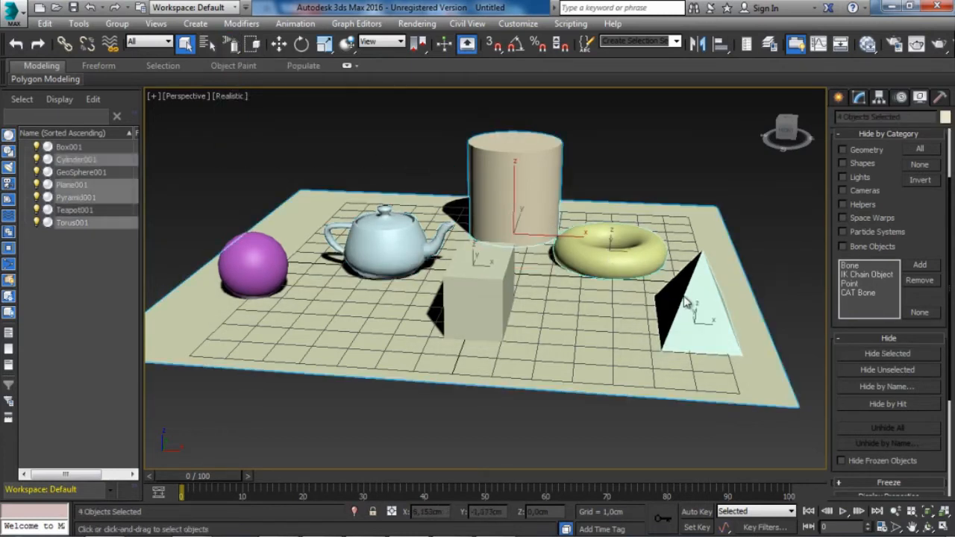
{"action": "left_click", "coordinate": [373, 142]}
{"action": "mouse_move", "coordinate": [443, 151]}
{"action": "left_mouse_down"}
{"action": "mouse_move", "coordinate": [539, 186]}
{"action": "mouse_move", "coordinate": [617, 259]}
{"action": "mouse_move", "coordinate": [633, 323]}
{"action": "mouse_move", "coordinate": [488, 310]}
{"action": "mouse_move", "coordinate": [409, 265]}
{"action": "mouse_move", "coordinate": [305, 256]}
{"action": "mouse_move", "coordinate": [275, 297]}
{"action": "left_mouse_up"}
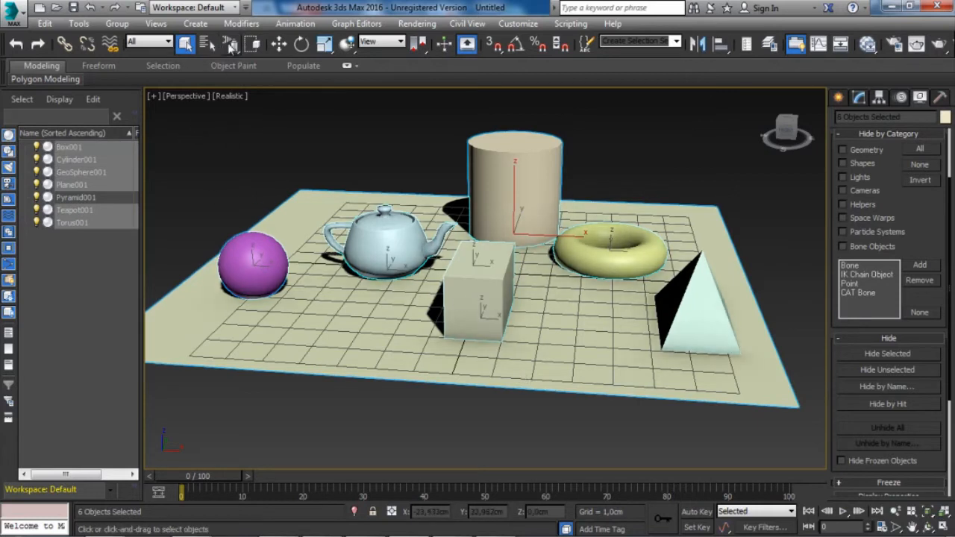
- Switch back to the rectangular selection region, draw two rectangles across the teapot, cylinder and box from opposite corners, and clear each selection
{"action": "mouse_move", "coordinate": [232, 46]}
{"action": "left_mouse_down"}
{"action": "mouse_move", "coordinate": [232, 69]}
{"action": "mouse_move", "coordinate": [231, 45]}
{"action": "left_mouse_up"}
{"action": "left_click_drag", "start_coordinate": [313, 125], "coordinate": [573, 380]}
{"action": "left_click", "coordinate": [470, 411]}
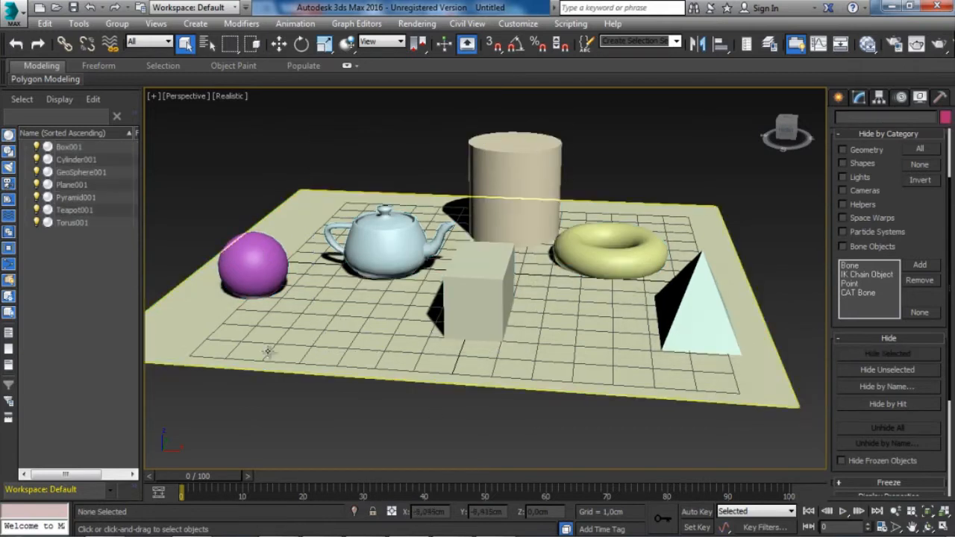
{"action": "left_click_drag", "start_coordinate": [286, 390], "coordinate": [518, 182]}
{"action": "left_click", "coordinate": [432, 410]}
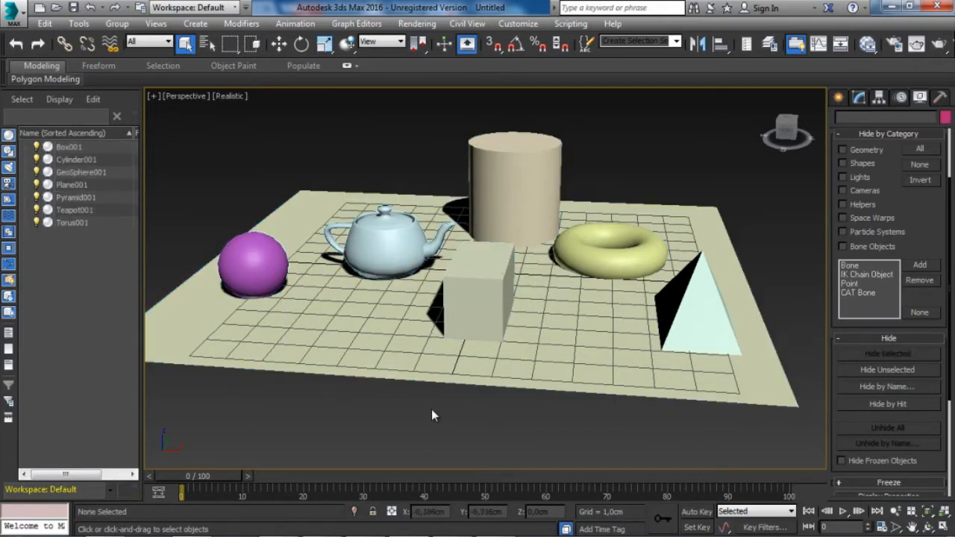
- Keep the rectangular region and draw a selection over the teapot, cylinder, box, torus and plane, clearing the selection at the end
{"action": "left_click_drag", "start_coordinate": [229, 46], "coordinate": [228, 64]}
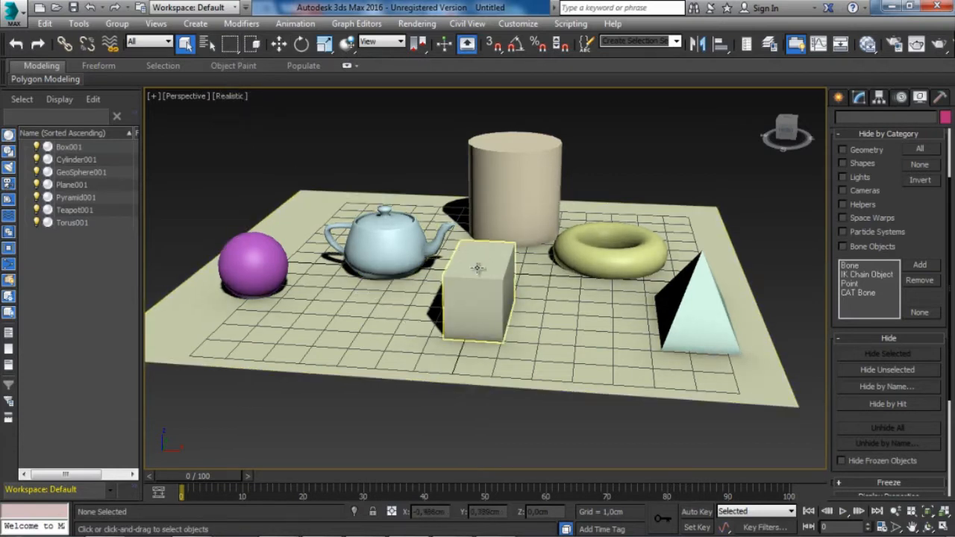
{"action": "left_click_drag", "start_coordinate": [353, 147], "coordinate": [447, 274]}
{"action": "left_click_drag", "start_coordinate": [489, 319], "coordinate": [628, 377]}
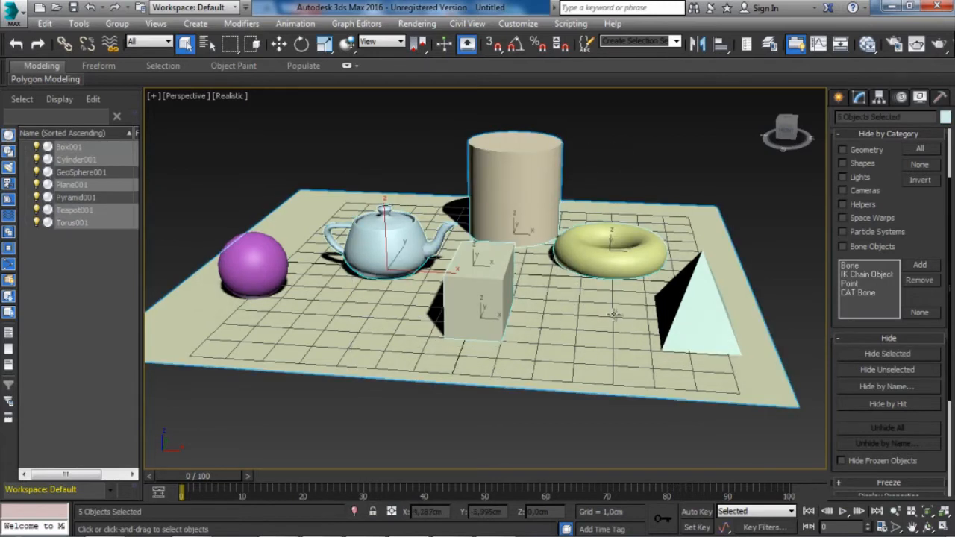
{"action": "left_click", "coordinate": [421, 160]}
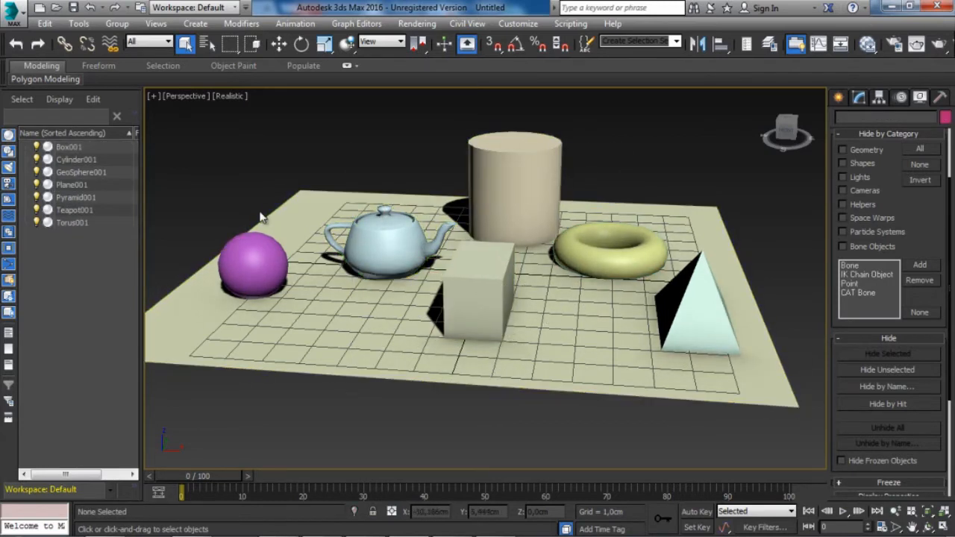
- In crossing mode, draw a rectangle touching the teapot, cylinder, box, torus and plane to select them, and clear the selection
{"action": "left_click", "coordinate": [254, 45]}
{"action": "left_click_drag", "start_coordinate": [362, 120], "coordinate": [573, 275]}
{"action": "left_click", "coordinate": [455, 113]}
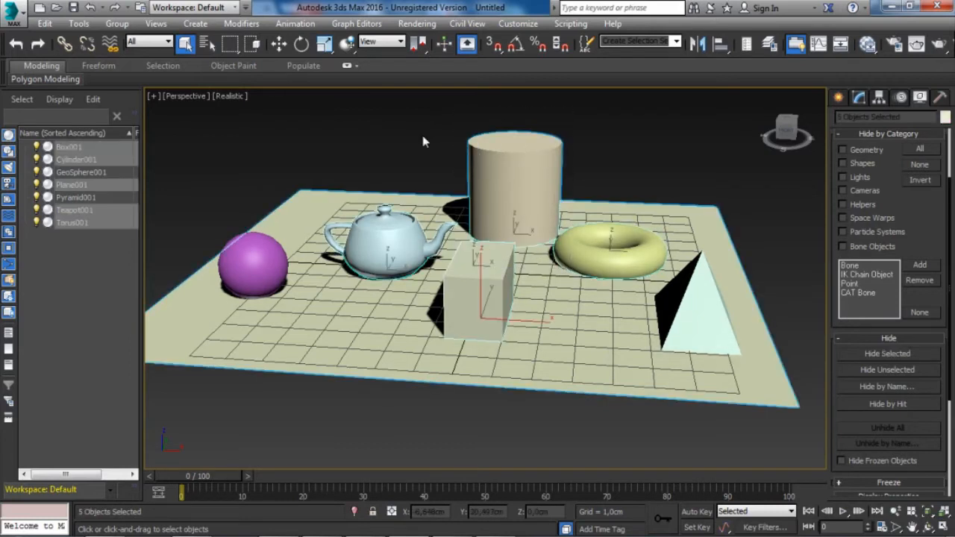
{"action": "left_click", "coordinate": [301, 109]}
- In crossing mode, select the cylinder by touching only its side and the plane by touching only its back edge near the corner
{"action": "left_click", "coordinate": [253, 47]}
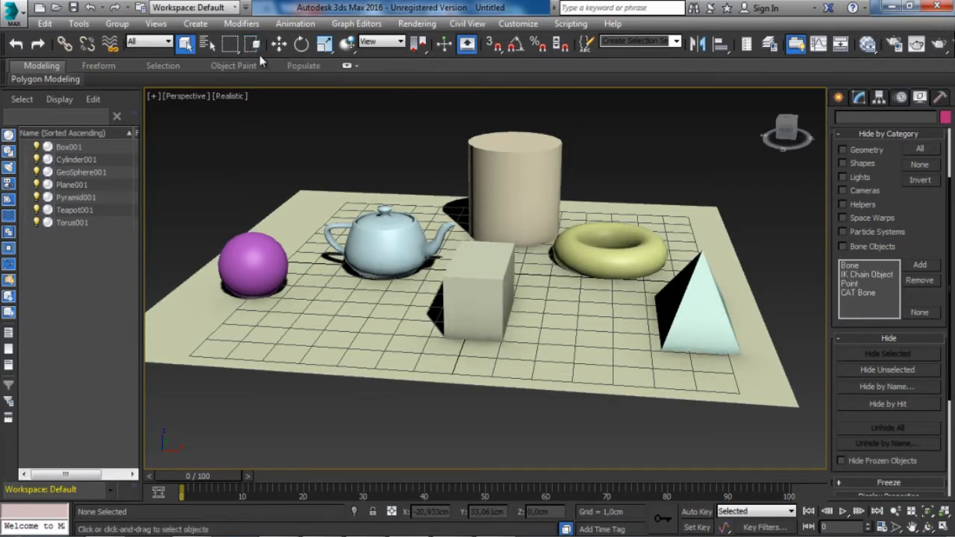
{"action": "left_click", "coordinate": [253, 46]}
{"action": "left_click_drag", "start_coordinate": [439, 158], "coordinate": [478, 162]}
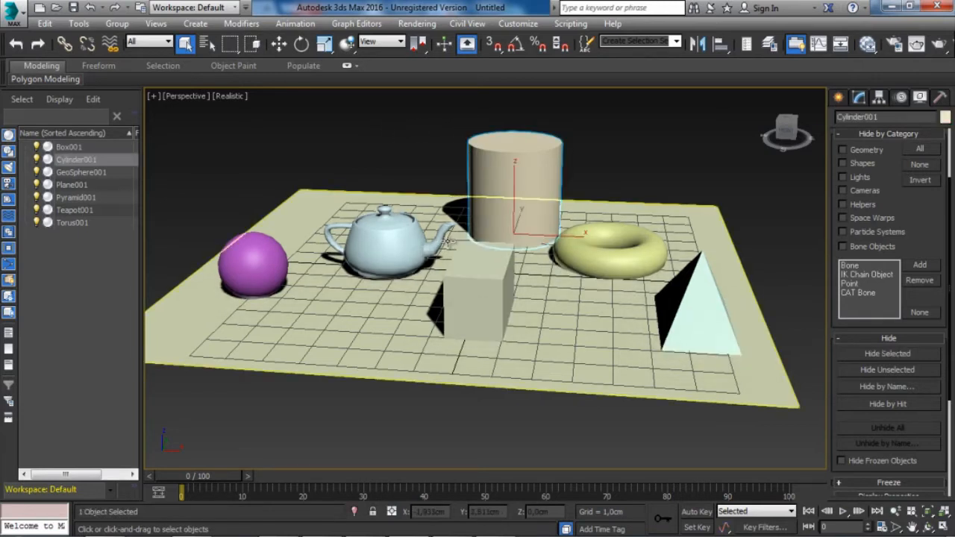
{"action": "left_click", "coordinate": [669, 128]}
{"action": "left_click_drag", "start_coordinate": [668, 128], "coordinate": [686, 227]}
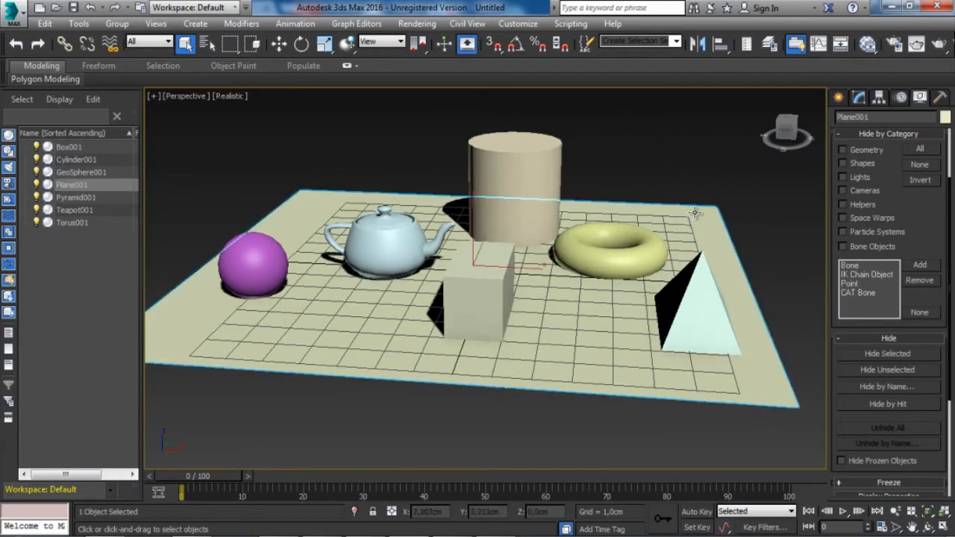
- Switch to window selection, draw a rectangle over only part of the cylinder, and draw one fully enclosing the cylinder to select it
{"action": "left_click", "coordinate": [253, 46]}
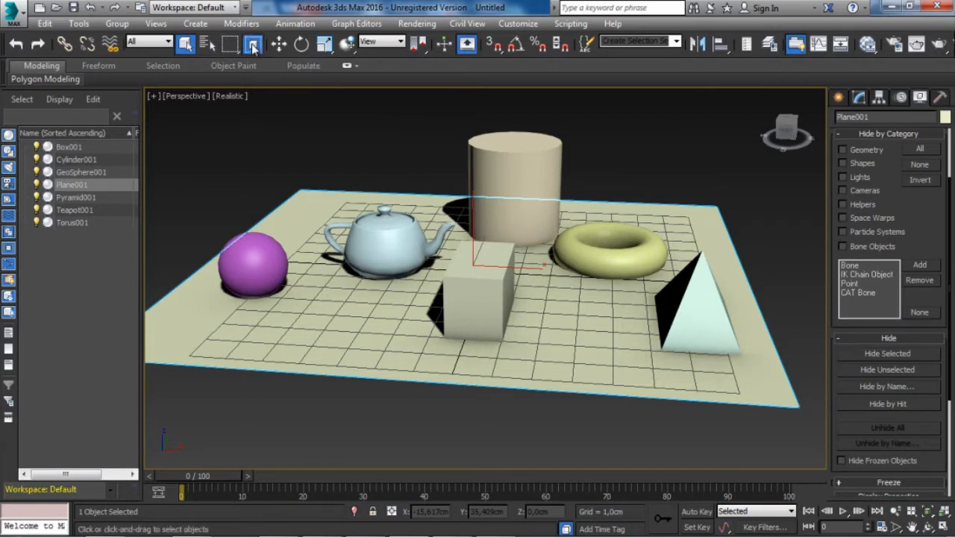
{"action": "left_click_drag", "start_coordinate": [369, 122], "coordinate": [494, 158]}
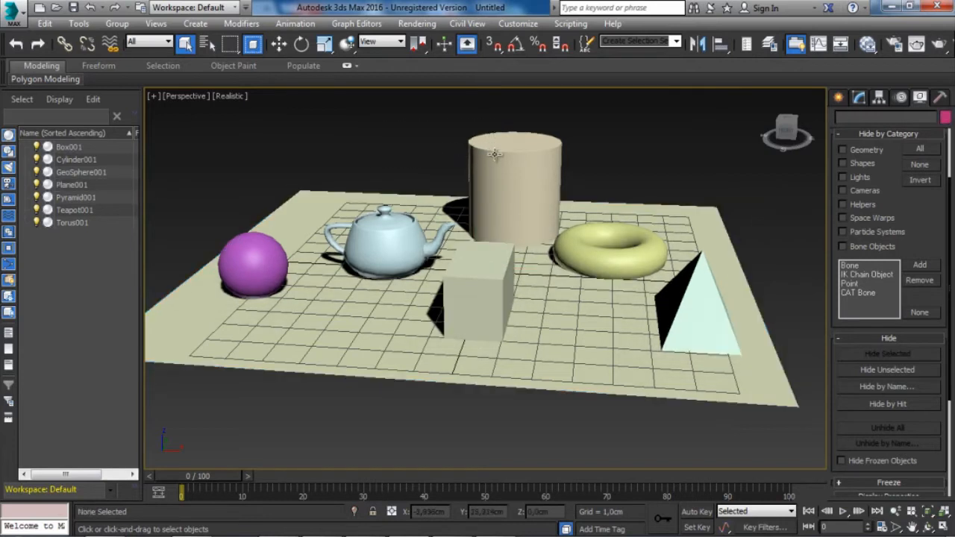
{"action": "left_click_drag", "start_coordinate": [437, 98], "coordinate": [589, 281]}
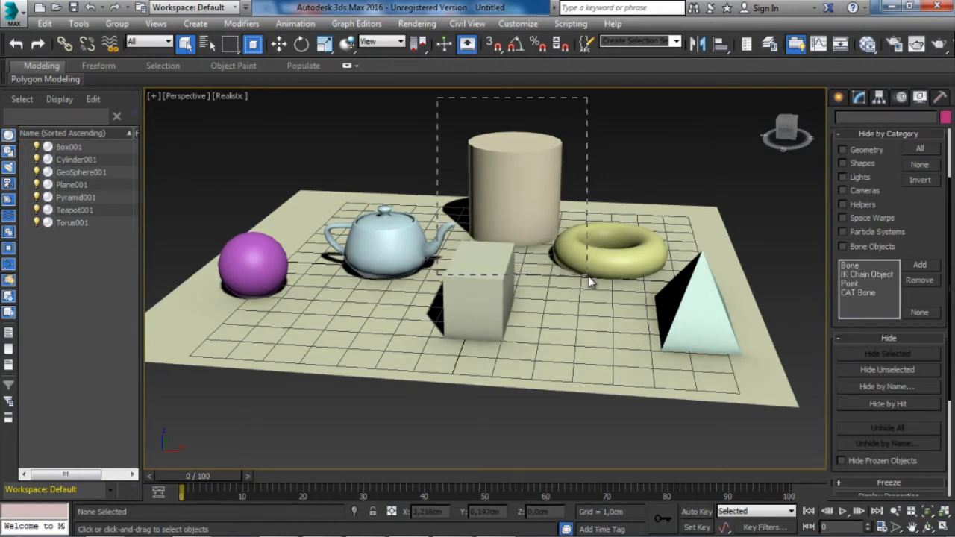
{"action": "left_click_drag", "start_coordinate": [589, 281], "coordinate": [589, 281]}
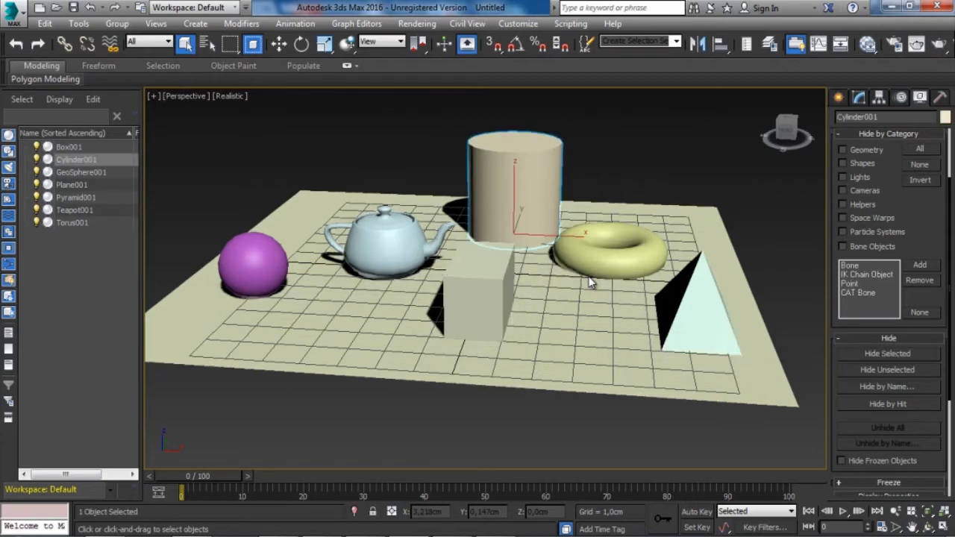
- Clear the selection and draw a window rectangle that fully encloses the cylinder and box but only cuts through the teapot and torus
{"action": "left_click", "coordinate": [370, 121]}
{"action": "left_click_drag", "start_coordinate": [357, 112], "coordinate": [638, 364]}
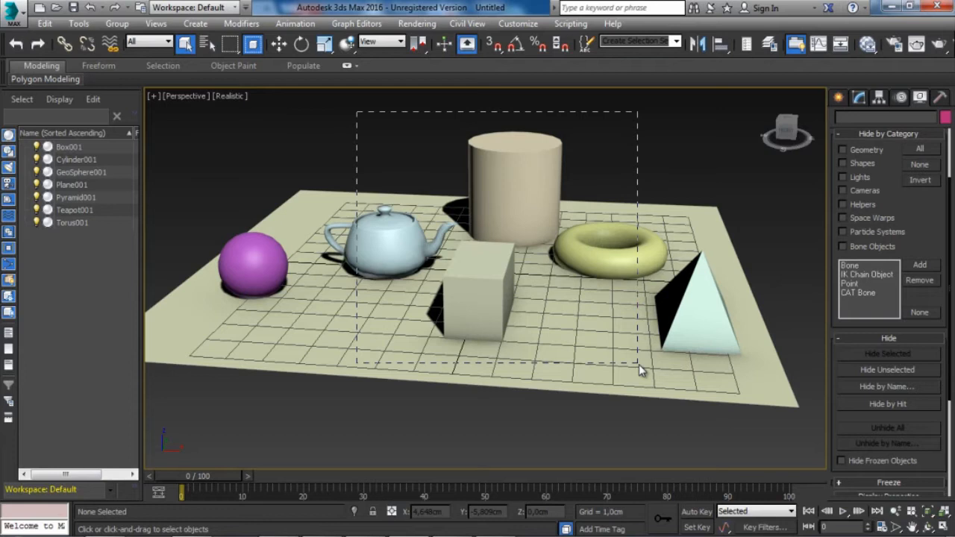
{"action": "left_click_drag", "start_coordinate": [639, 364], "coordinate": [643, 358]}
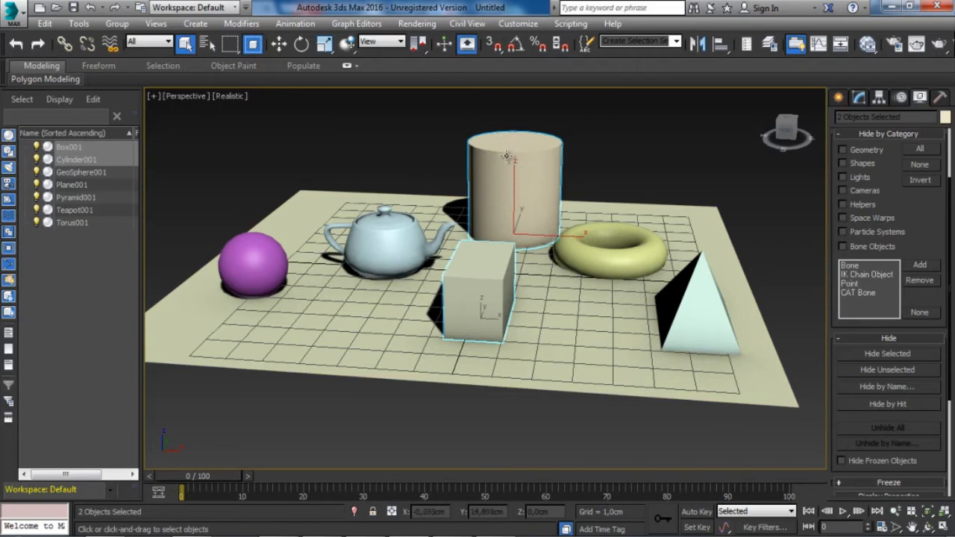
- Return to crossing mode, draw a rectangle across the teapot, cylinder, box, torus and plane to select them, and clear the selection
{"action": "left_click", "coordinate": [255, 45]}
{"action": "left_click_drag", "start_coordinate": [346, 117], "coordinate": [452, 293]}
{"action": "left_click_drag", "start_coordinate": [405, 139], "coordinate": [584, 344]}
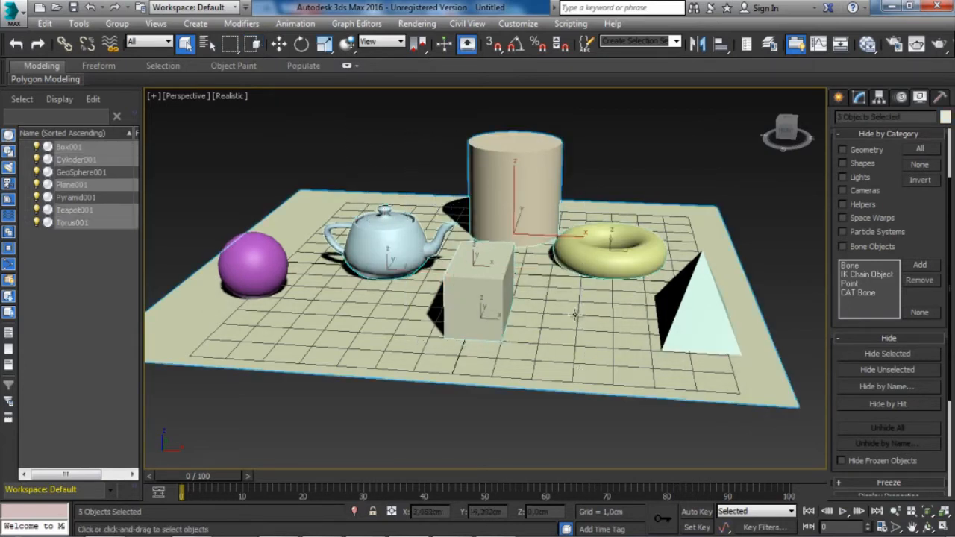
{"action": "left_click", "coordinate": [362, 138]}
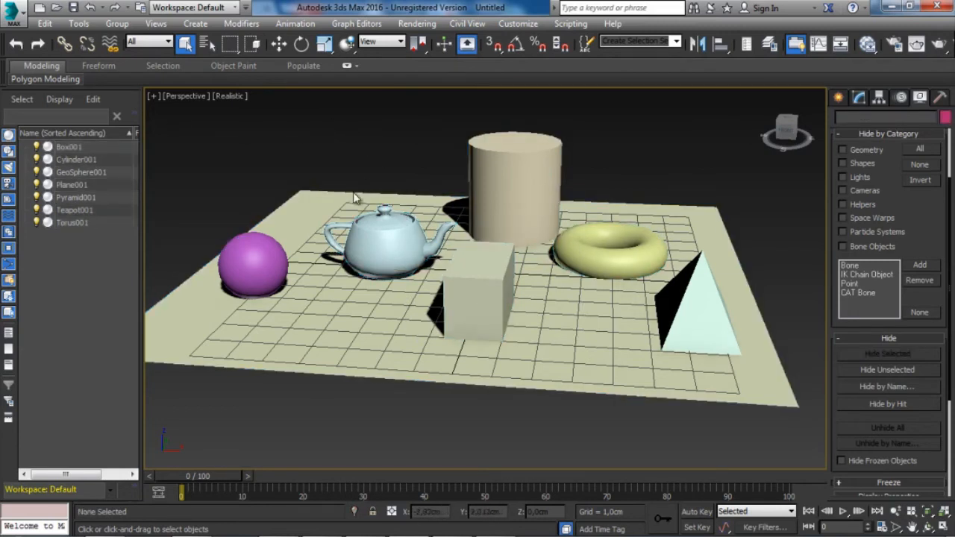
- Select the cylinder and deselect everything with the Select None command
{"action": "left_click", "coordinate": [501, 173]}
{"action": "left_click", "coordinate": [46, 24]}
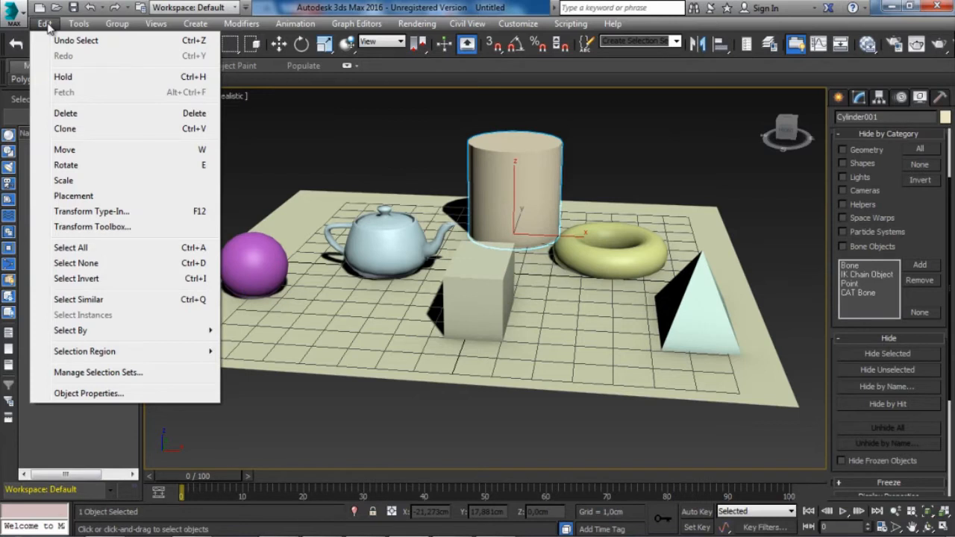
{"action": "left_click", "coordinate": [106, 263]}
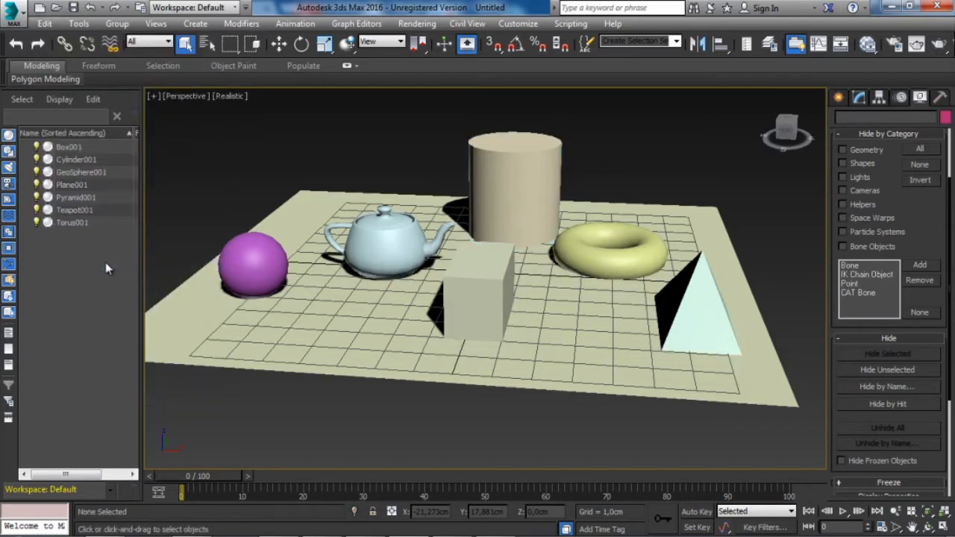
- Select the teapot, box and torus together and invert the selection with Select Invert
{"action": "left_click", "coordinate": [409, 241]}
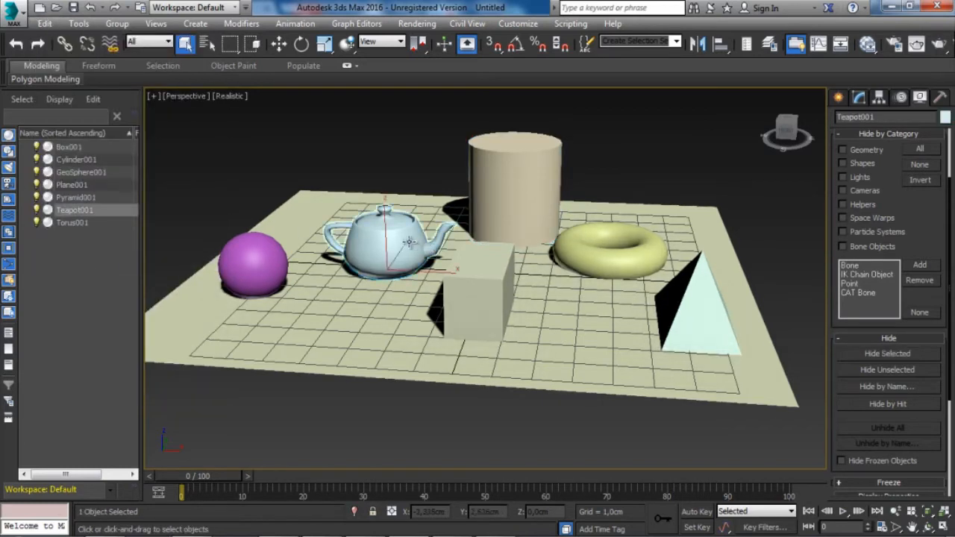
{"action": "left_click", "coordinate": [484, 279], "text": "ctrl"}
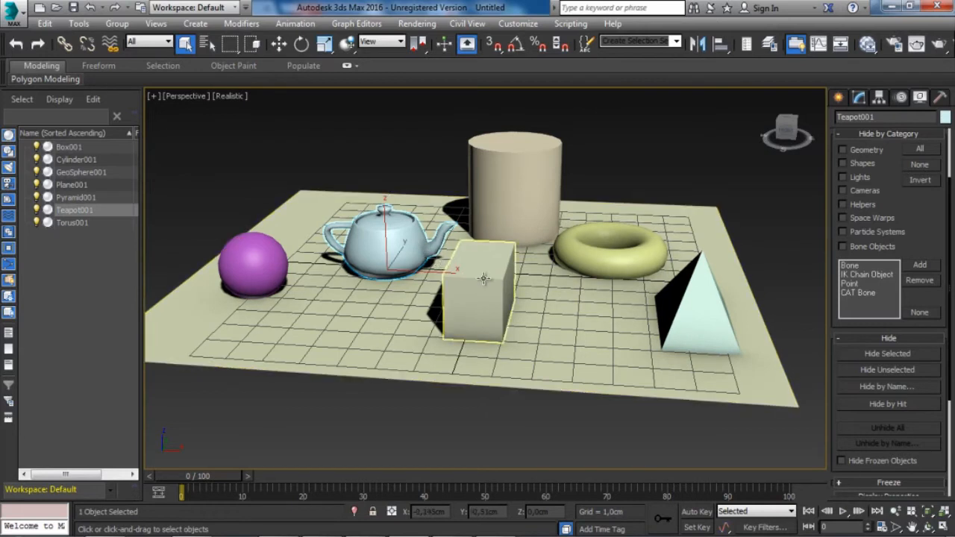
{"action": "left_click", "coordinate": [634, 252], "text": "ctrl"}
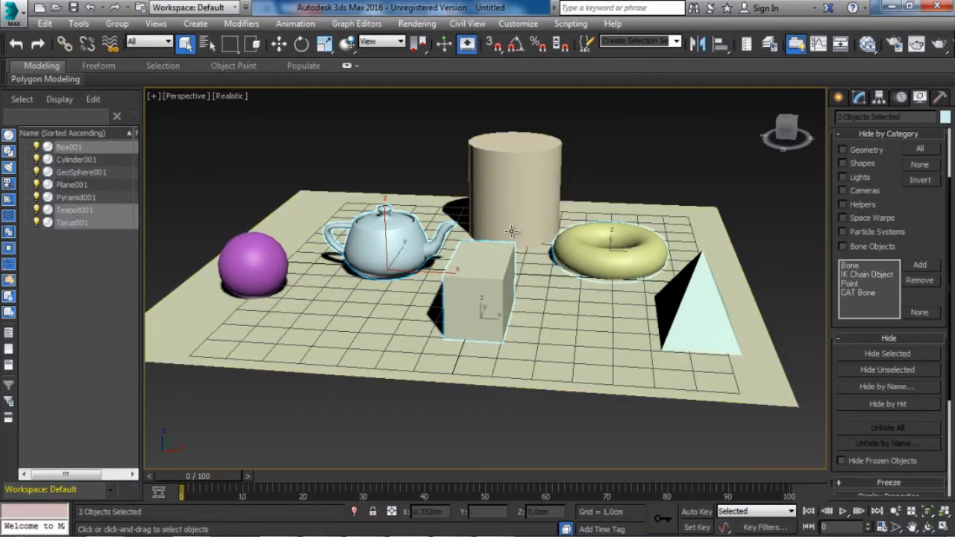
{"action": "left_click", "coordinate": [44, 23]}
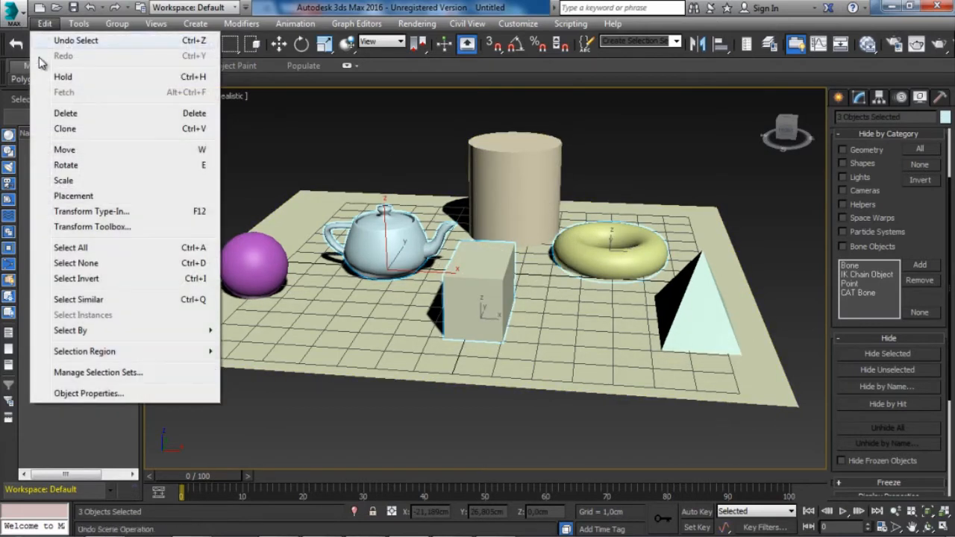
{"action": "left_click", "coordinate": [75, 278]}
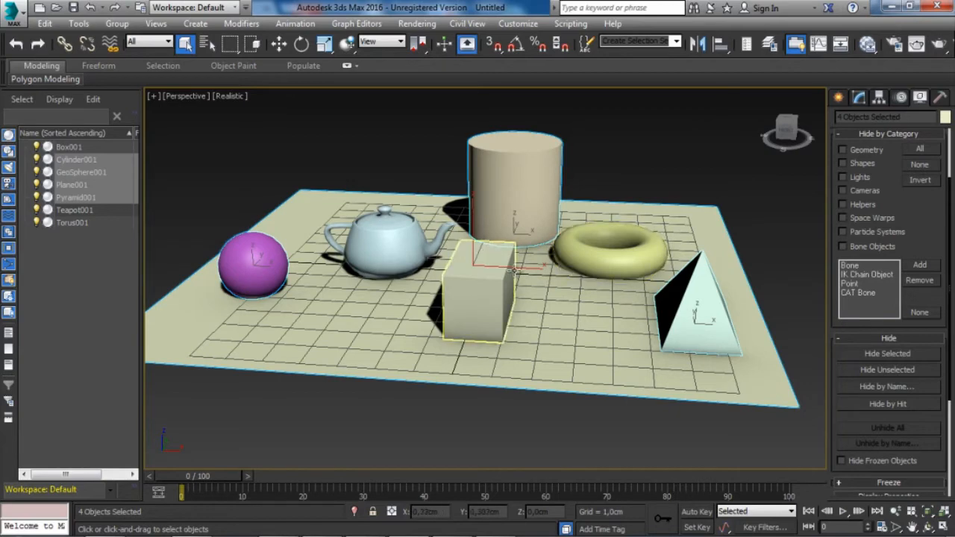
- Undo the selection inversion to get the teapot, box and torus selected again, and clear the selection
{"action": "scroll", "coordinate": [491, 216], "scroll_direction": "down", "scroll_amount": 3}
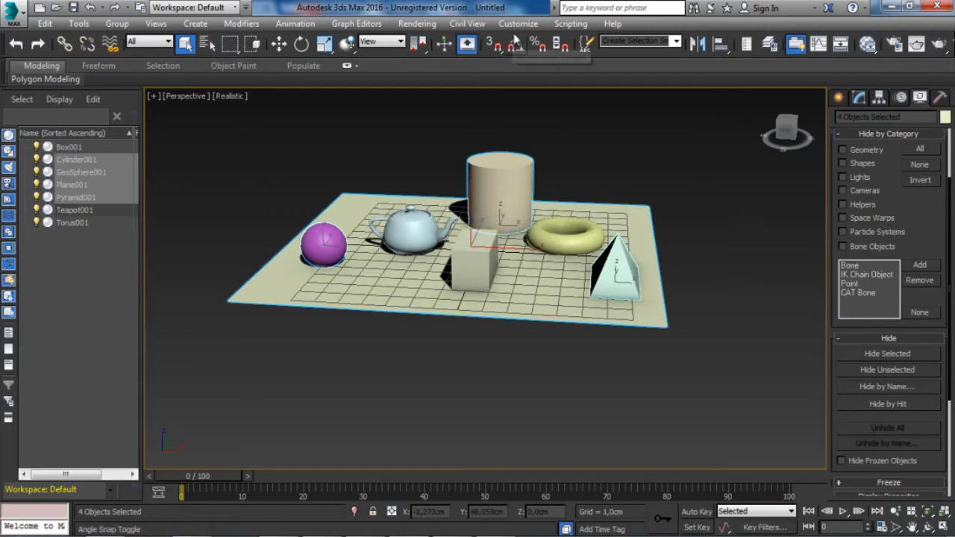
{"action": "left_click", "coordinate": [104, 11]}
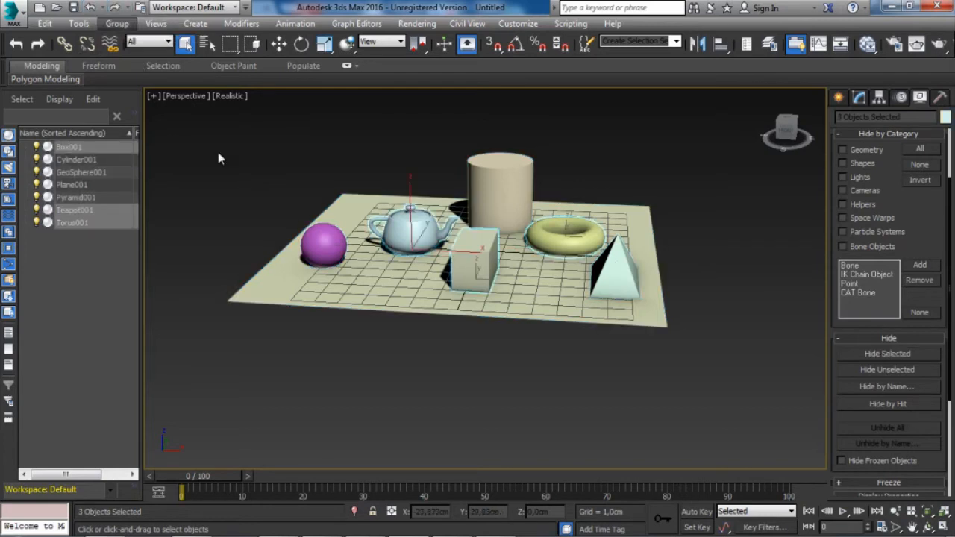
{"action": "left_click", "coordinate": [266, 130]}
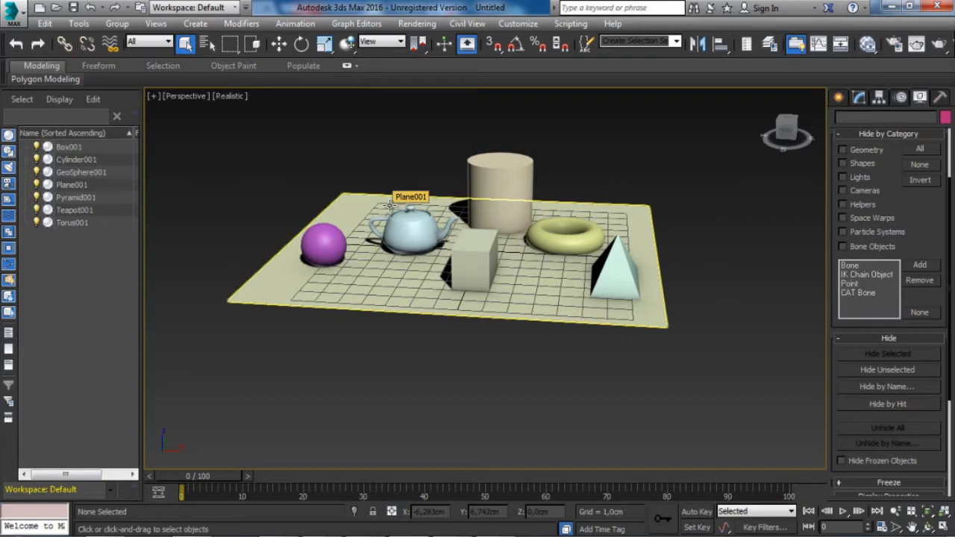
{"action": "scroll", "coordinate": [473, 282], "scroll_direction": "up", "scroll_amount": 4}
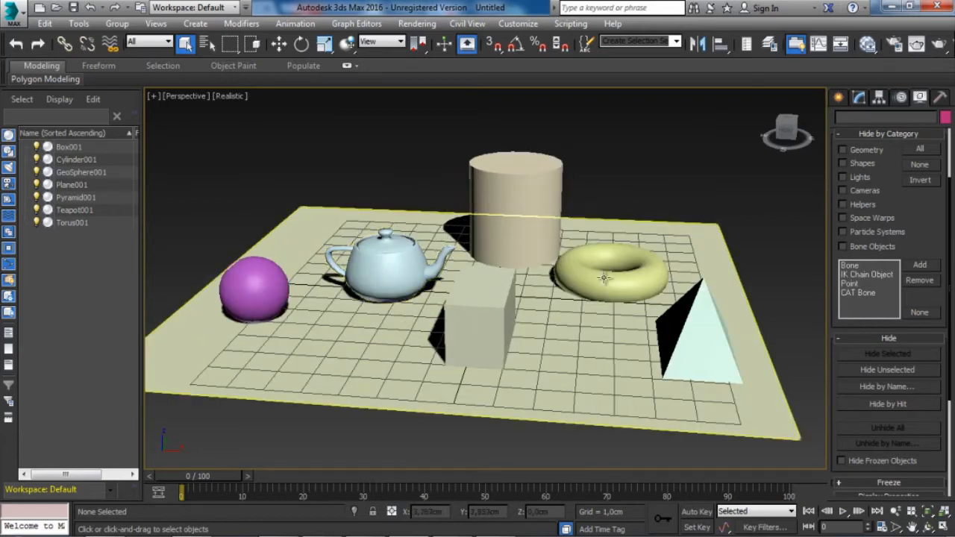
- Adjust the number of scene undo levels in the general preferences and accept the settings
{"action": "left_click", "coordinate": [514, 23]}
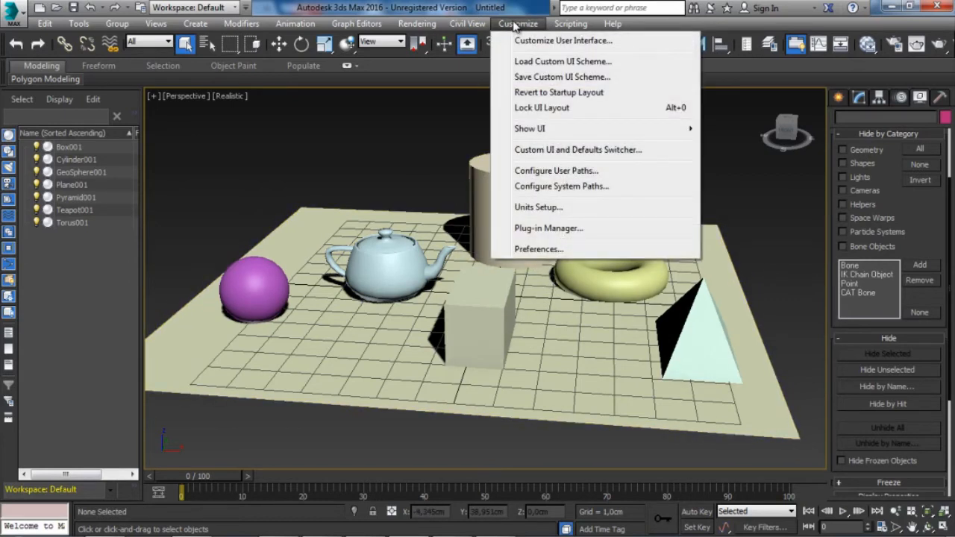
{"action": "left_click", "coordinate": [540, 250]}
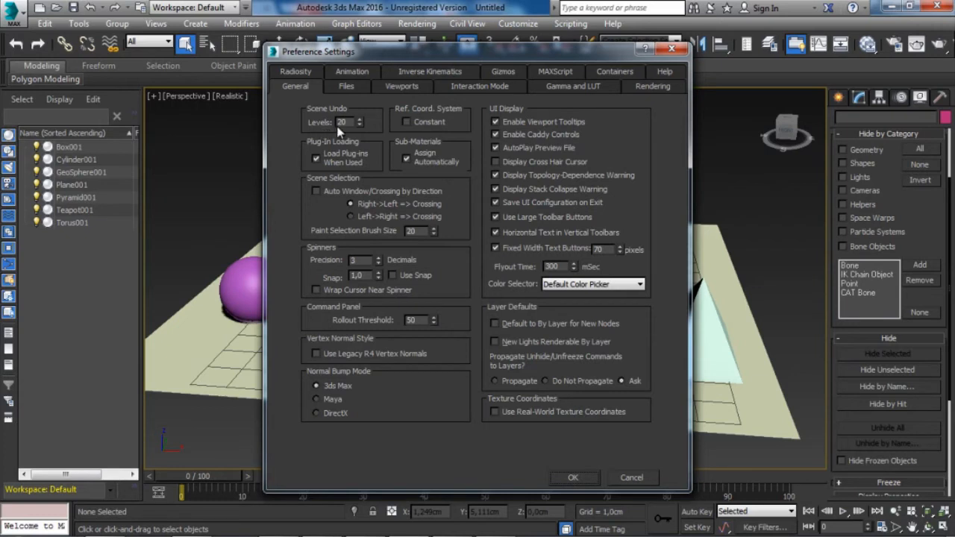
{"action": "left_click_drag", "start_coordinate": [360, 124], "coordinate": [358, 70]}
{"action": "left_click_drag", "start_coordinate": [359, 124], "coordinate": [357, 92]}
{"action": "left_click", "coordinate": [571, 477]}
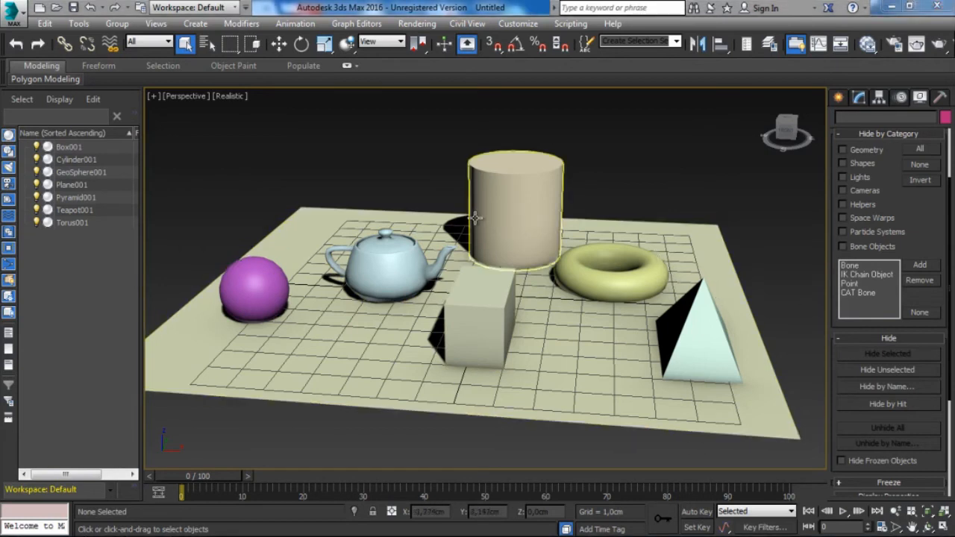
- Select Box001, Cylinder001, Plane001 and Pyramid001 one after another in the object list, and select the cylinder in the viewport
{"action": "left_click", "coordinate": [61, 149]}
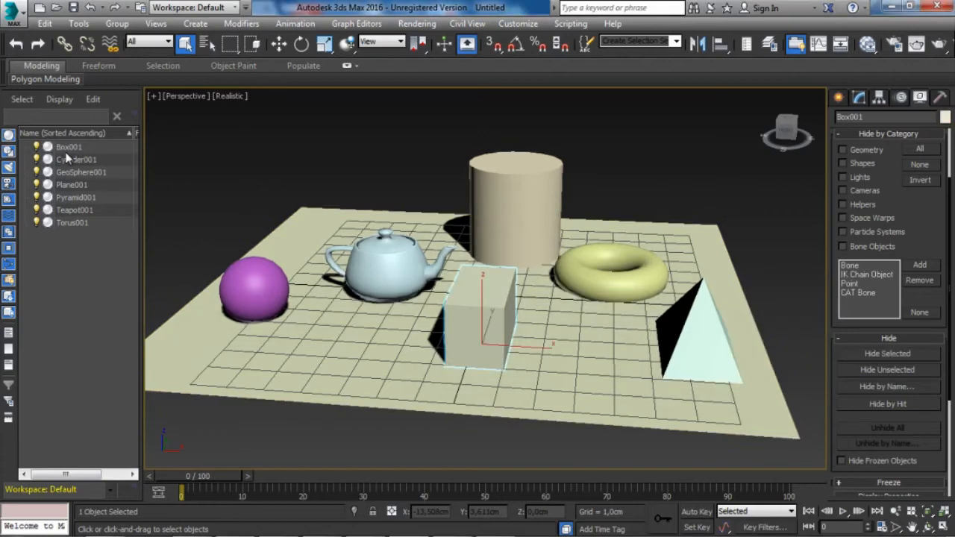
{"action": "left_click", "coordinate": [66, 159]}
{"action": "left_click", "coordinate": [70, 185]}
{"action": "left_click", "coordinate": [75, 197]}
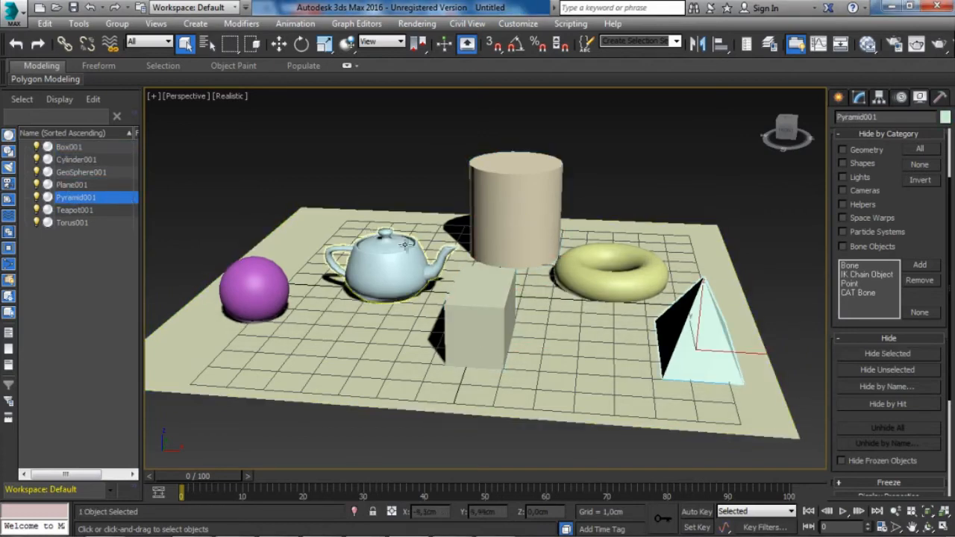
{"action": "middle_click_drag", "start_coordinate": [463, 257], "coordinate": [462, 246]}
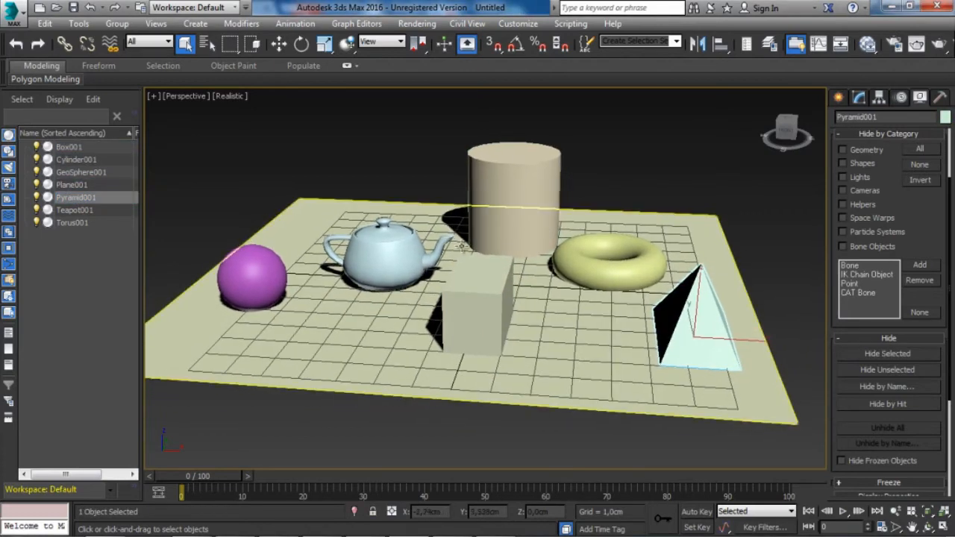
{"action": "left_click", "coordinate": [511, 195]}
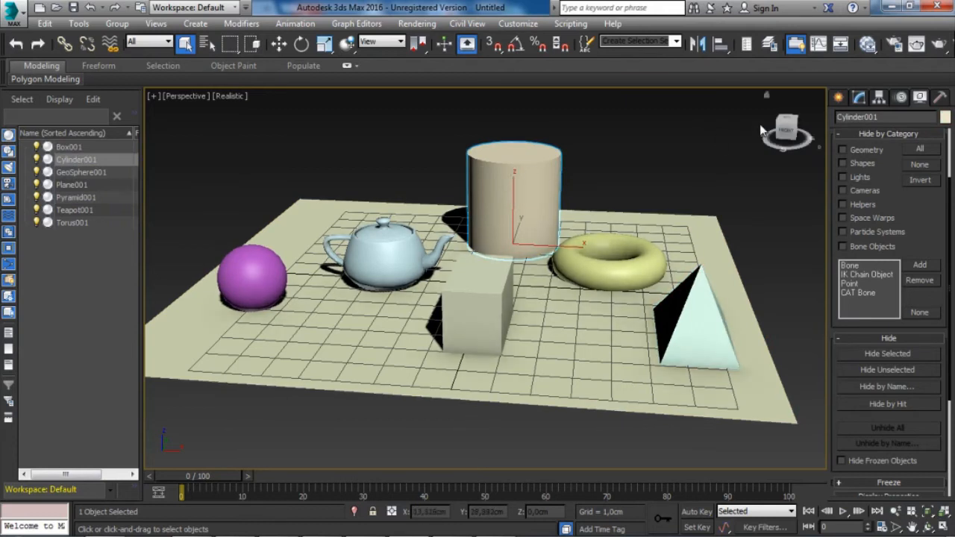
- Rename the selected cylinder as cilindro_aula1
{"action": "left_click", "coordinate": [838, 98]}
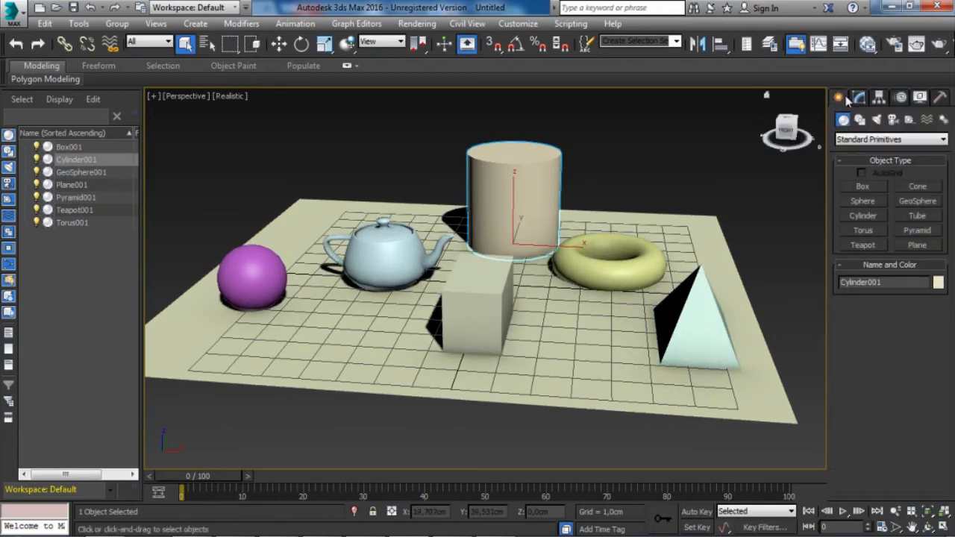
{"action": "left_click", "coordinate": [859, 98]}
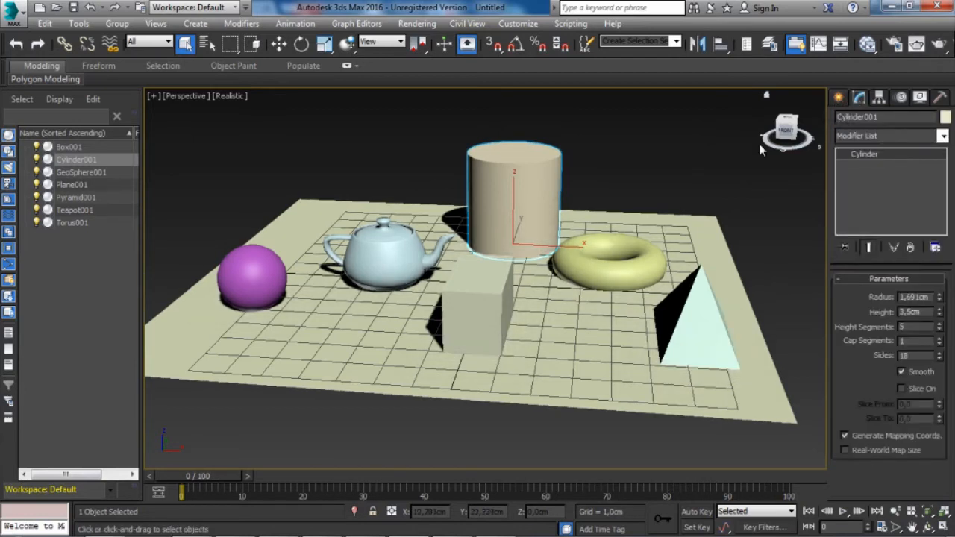
{"action": "middle_click_drag", "start_coordinate": [515, 196], "coordinate": [520, 189]}
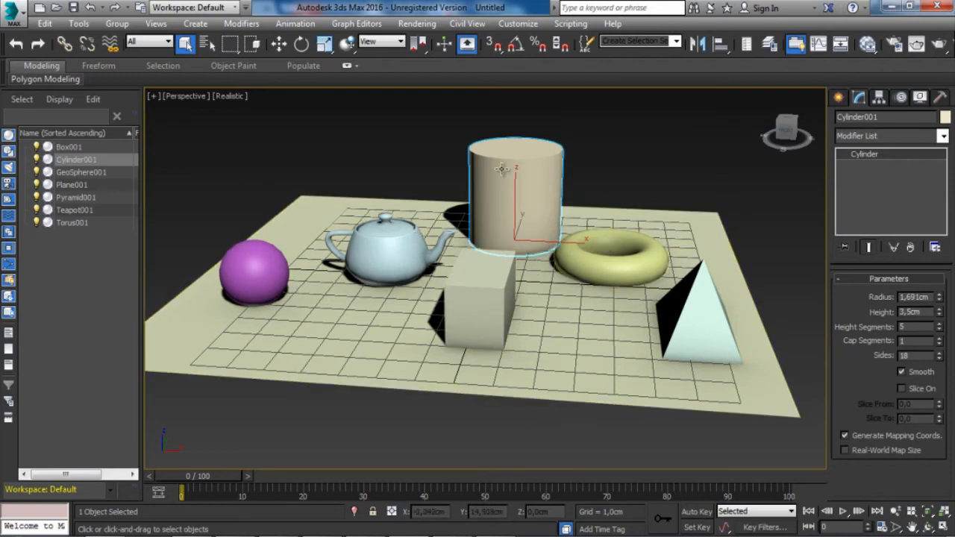
{"action": "left_click", "coordinate": [839, 98]}
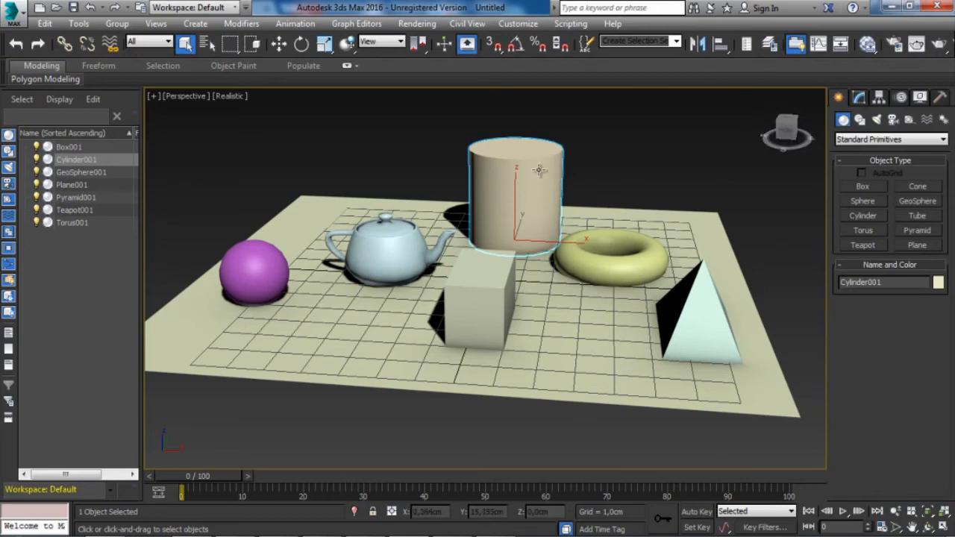
{"action": "middle_click_drag", "start_coordinate": [560, 210], "coordinate": [570, 200]}
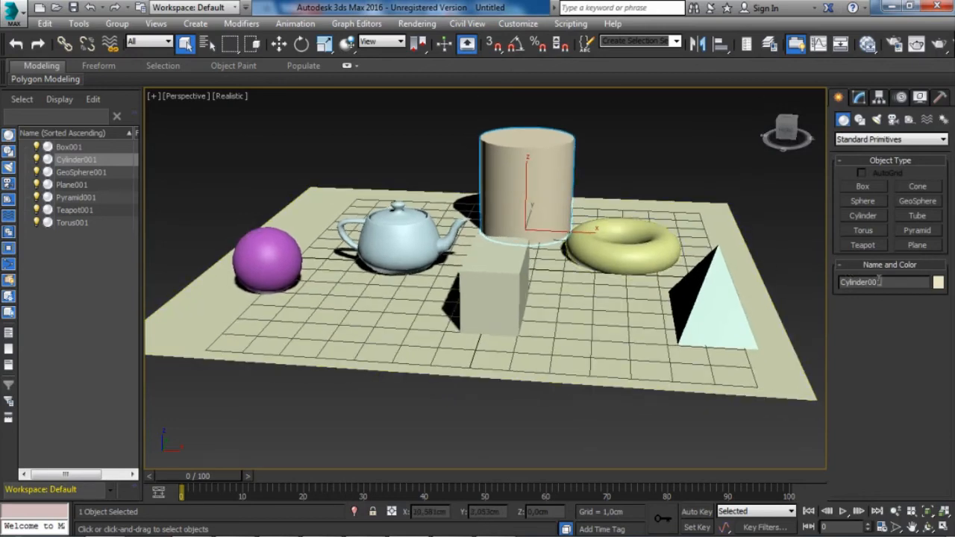
{"action": "left_click_drag", "start_coordinate": [879, 281], "coordinate": [831, 292]}
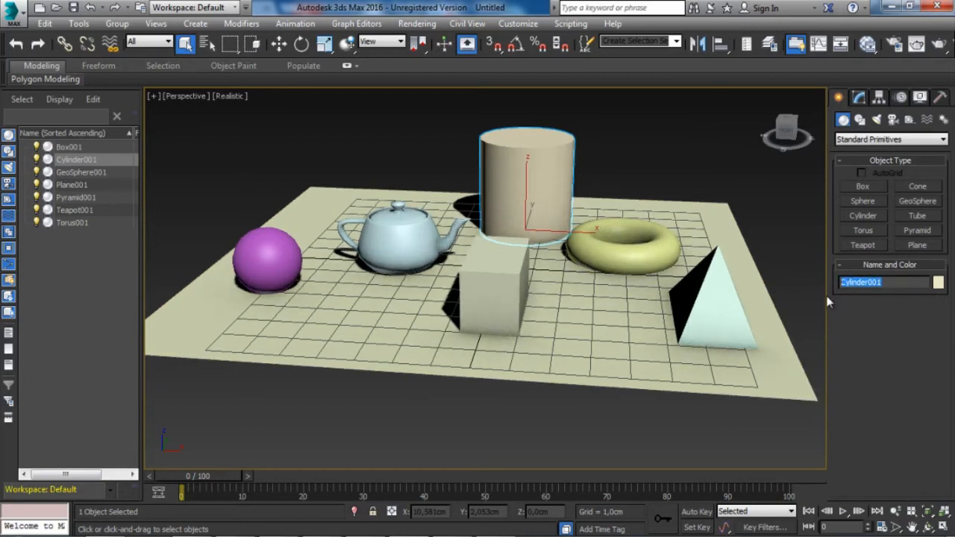
{"action": "type", "text": "aula"}
- Set the cylinder's object color to green from the 3ds Max palette
{"action": "left_click", "coordinate": [938, 282]}
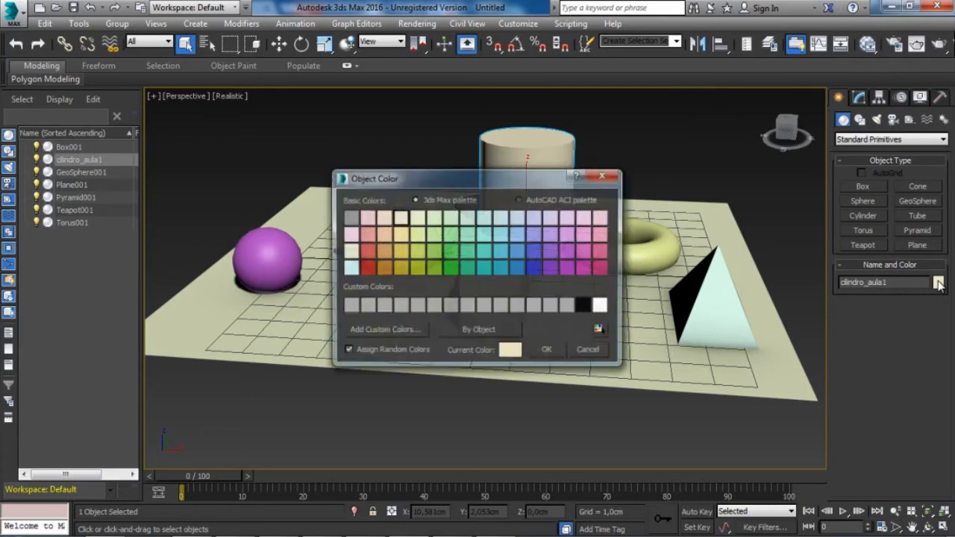
{"action": "left_click", "coordinate": [430, 254]}
{"action": "left_click", "coordinate": [446, 251]}
{"action": "left_click", "coordinate": [541, 350]}
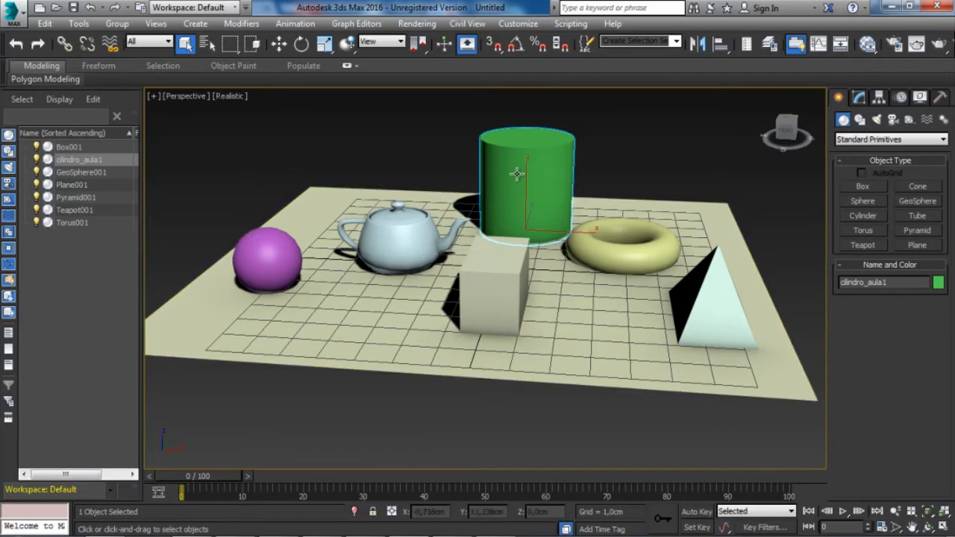
- Select the teapot and set its object color to dark blue from the basic colors
{"action": "left_click", "coordinate": [355, 233]}
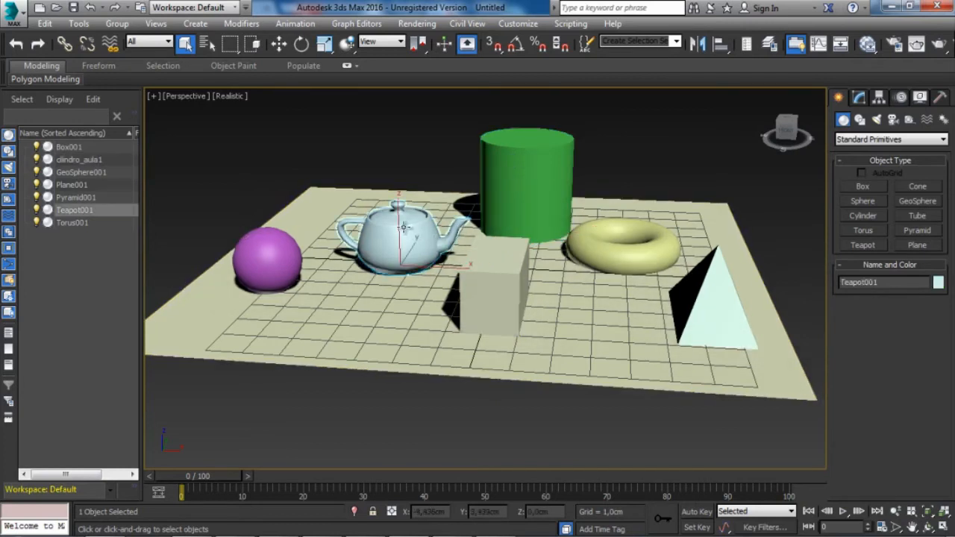
{"action": "left_click", "coordinate": [938, 282]}
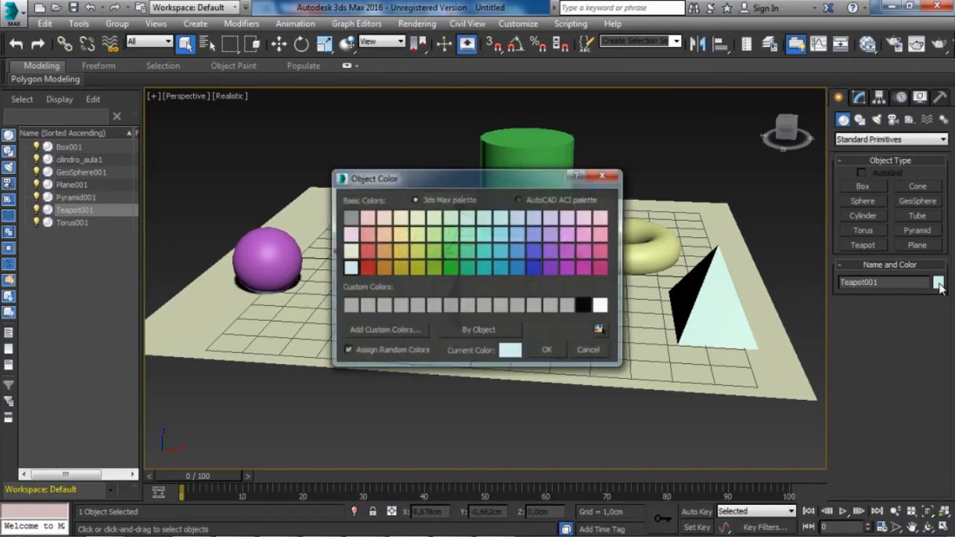
{"action": "left_click", "coordinate": [535, 267]}
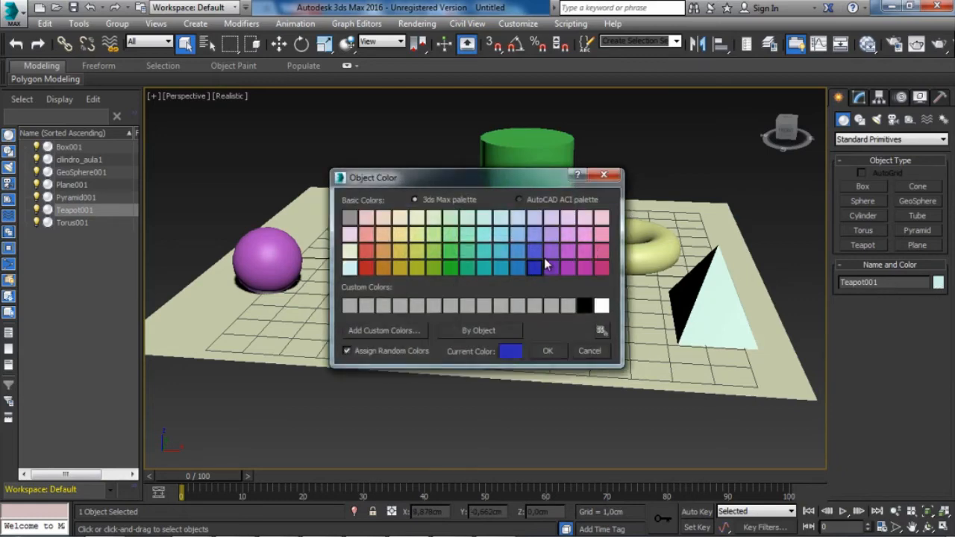
{"action": "left_click", "coordinate": [547, 351]}
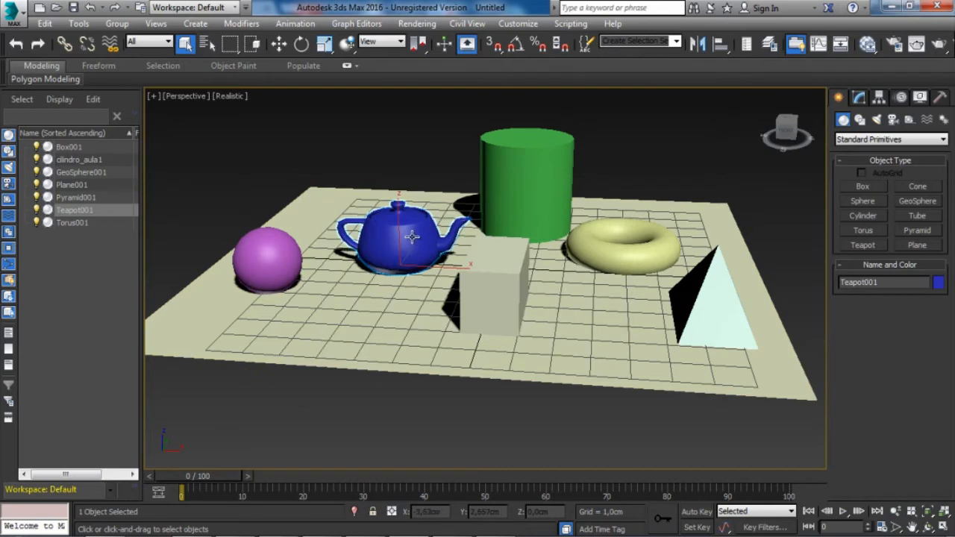
- View the teapot's editable name and parameters, and select the green cylinder to view its parameters
{"action": "left_click", "coordinate": [860, 99]}
{"action": "double_click", "coordinate": [858, 117]}
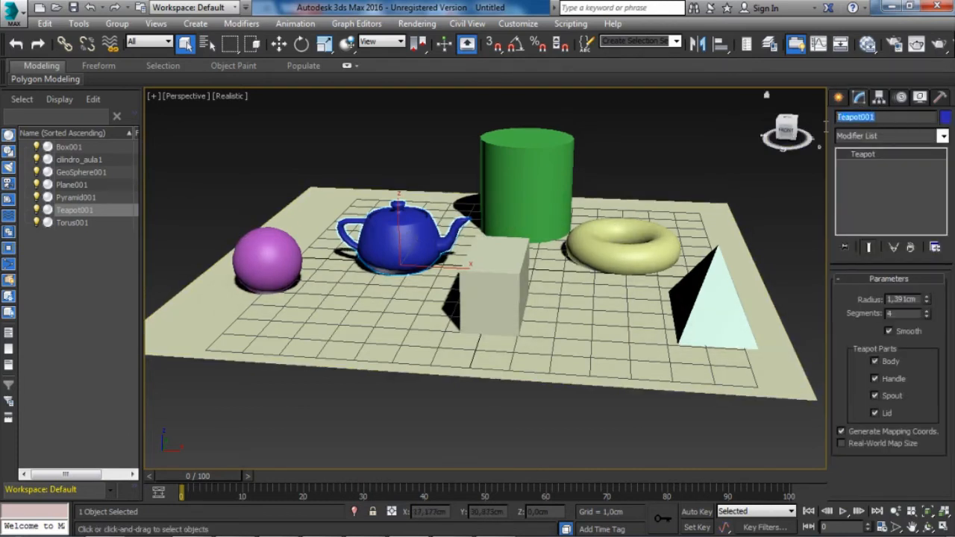
{"action": "left_click", "coordinate": [543, 168]}
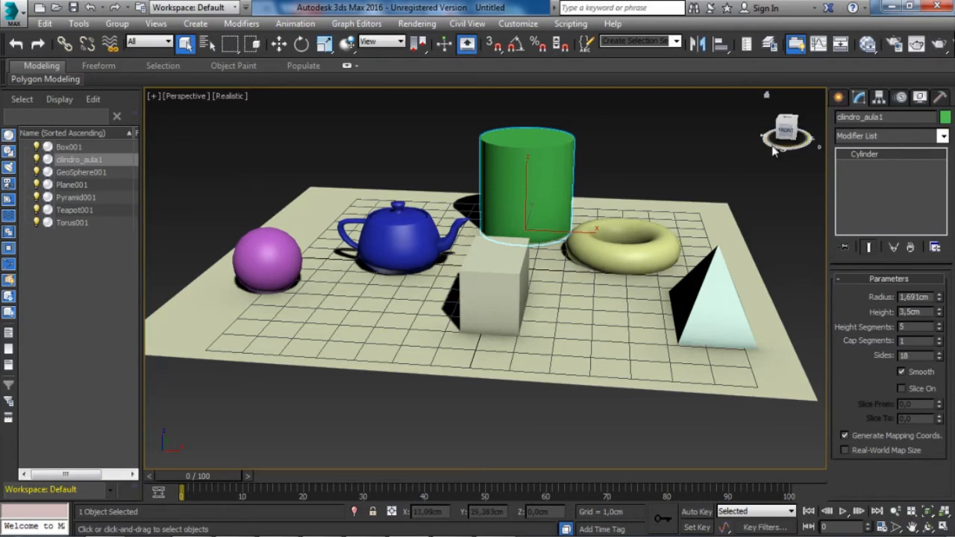
- Open the Layer Explorer, widen it to show all its columns, and arrange it beside the cylinder in the viewport
{"action": "left_click", "coordinate": [769, 44]}
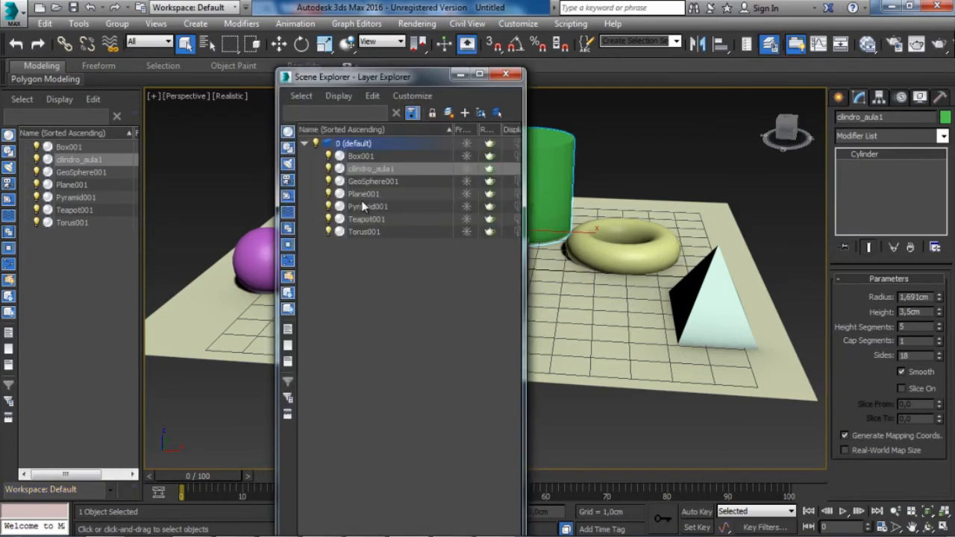
{"action": "left_click_drag", "start_coordinate": [389, 85], "coordinate": [357, 87]}
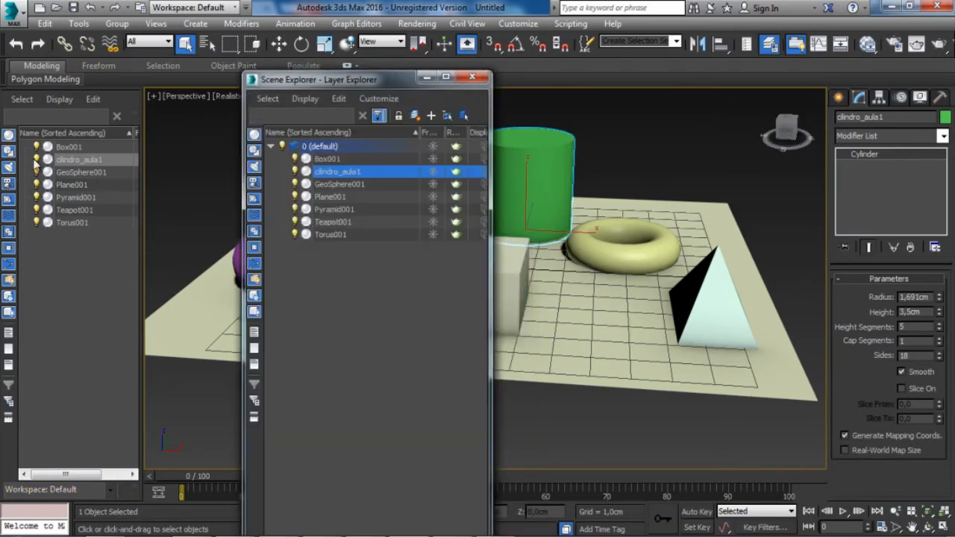
{"action": "mouse_move", "coordinate": [143, 176]}
{"action": "left_mouse_down"}
{"action": "mouse_move", "coordinate": [236, 170]}
{"action": "mouse_move", "coordinate": [140, 168]}
{"action": "left_mouse_up"}
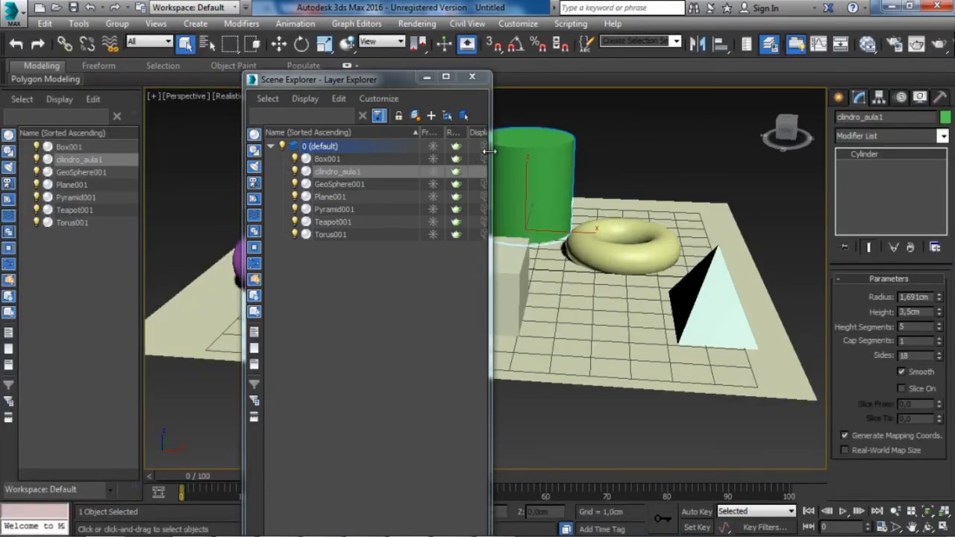
{"action": "left_click", "coordinate": [414, 171]}
{"action": "left_click_drag", "start_coordinate": [491, 160], "coordinate": [606, 157]}
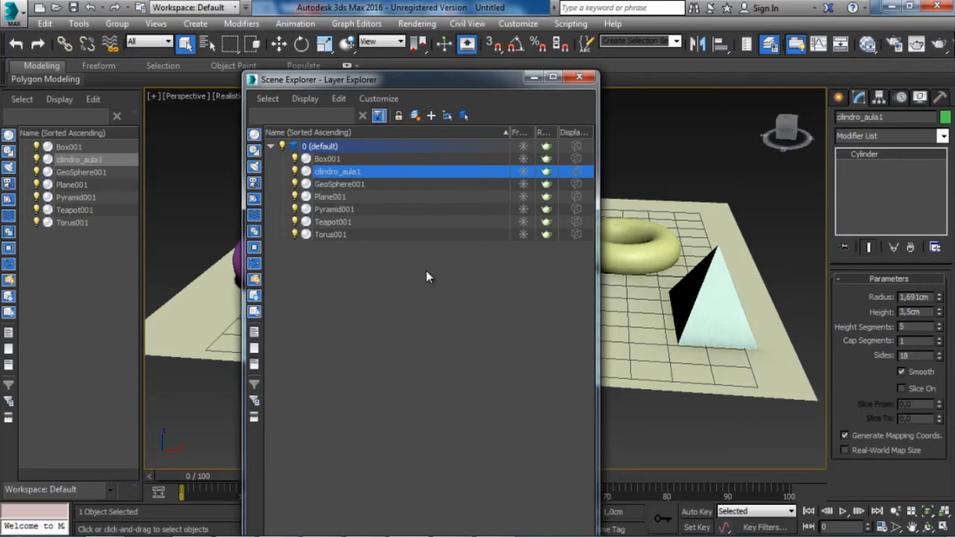
{"action": "left_click_drag", "start_coordinate": [352, 80], "coordinate": [186, 95]}
{"action": "middle_click_drag", "start_coordinate": [507, 218], "coordinate": [559, 223]}
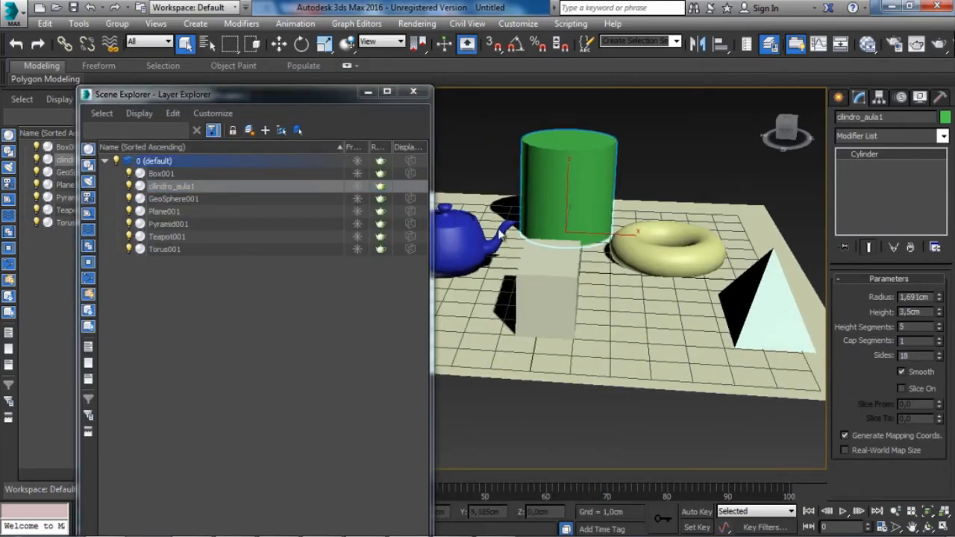
- Toggle the visibility of Box001 and cilindro_aula1 off and on, and freeze and unfreeze cilindro_aula1 in the Layer Explorer
{"action": "left_click", "coordinate": [128, 173]}
{"action": "left_click", "coordinate": [127, 173]}
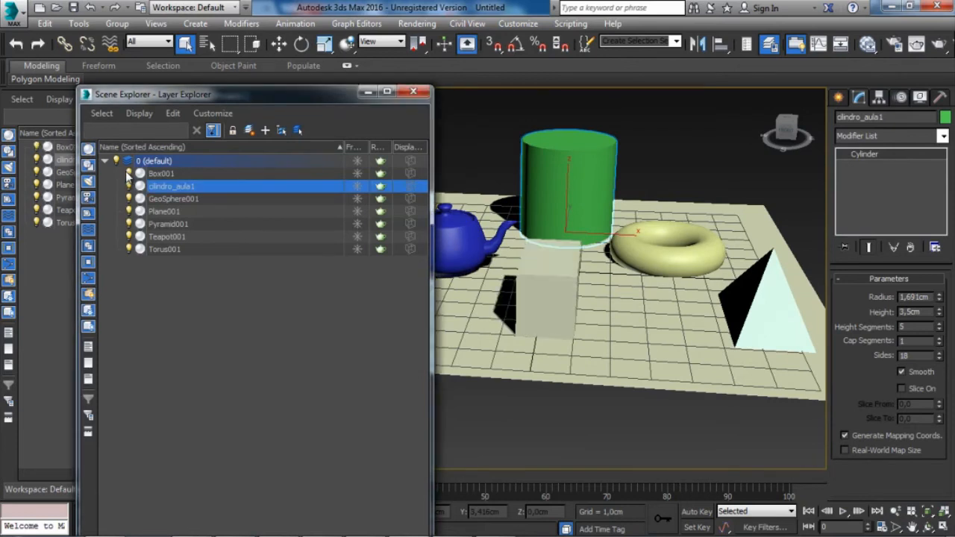
{"action": "left_click", "coordinate": [129, 186]}
{"action": "left_click", "coordinate": [129, 186]}
{"action": "left_click", "coordinate": [357, 186]}
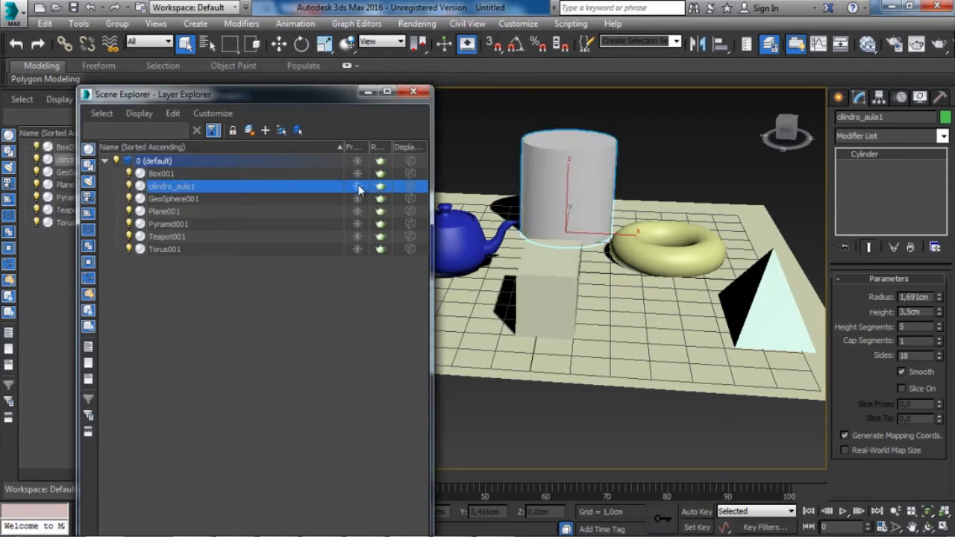
{"action": "left_click", "coordinate": [358, 186]}
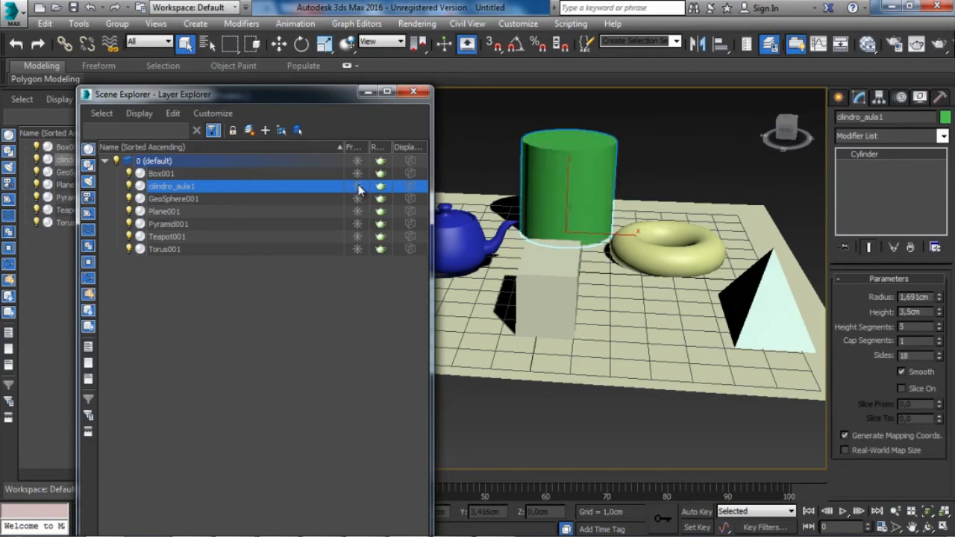
- Review the cylinder's Object Properties, and toggle its renderable state off and on in the Layer Explorer
{"action": "right_click", "coordinate": [577, 176]}
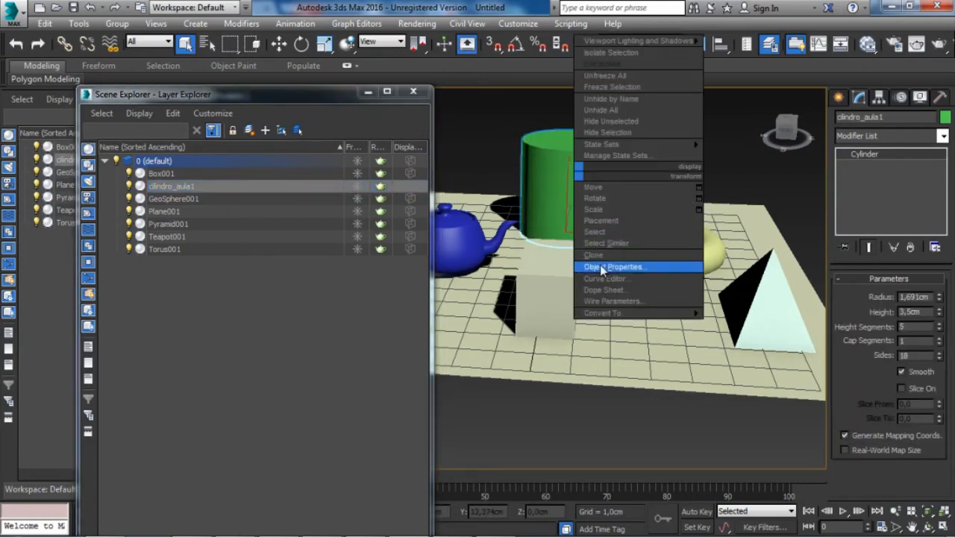
{"action": "left_click", "coordinate": [602, 266]}
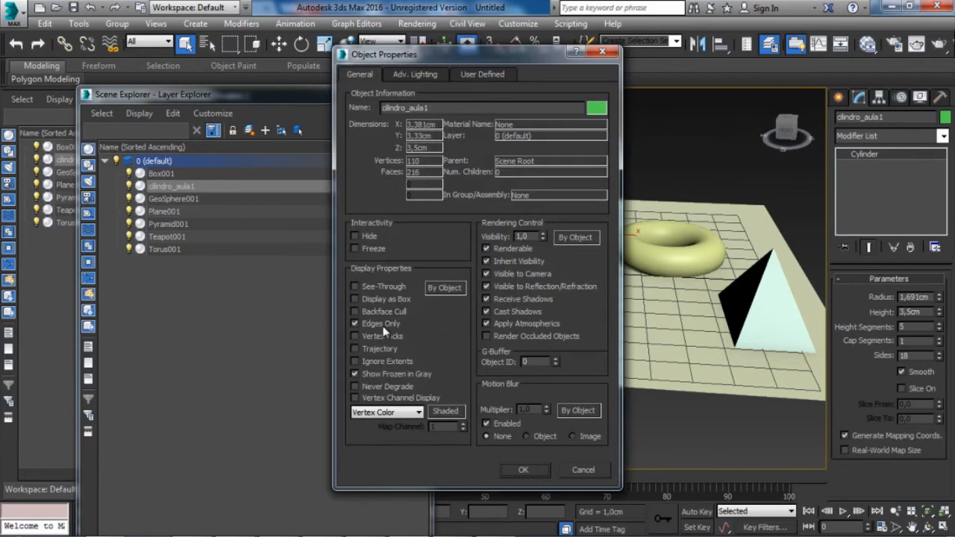
{"action": "left_click", "coordinate": [532, 468]}
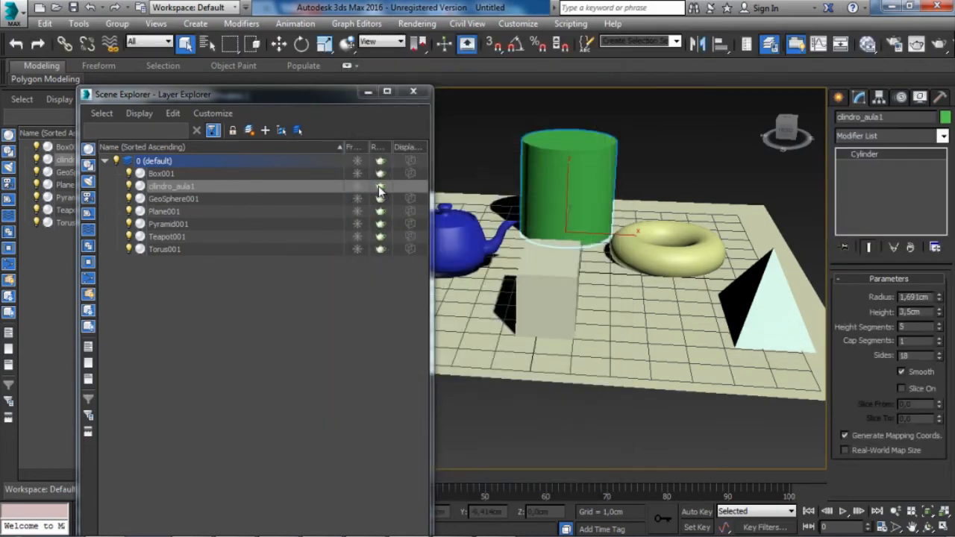
{"action": "left_click", "coordinate": [379, 186]}
{"action": "left_click", "coordinate": [379, 187]}
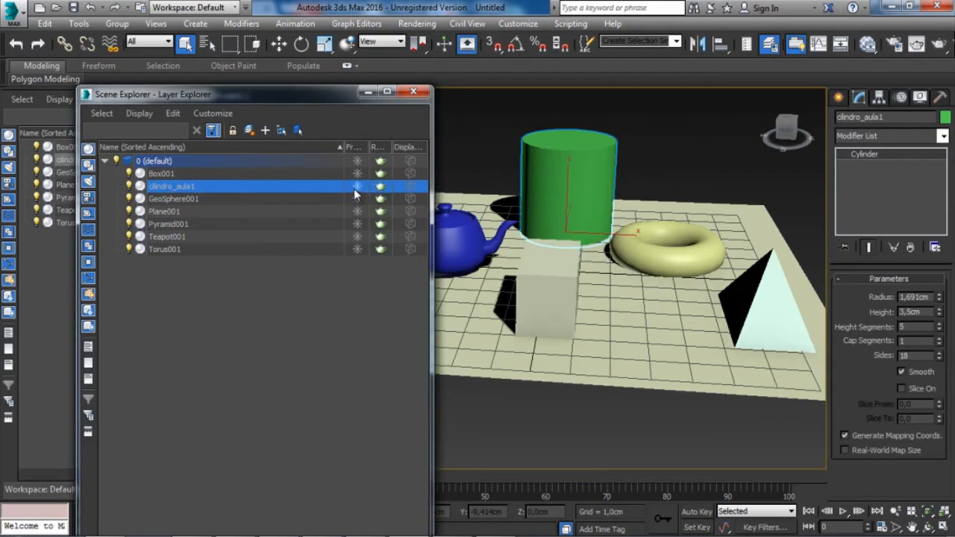
- Try to select the frozen cylinder in the viewport, and unfreeze cilindro_aula1 in the Layer Explorer
{"action": "left_click", "coordinate": [494, 147]}
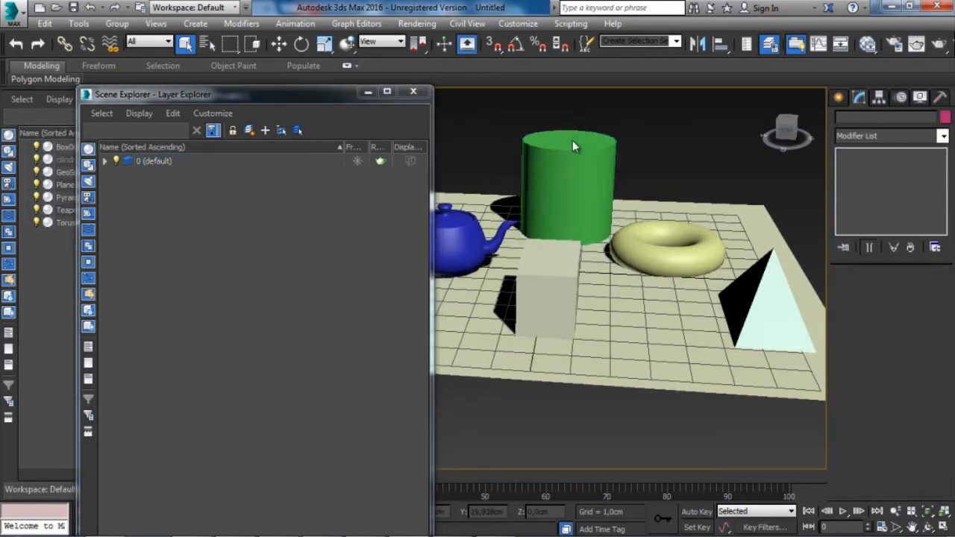
{"action": "left_click", "coordinate": [558, 198]}
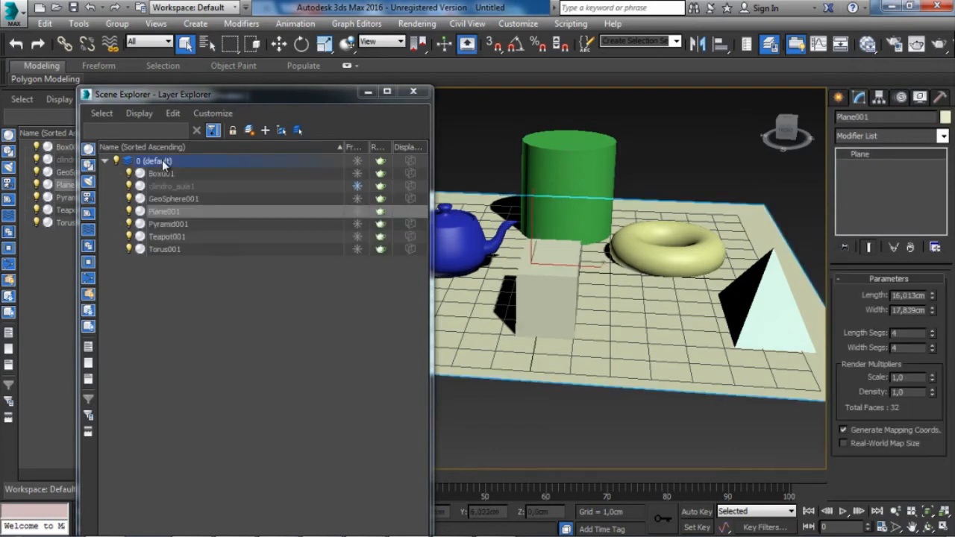
{"action": "left_click", "coordinate": [355, 187]}
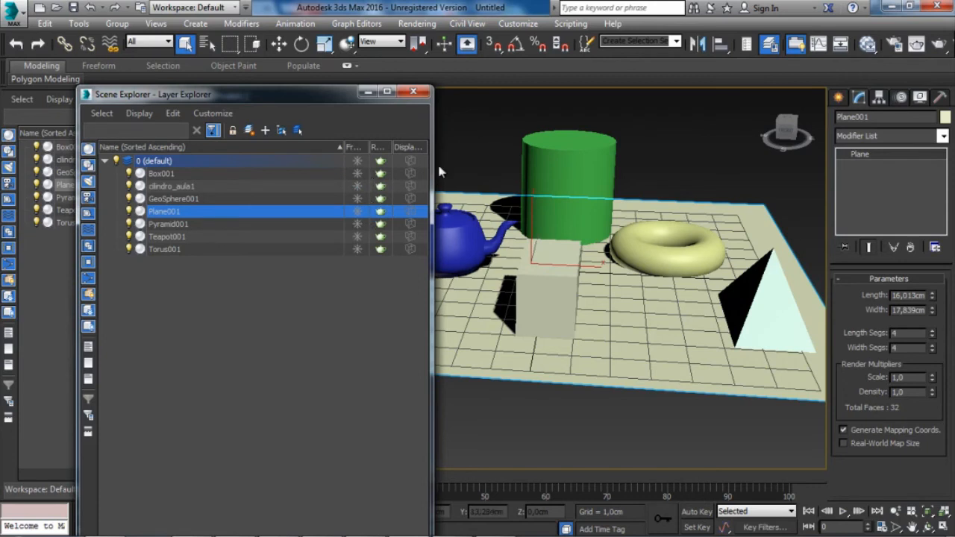
- Widen and reposition the Layer Explorer, and toggle its geometry display filter off and on, leaving geometry listed
{"action": "left_click_drag", "start_coordinate": [432, 168], "coordinate": [489, 168]}
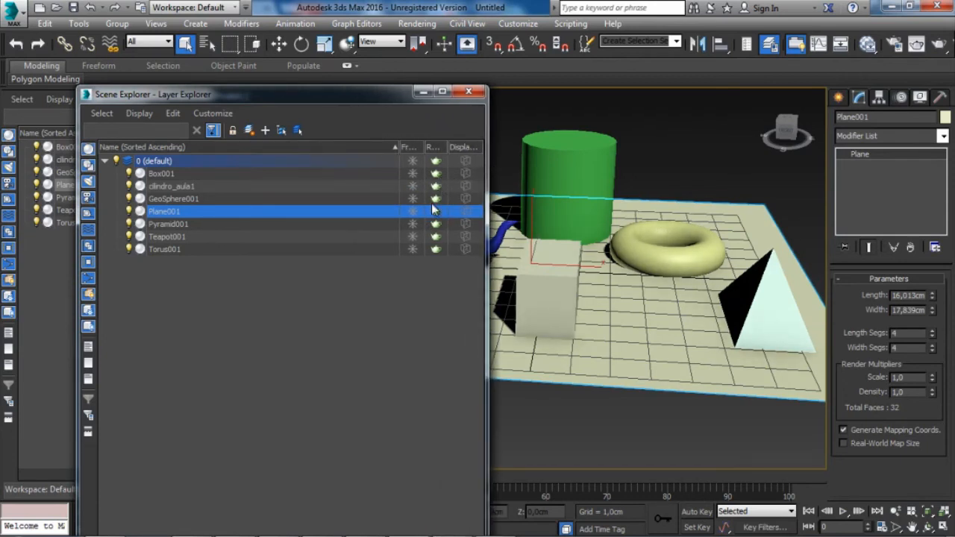
{"action": "left_click_drag", "start_coordinate": [390, 100], "coordinate": [322, 101]}
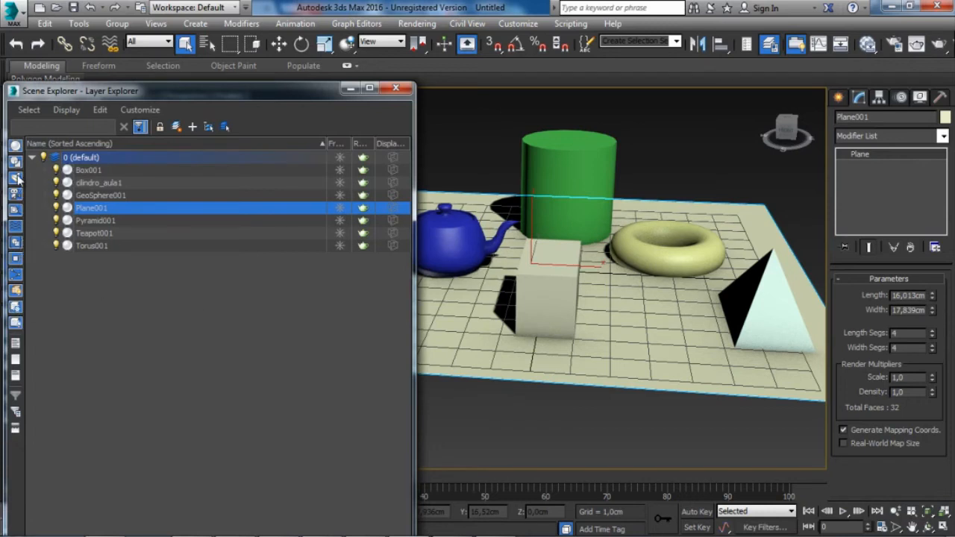
{"action": "left_click", "coordinate": [15, 146]}
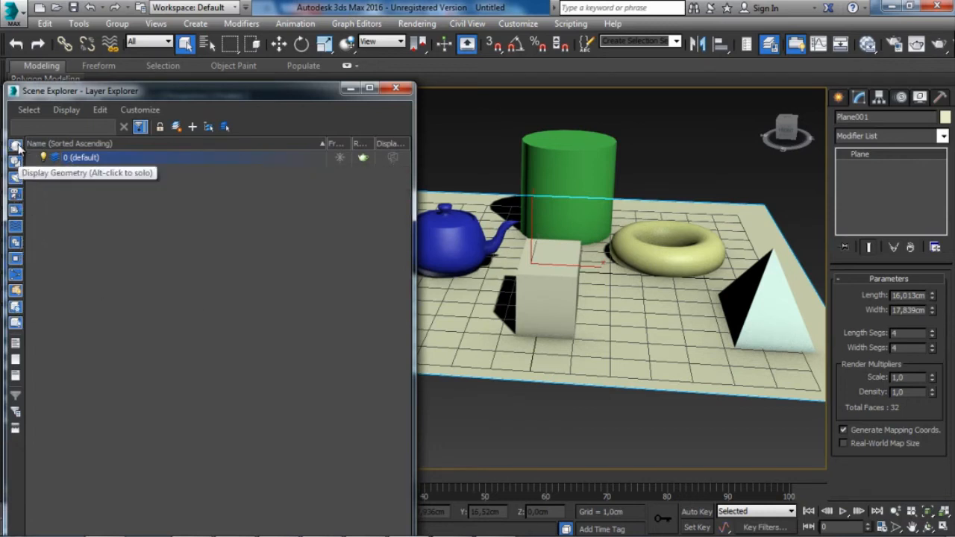
{"action": "left_click", "coordinate": [16, 146]}
{"action": "left_click", "coordinate": [15, 145]}
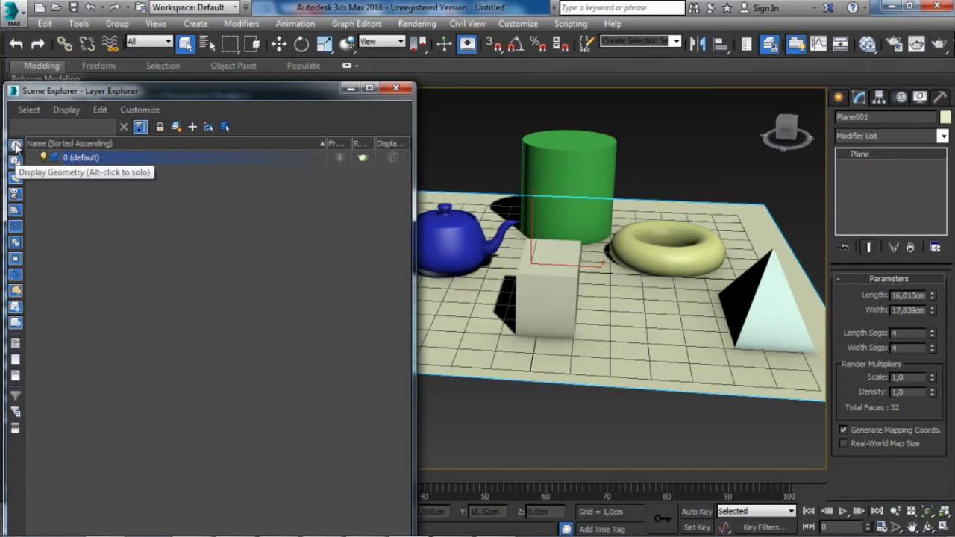
{"action": "left_click", "coordinate": [16, 146]}
{"action": "left_click", "coordinate": [16, 145]}
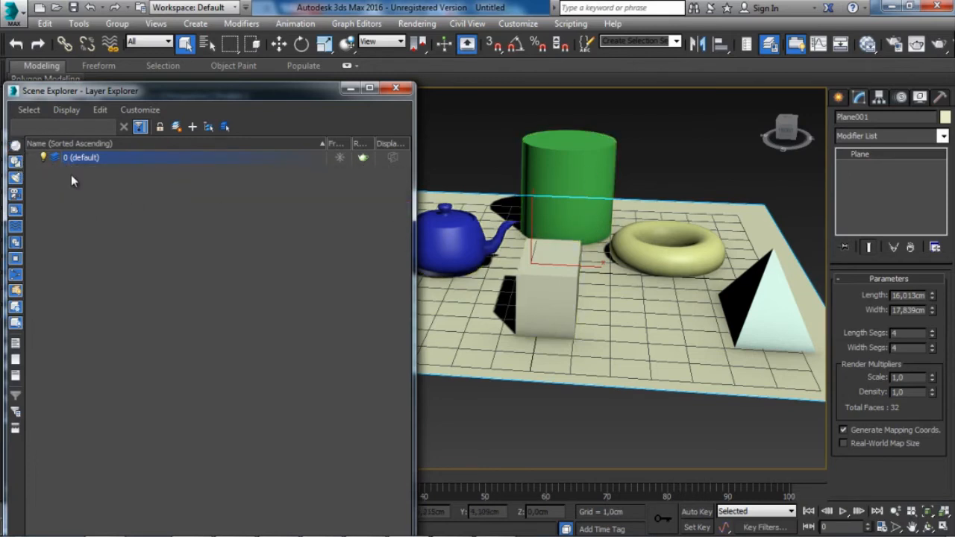
{"action": "left_click", "coordinate": [16, 145]}
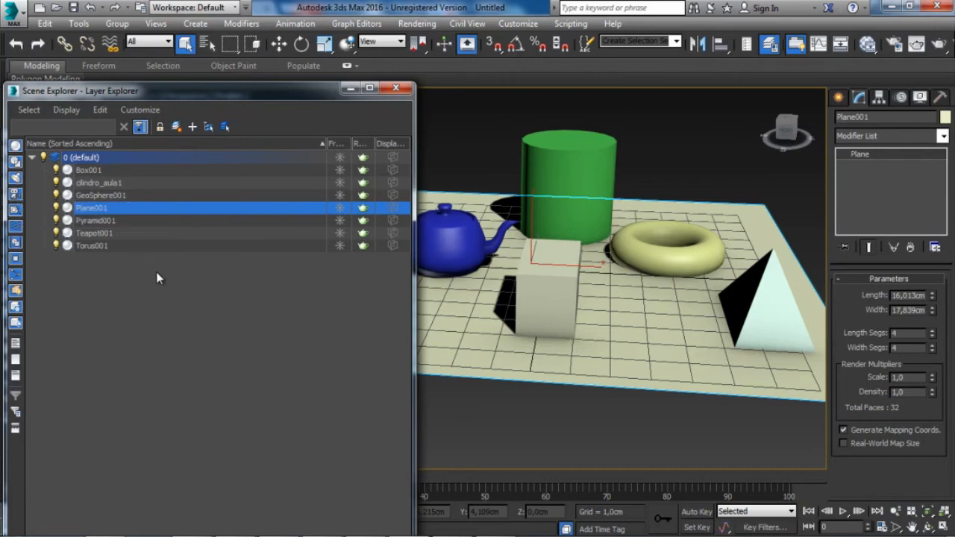
{"action": "left_click", "coordinate": [179, 129]}
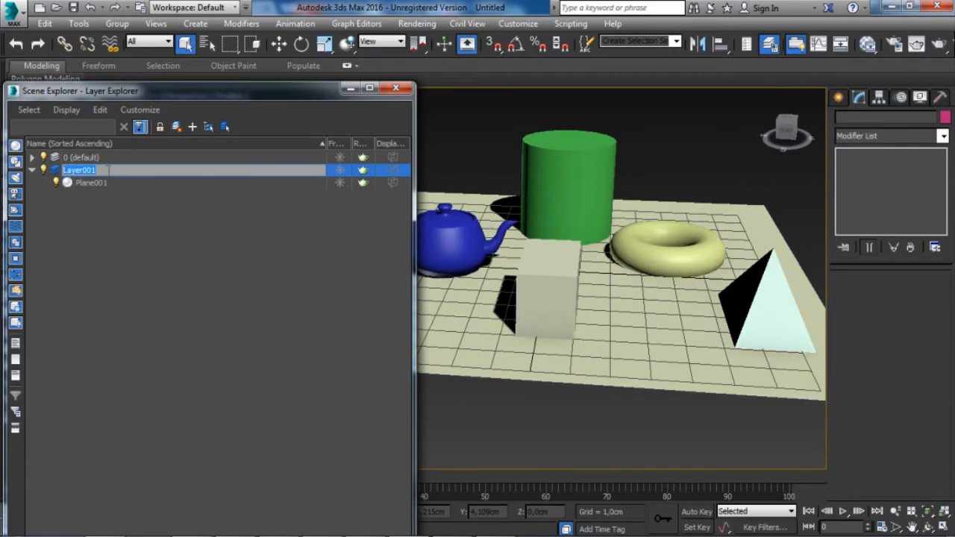
{"action": "left_click", "coordinate": [140, 215]}
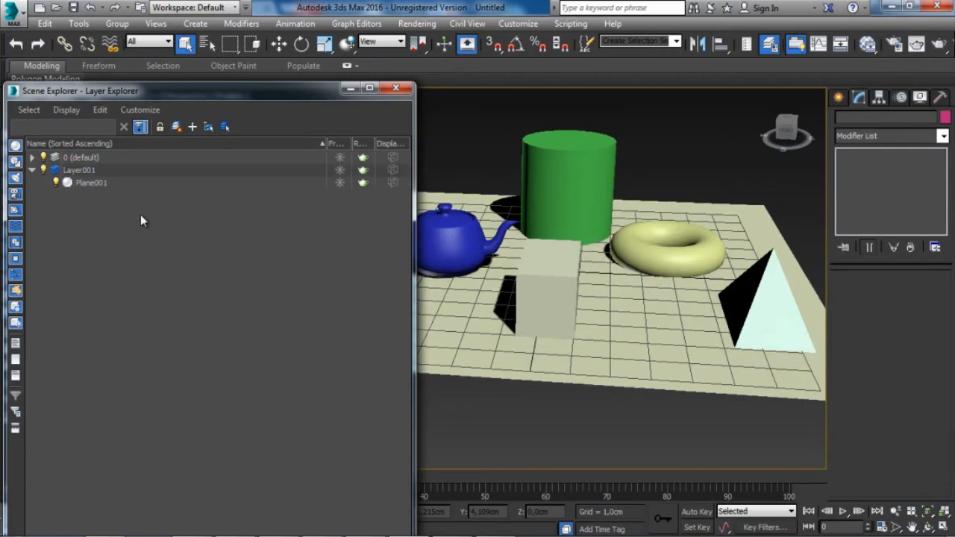
{"action": "key", "text": "ctrl+z"}
{"action": "key", "text": "ctrl+z"}
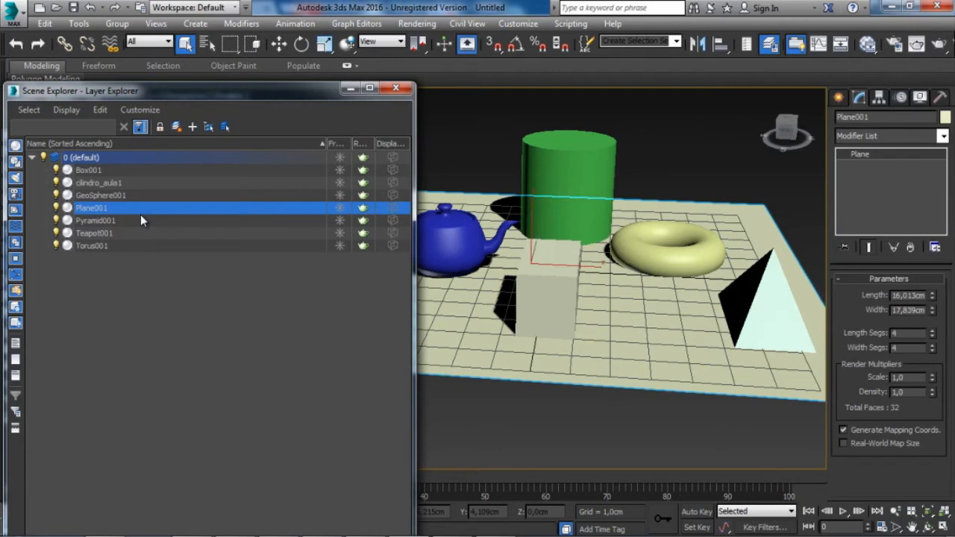
- Select all seven objects in the viewport and put them in a new layer named aula
{"action": "middle_click_drag", "start_coordinate": [546, 303], "coordinate": [569, 305]}
{"action": "scroll", "coordinate": [569, 305], "scroll_direction": "down", "scroll_amount": 2}
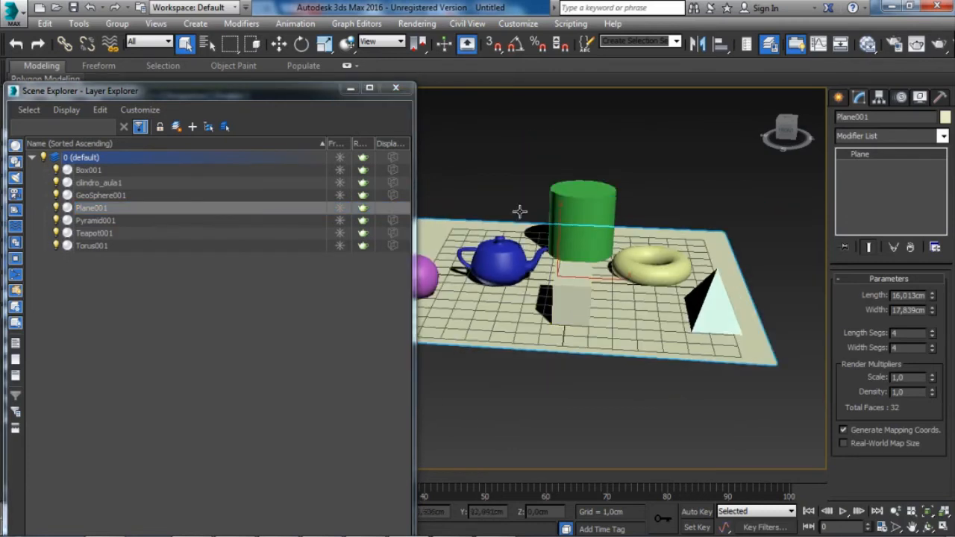
{"action": "left_click_drag", "start_coordinate": [445, 173], "coordinate": [762, 384]}
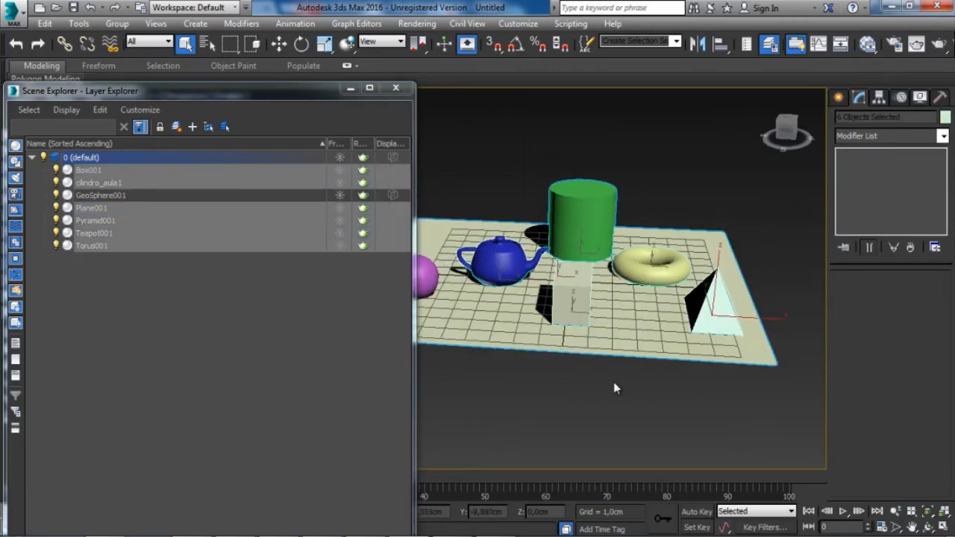
{"action": "middle_click_drag", "start_coordinate": [616, 388], "coordinate": [657, 383]}
{"action": "left_click_drag", "start_coordinate": [445, 152], "coordinate": [799, 358]}
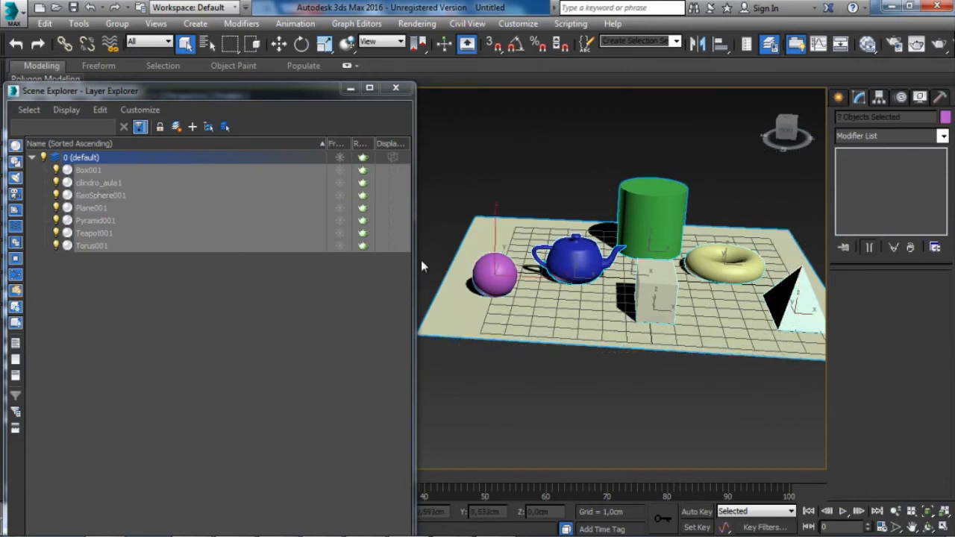
{"action": "left_click", "coordinate": [176, 127]}
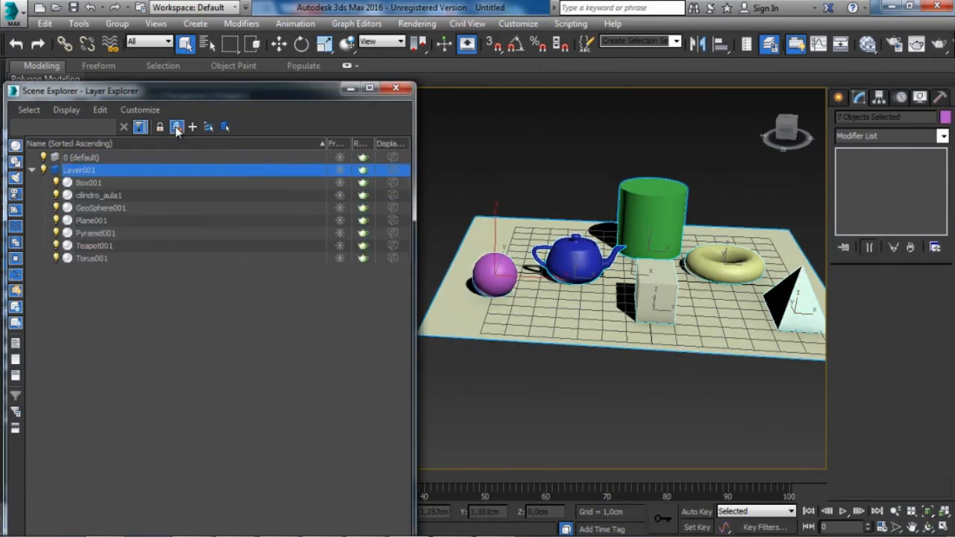
{"action": "left_click", "coordinate": [160, 166]}
{"action": "type", "text": "a"}
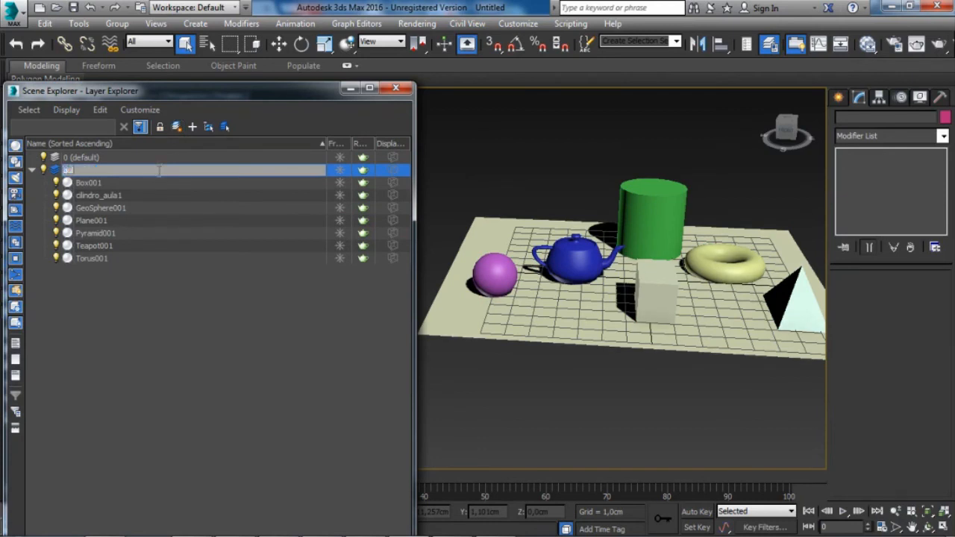
{"action": "type", "text": "ula"}
{"action": "key", "text": "Return"}
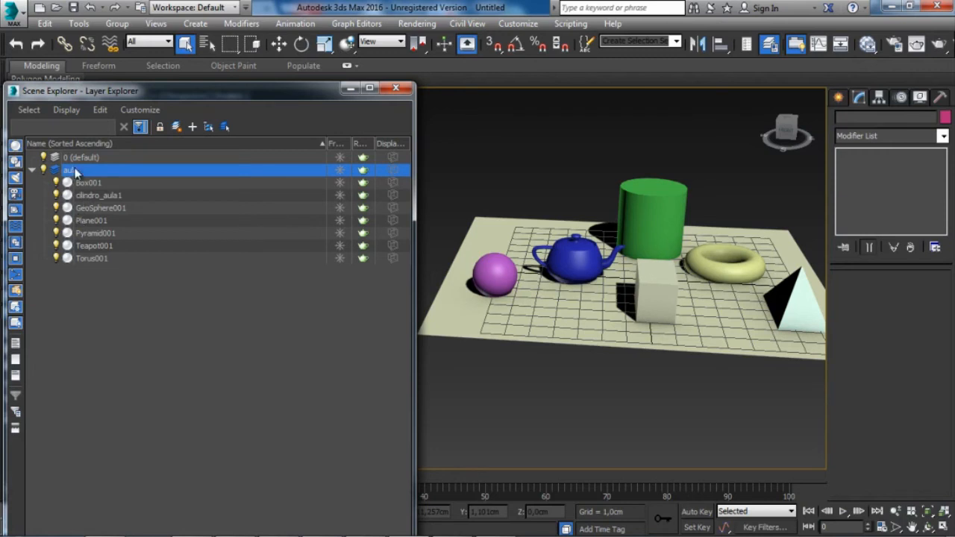
- Collapse and expand the aula layer, and toggle its visibility off and on twice
{"action": "left_click", "coordinate": [32, 170]}
{"action": "left_click", "coordinate": [32, 170]}
{"action": "left_click", "coordinate": [44, 170]}
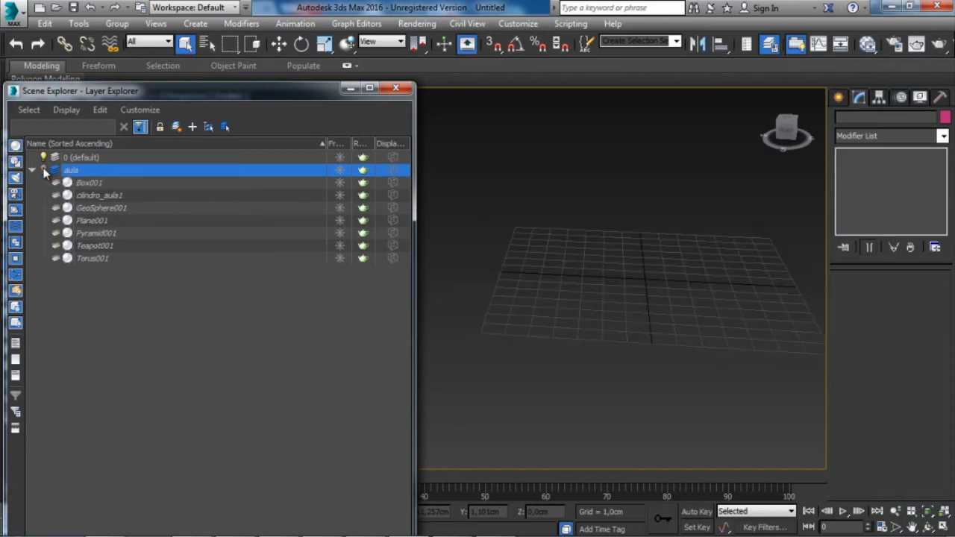
{"action": "left_click", "coordinate": [45, 170]}
{"action": "left_click", "coordinate": [44, 170]}
{"action": "left_click", "coordinate": [44, 170]}
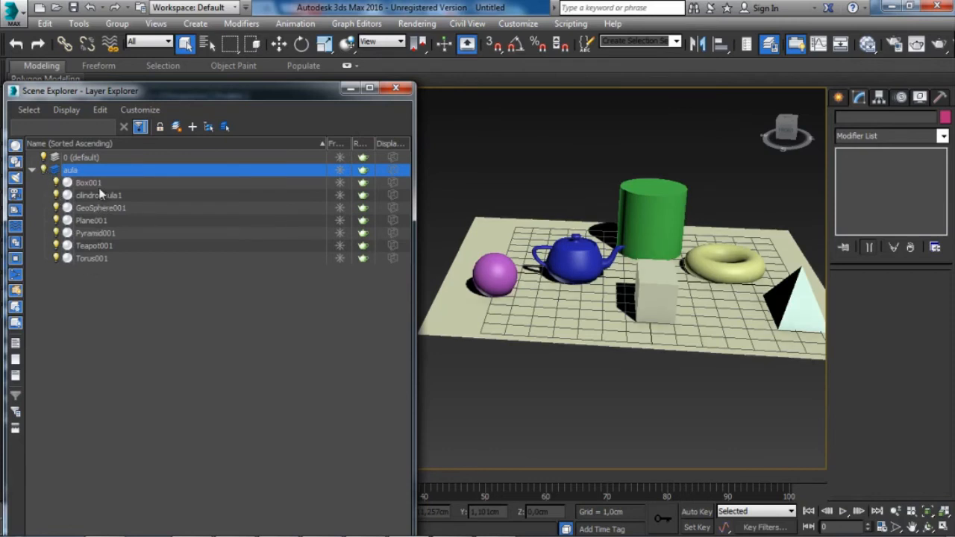
- Make 0 (default) the active layer, and move Teapot001 from the aula layer into it
{"action": "left_click", "coordinate": [82, 158]}
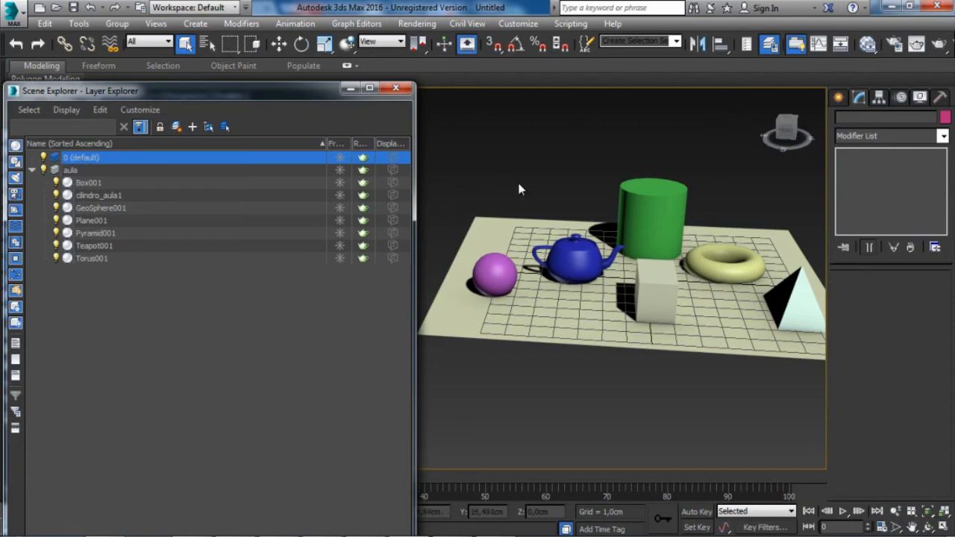
{"action": "left_click_drag", "start_coordinate": [543, 181], "coordinate": [651, 238]}
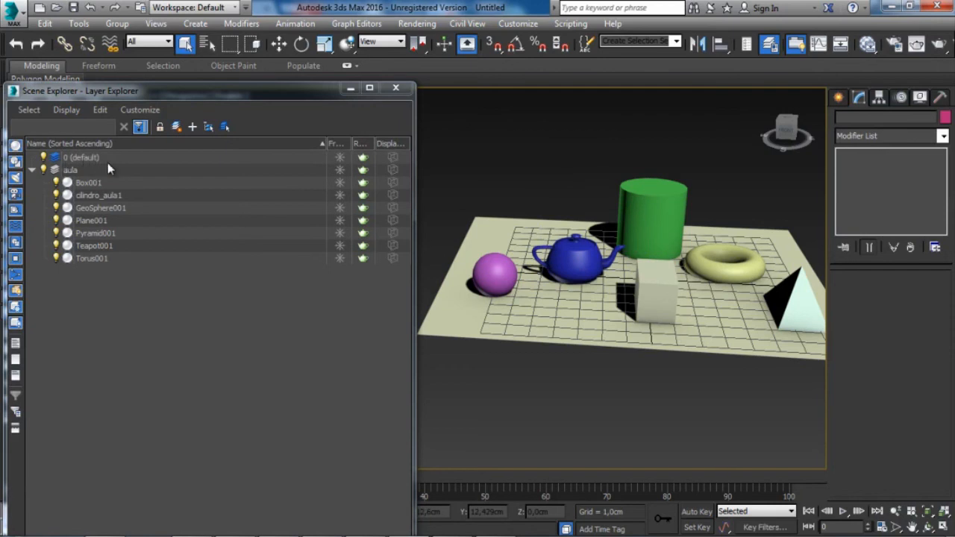
{"action": "left_click", "coordinate": [648, 197]}
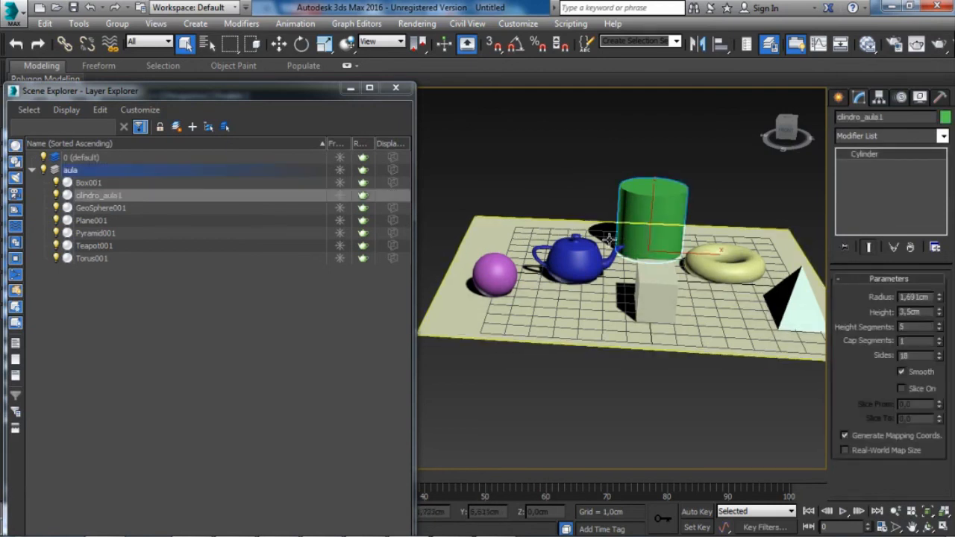
{"action": "left_click", "coordinate": [580, 255], "text": "ctrl"}
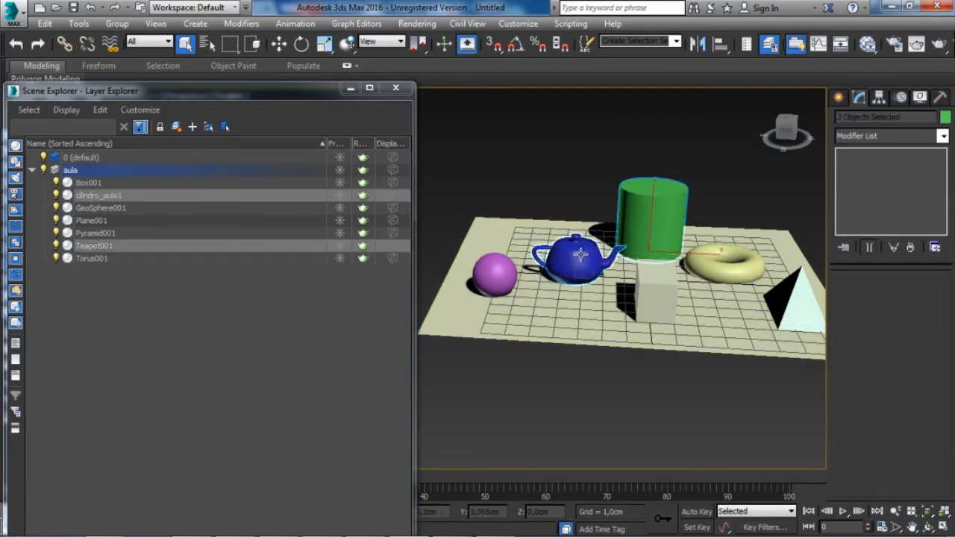
{"action": "left_click", "coordinate": [580, 255]}
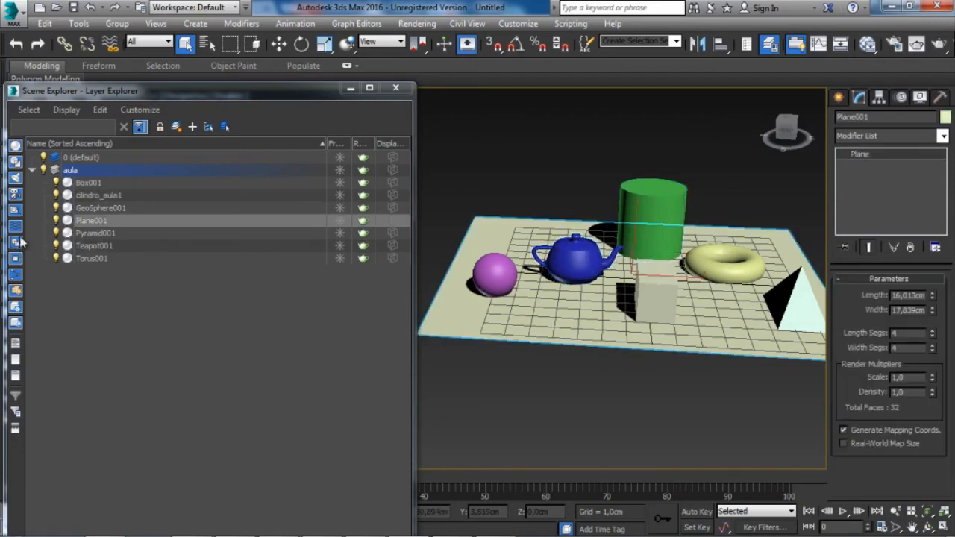
{"action": "left_click", "coordinate": [551, 257]}
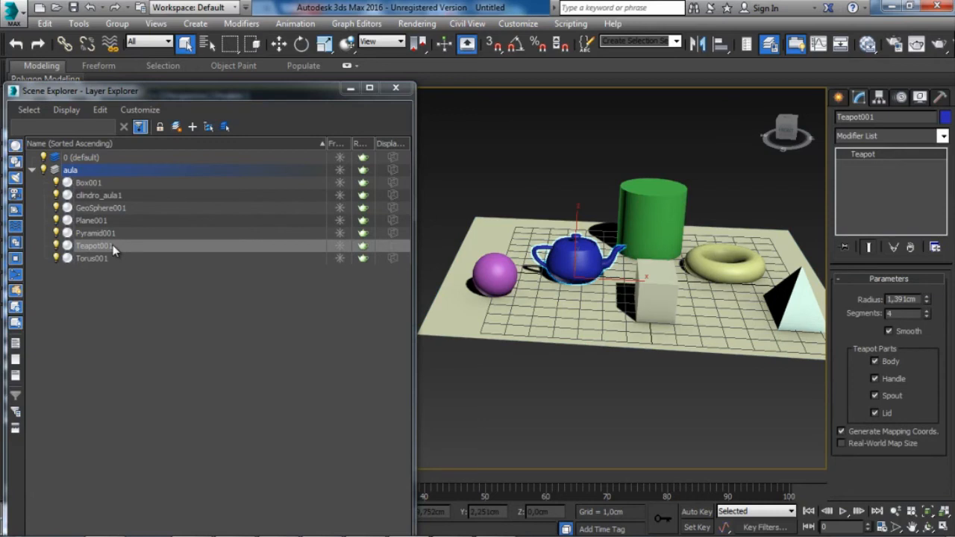
{"action": "left_click_drag", "start_coordinate": [114, 250], "coordinate": [84, 154]}
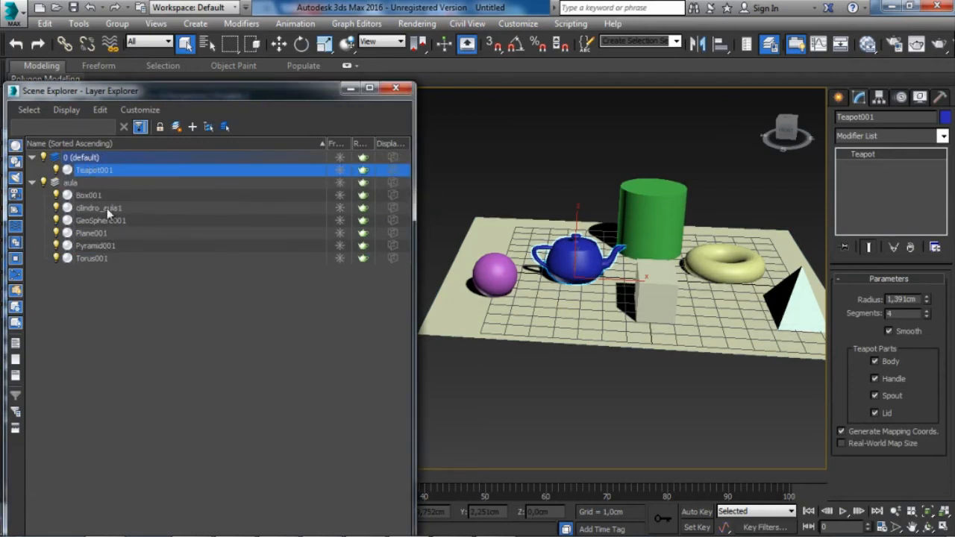
- Create a cylinder about 1.1 cm in radius and 2.9 cm high in front of the plane
{"action": "middle_click_drag", "start_coordinate": [622, 342], "coordinate": [601, 334]}
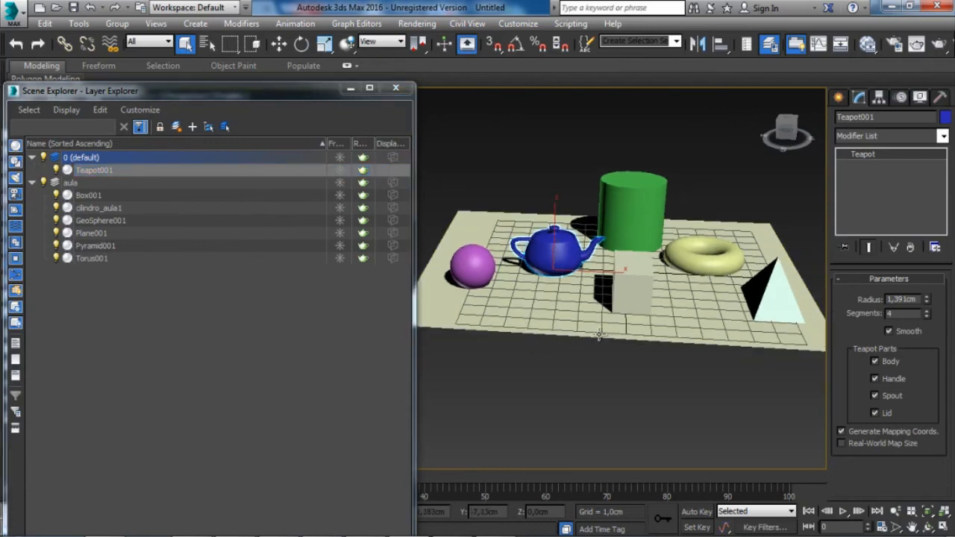
{"action": "left_click", "coordinate": [604, 354]}
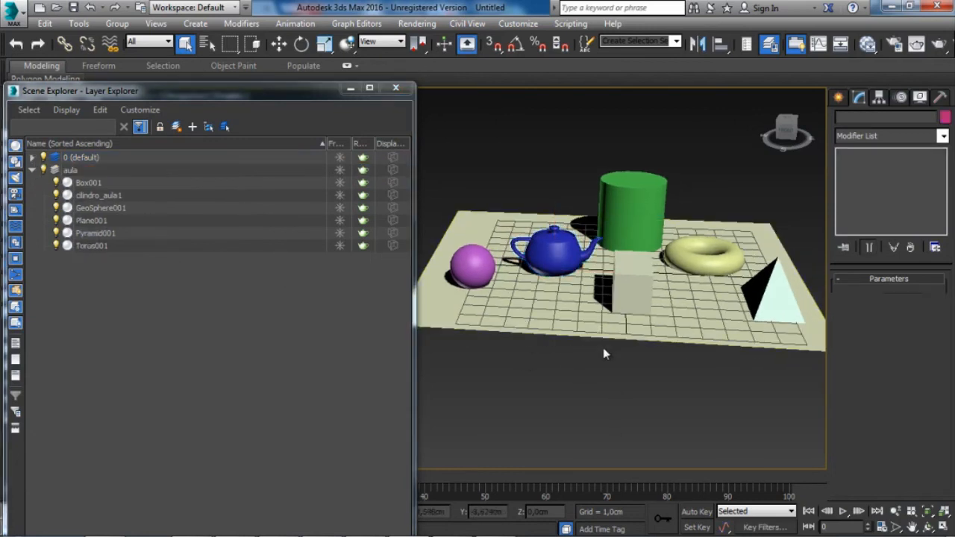
{"action": "left_click", "coordinate": [838, 98]}
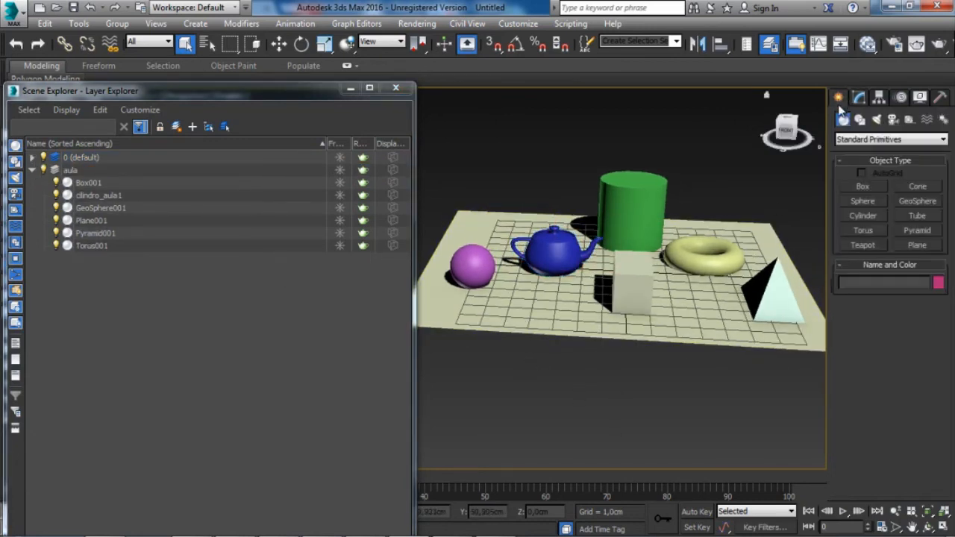
{"action": "left_click", "coordinate": [870, 216]}
{"action": "left_click_drag", "start_coordinate": [570, 367], "coordinate": [575, 377]}
{"action": "left_click", "coordinate": [571, 298]}
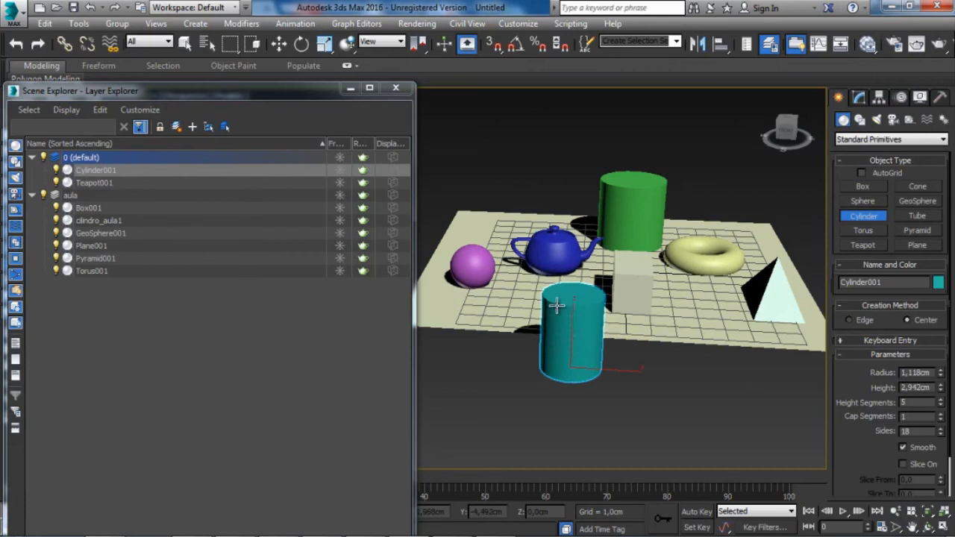
- Select the new cylinder in the Layer Explorer, and toggle its visibility off and on
{"action": "left_click", "coordinate": [112, 174]}
{"action": "left_click", "coordinate": [112, 174]}
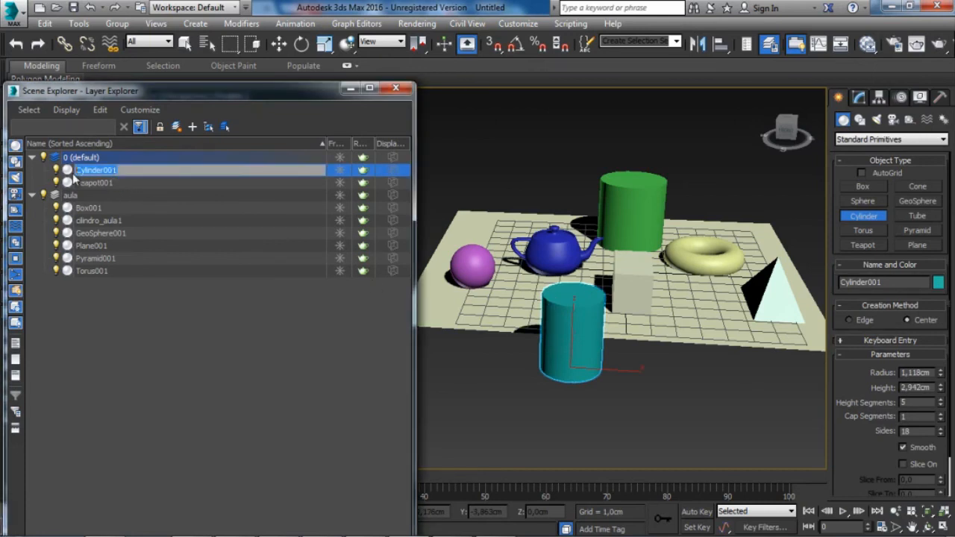
{"action": "left_click", "coordinate": [56, 170]}
{"action": "left_click", "coordinate": [55, 171]}
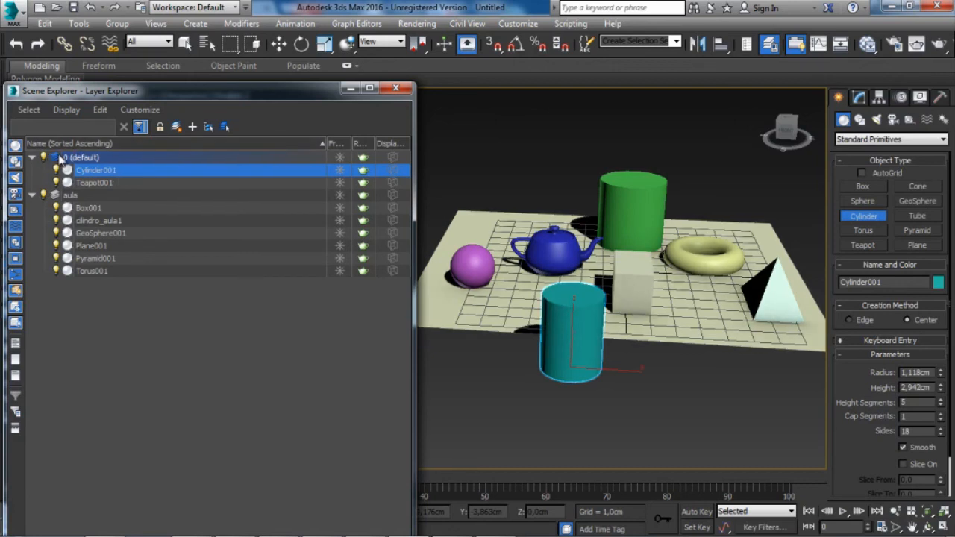
- Make aula the active layer, and create a teapot about 0.8 cm in radius beside the new cylinder
{"action": "left_click", "coordinate": [56, 196]}
{"action": "left_click", "coordinate": [861, 245]}
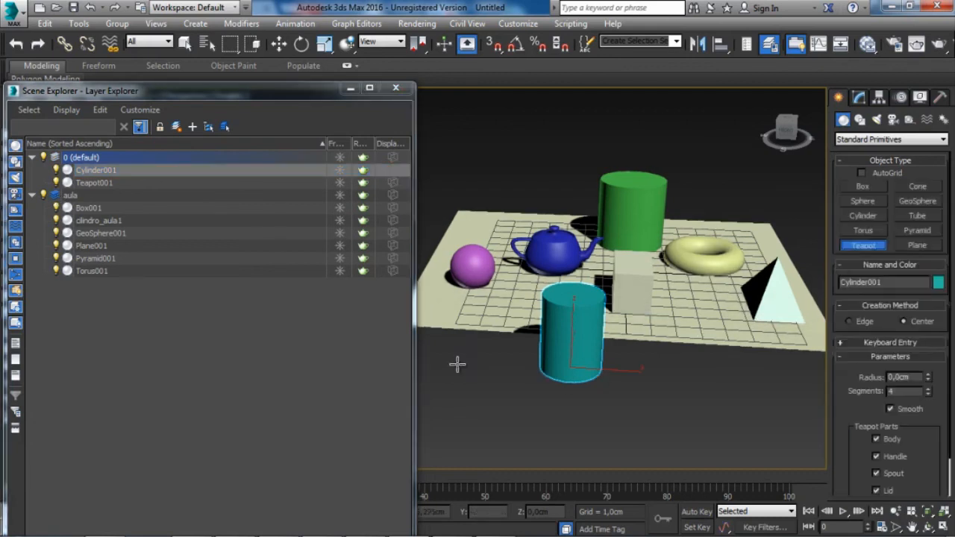
{"action": "left_click_drag", "start_coordinate": [464, 371], "coordinate": [475, 380]}
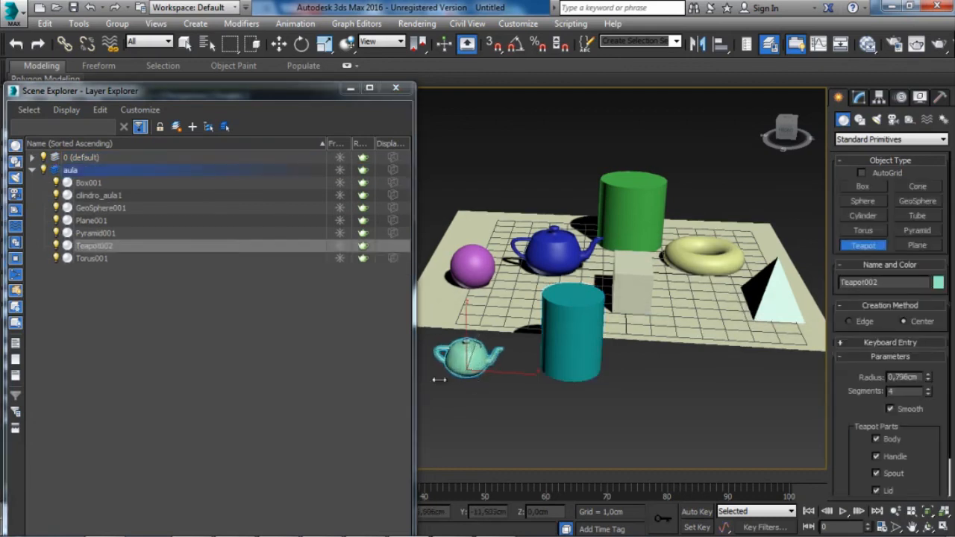
- Toggle the new teapot's visibility off and on, make 0 (default) the active layer, and clear the selection
{"action": "left_click", "coordinate": [56, 246]}
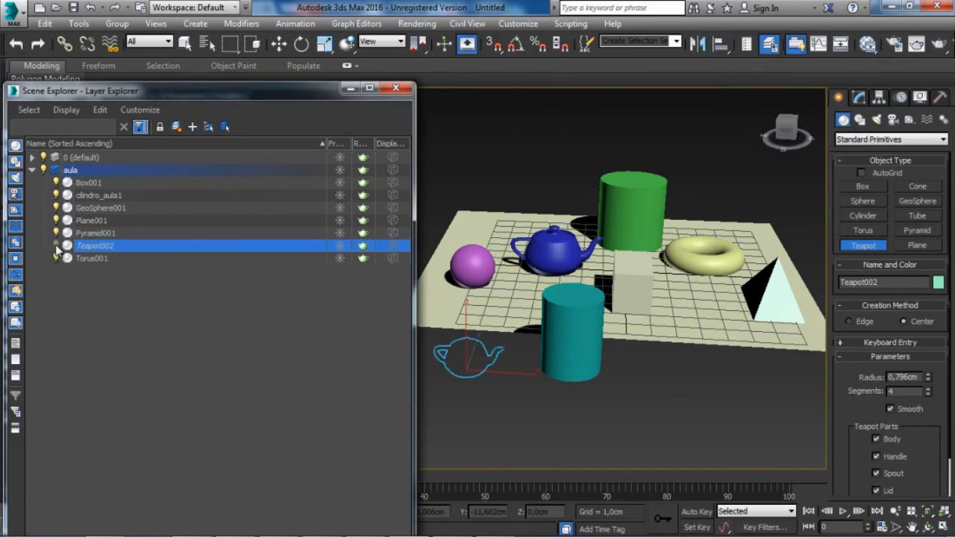
{"action": "left_click", "coordinate": [57, 248]}
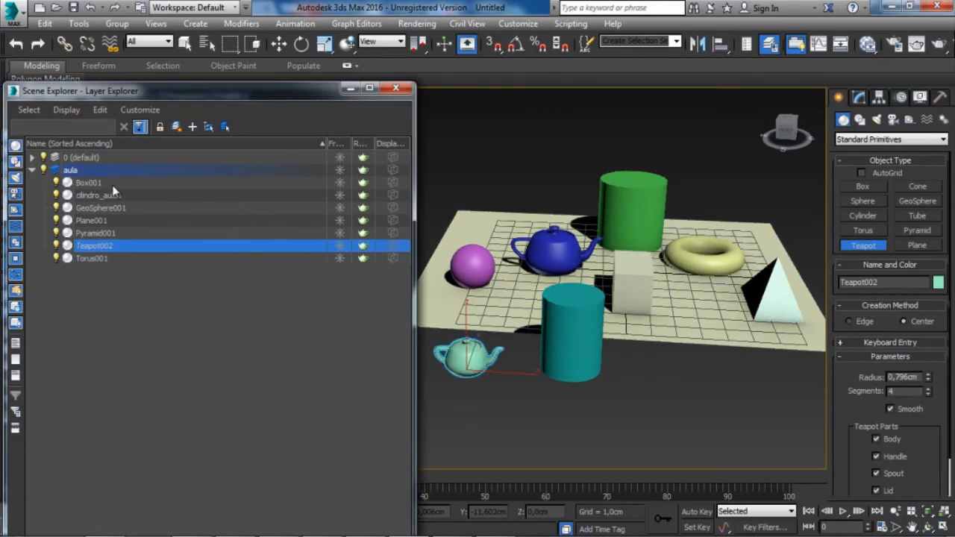
{"action": "left_click", "coordinate": [54, 157]}
{"action": "left_click", "coordinate": [146, 287]}
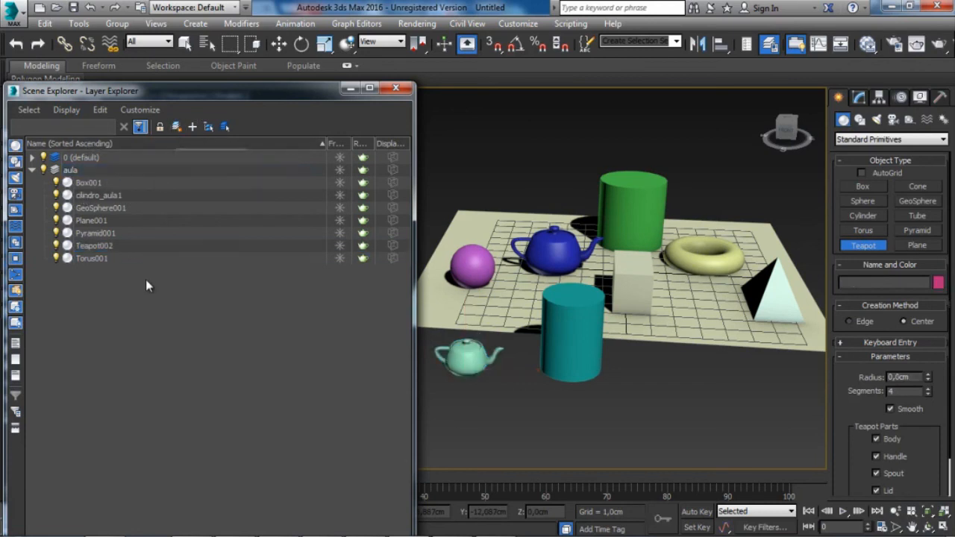
- Create a new layer named aula2 and move GeoSphere001 from the aula layer into it
{"action": "left_click", "coordinate": [178, 126]}
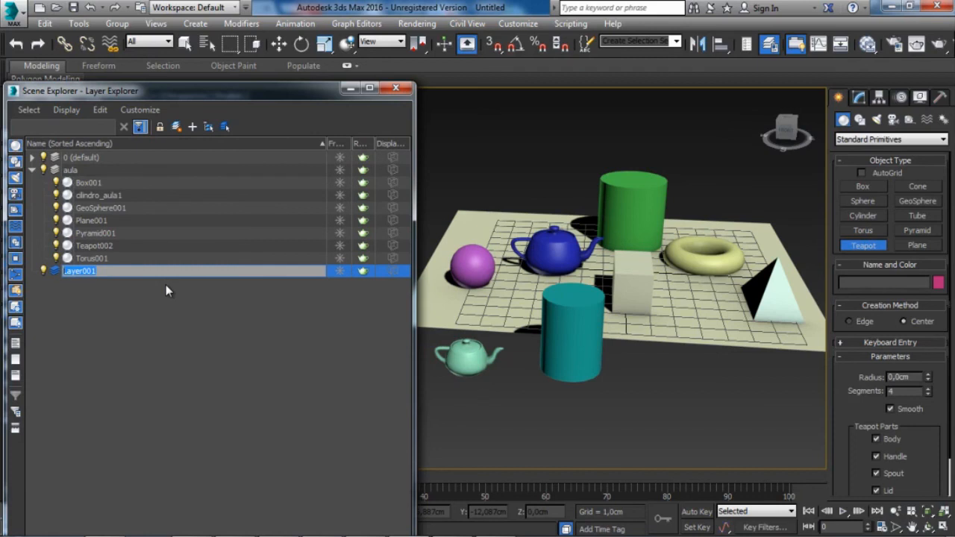
{"action": "type", "text": "aula2"}
{"action": "key", "text": "Return"}
{"action": "left_click_drag", "start_coordinate": [95, 209], "coordinate": [82, 274]}
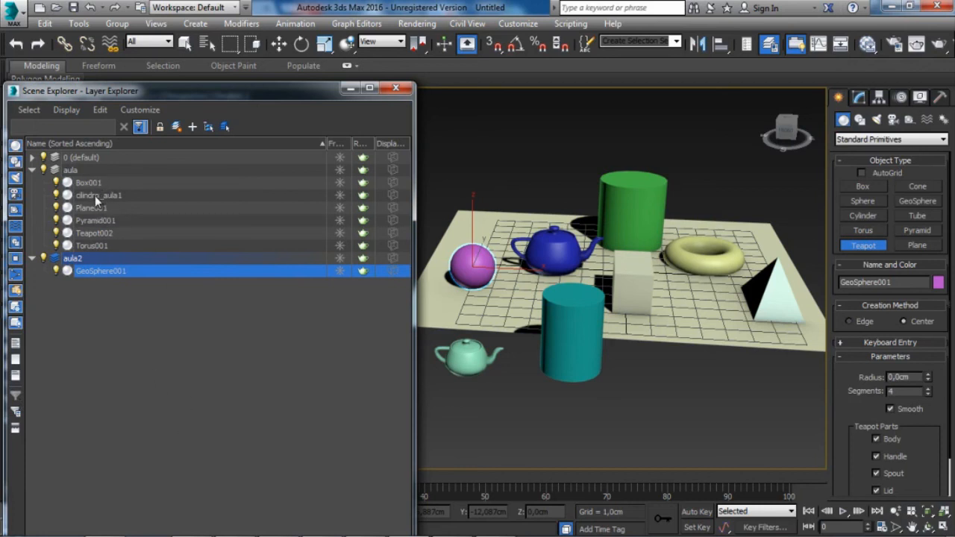
- Move Plane001 from the aula layer to the 0 (default) layer
{"action": "left_click", "coordinate": [67, 171]}
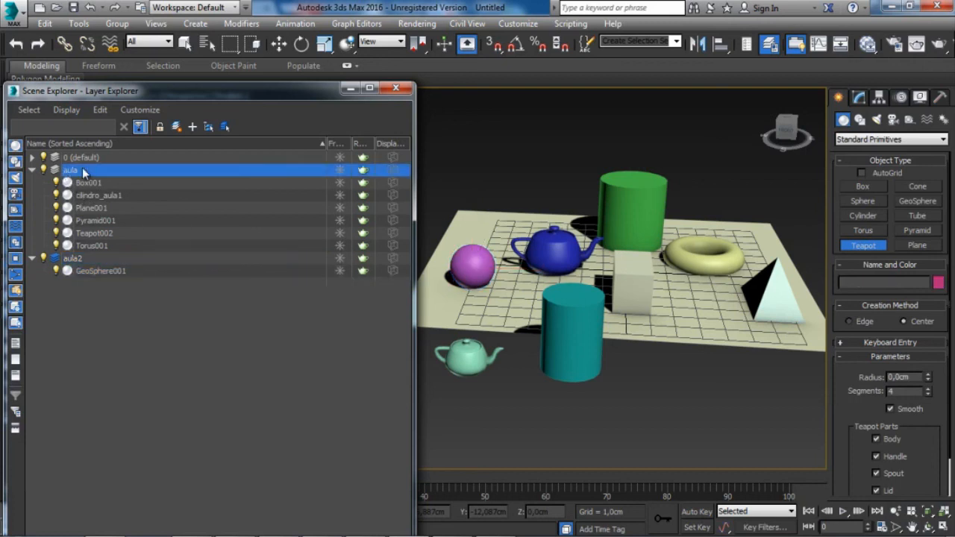
{"action": "left_click", "coordinate": [95, 220]}
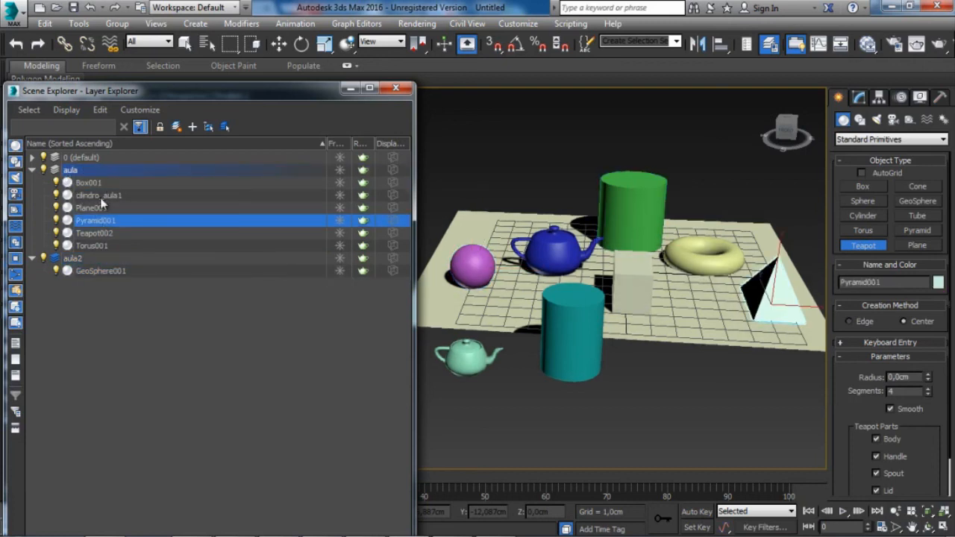
{"action": "left_click", "coordinate": [85, 157]}
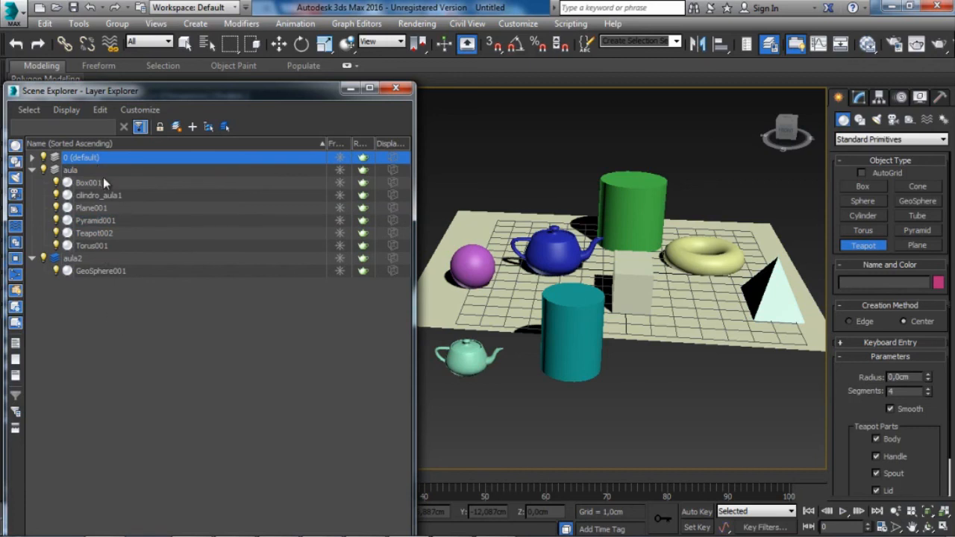
{"action": "left_click", "coordinate": [107, 208]}
{"action": "left_click_drag", "start_coordinate": [94, 212], "coordinate": [83, 155]}
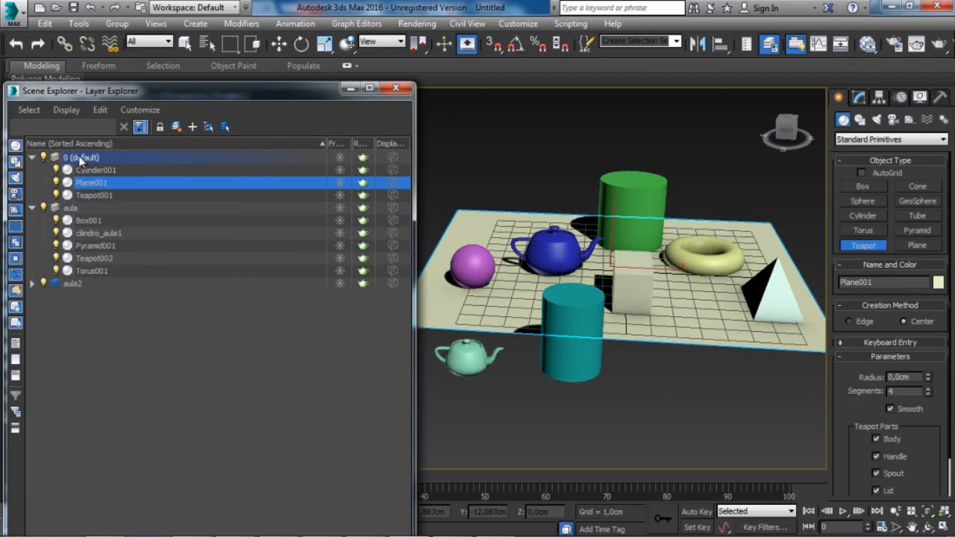
- Move Cylinder001, Plane001 and Teapot001 together from the 0 (default) layer into the aula layer
{"action": "left_click", "coordinate": [109, 195]}
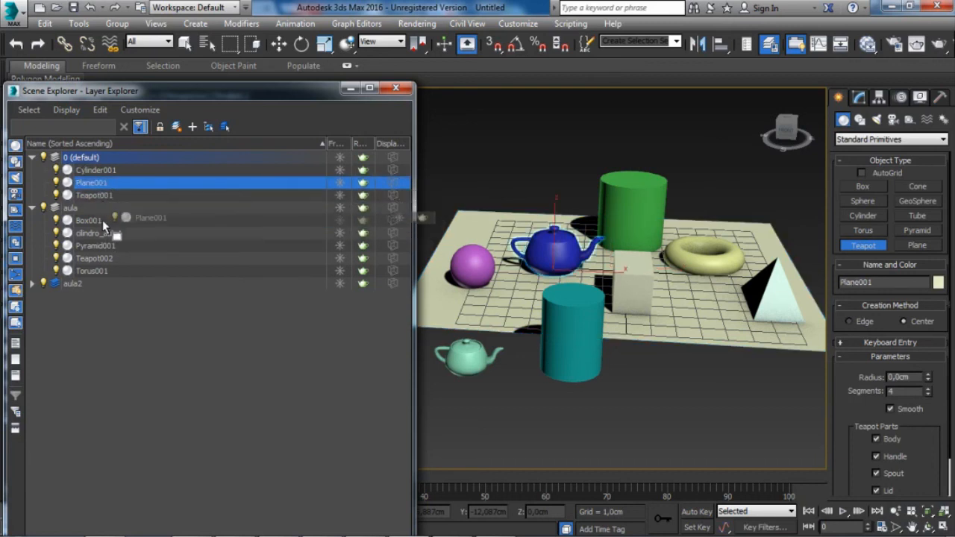
{"action": "left_click", "coordinate": [108, 195]}
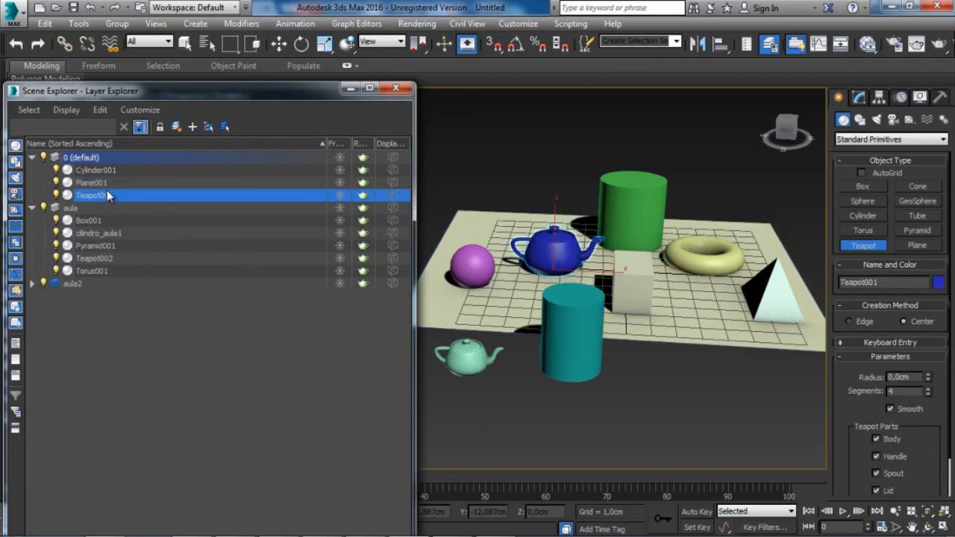
{"action": "left_click", "coordinate": [108, 183], "text": "ctrl"}
{"action": "left_click", "coordinate": [104, 170], "text": "ctrl"}
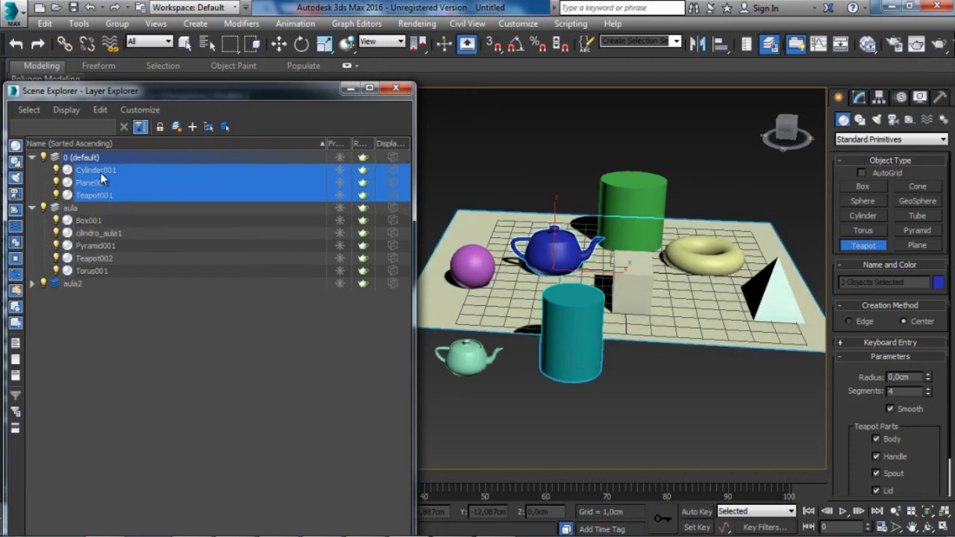
{"action": "left_click_drag", "start_coordinate": [102, 181], "coordinate": [75, 210]}
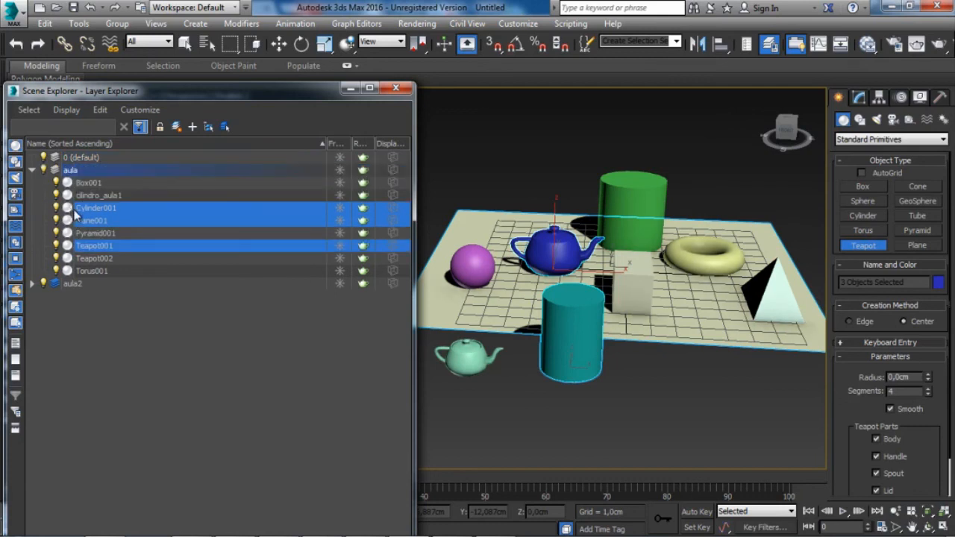
{"action": "left_click", "coordinate": [110, 162]}
{"action": "left_click", "coordinate": [95, 170]}
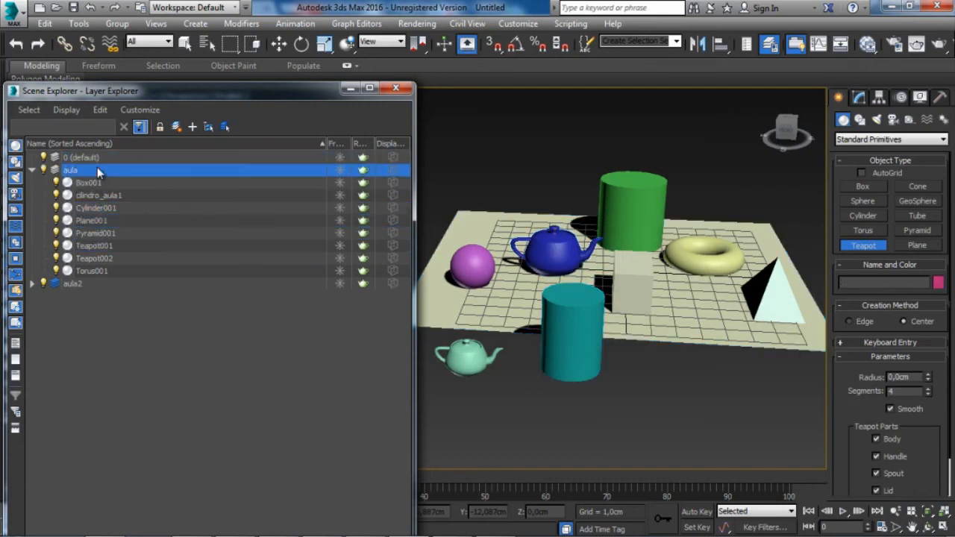
- Expand the aula2 layer and move GeoSphere001 from it into the aula layer
{"action": "left_click", "coordinate": [79, 285]}
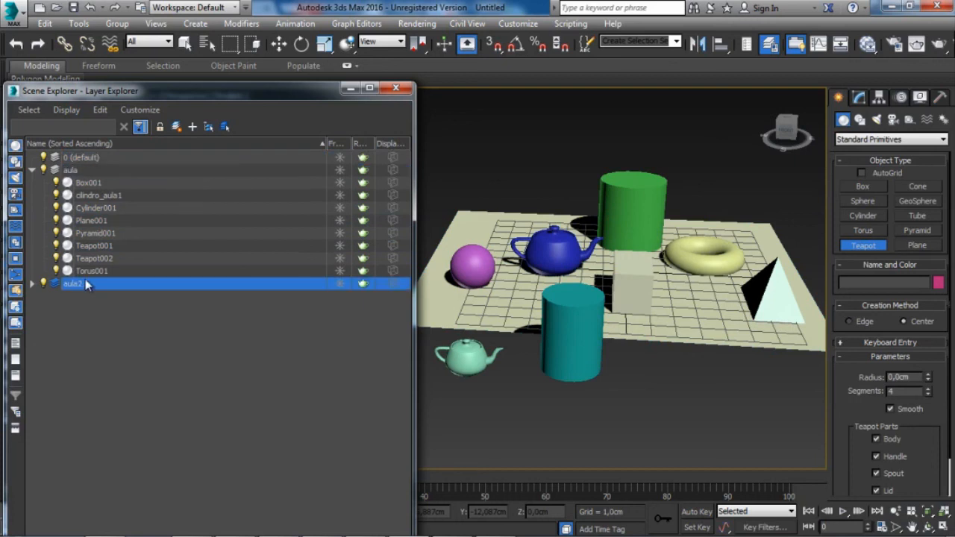
{"action": "left_click", "coordinate": [32, 284]}
{"action": "left_click", "coordinate": [118, 297]}
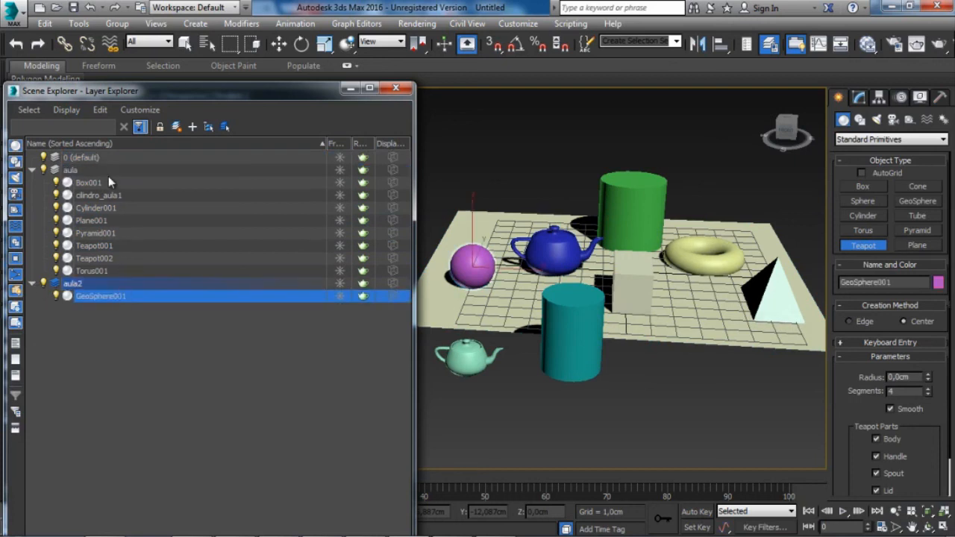
{"action": "left_click", "coordinate": [100, 158]}
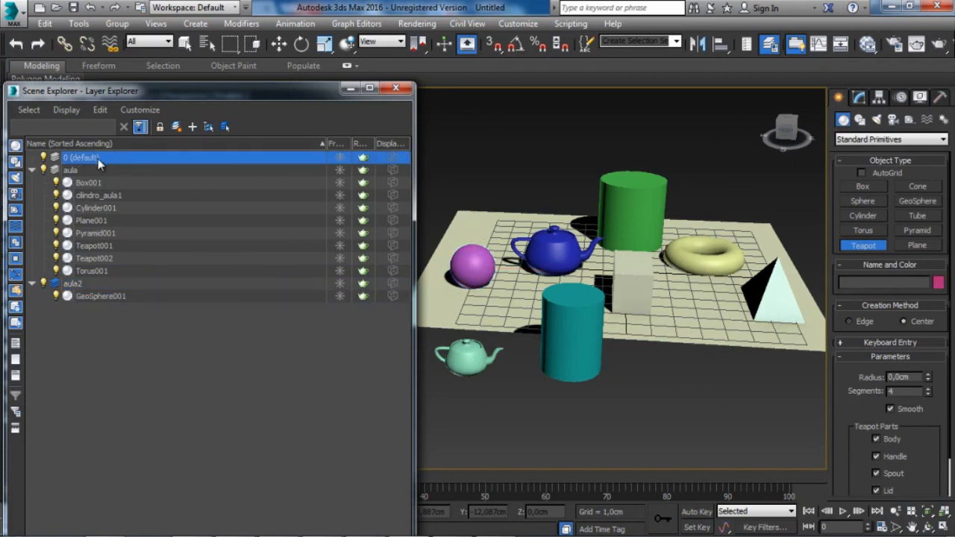
{"action": "left_click", "coordinate": [108, 295]}
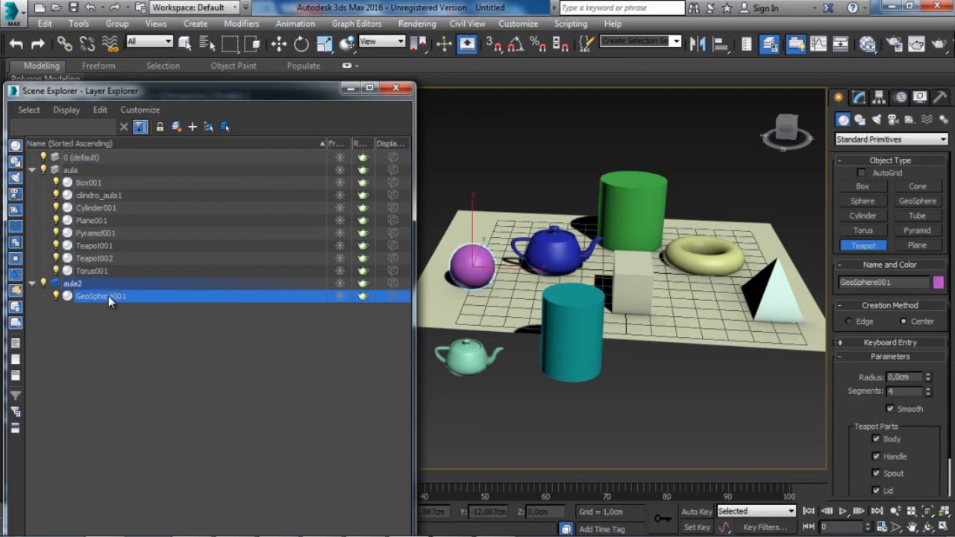
{"action": "left_click_drag", "start_coordinate": [89, 296], "coordinate": [90, 200]}
{"action": "left_click_drag", "start_coordinate": [78, 297], "coordinate": [68, 172]}
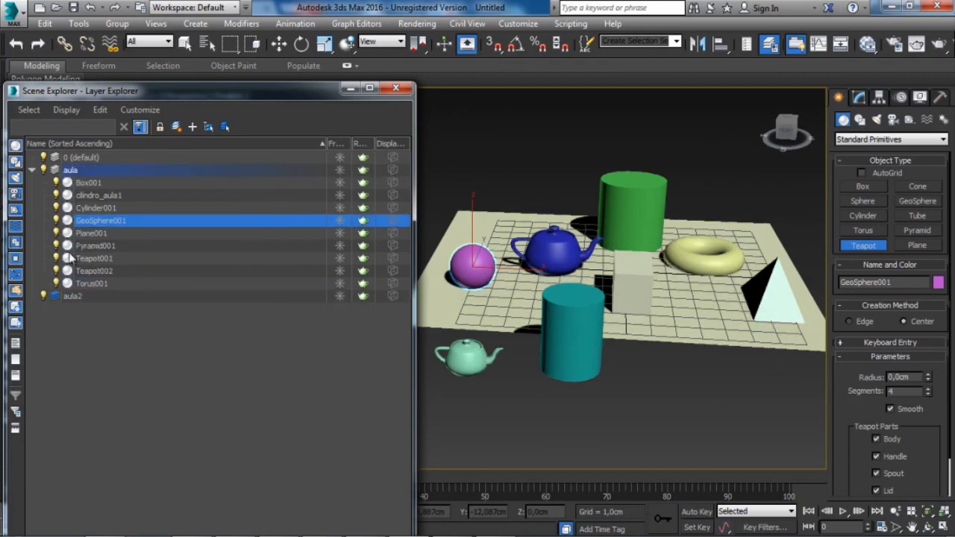
- Delete the aula2 layer and reposition the Layer Explorer window so the docked Scene Explorer list is uncovered
{"action": "left_click", "coordinate": [77, 297]}
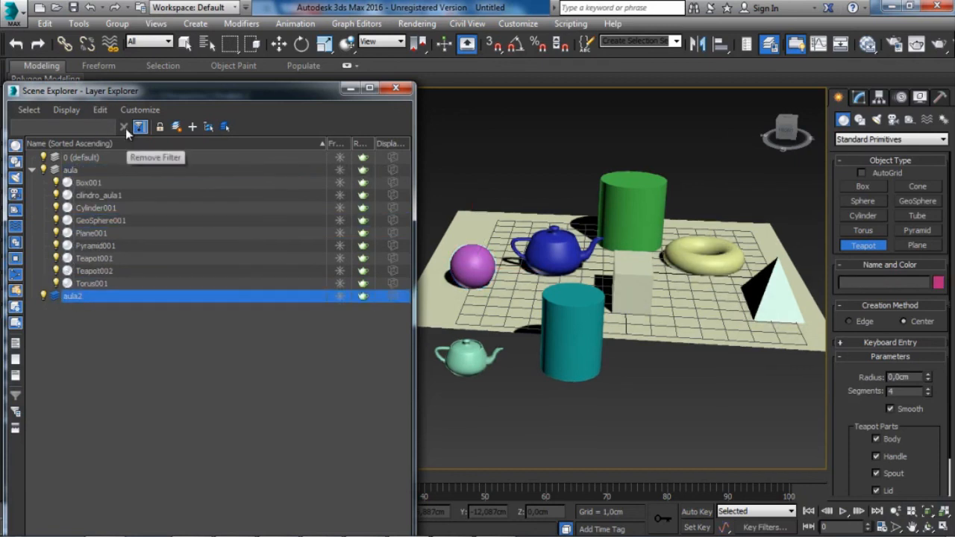
{"action": "right_click", "coordinate": [86, 296]}
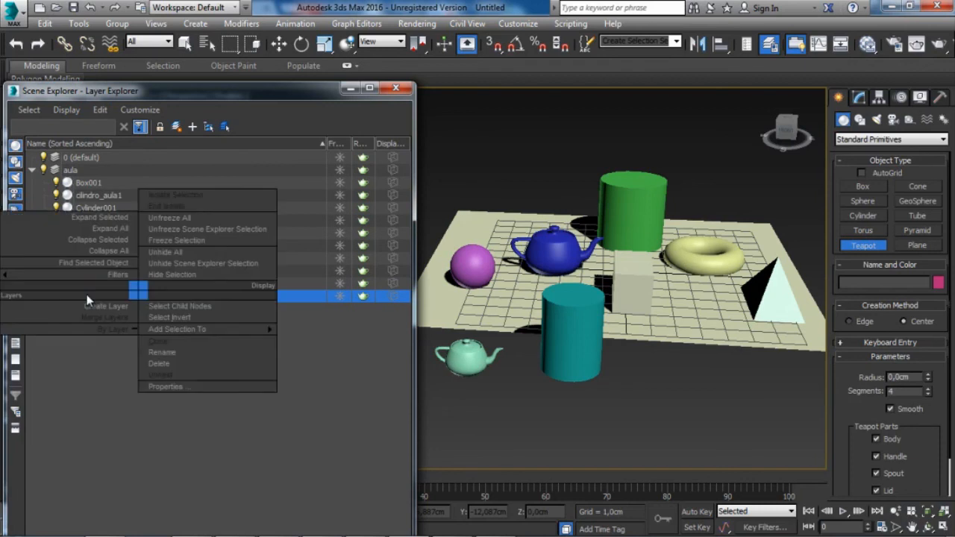
{"action": "left_click", "coordinate": [178, 362]}
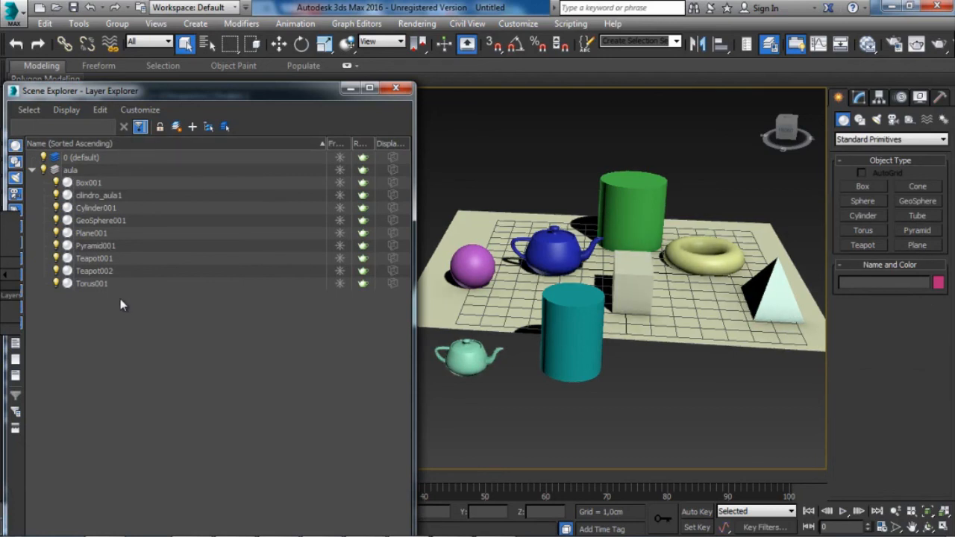
{"action": "left_click_drag", "start_coordinate": [200, 93], "coordinate": [361, 119]}
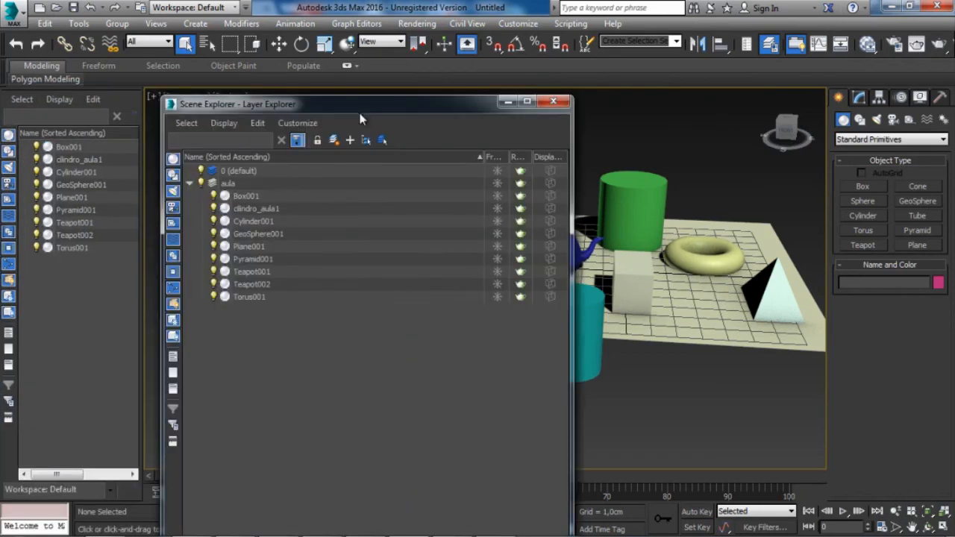